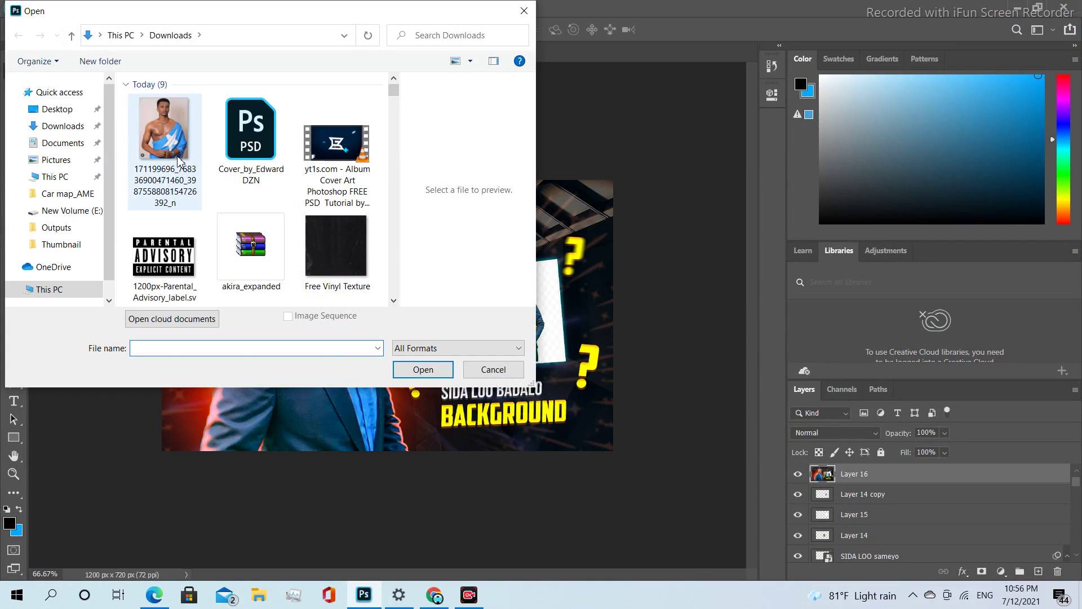
Open the portrait photo of the man in the blue flag cloth from Downloads and unlock its Background layer.
{"action": "left_click", "coordinate": [423, 370]}
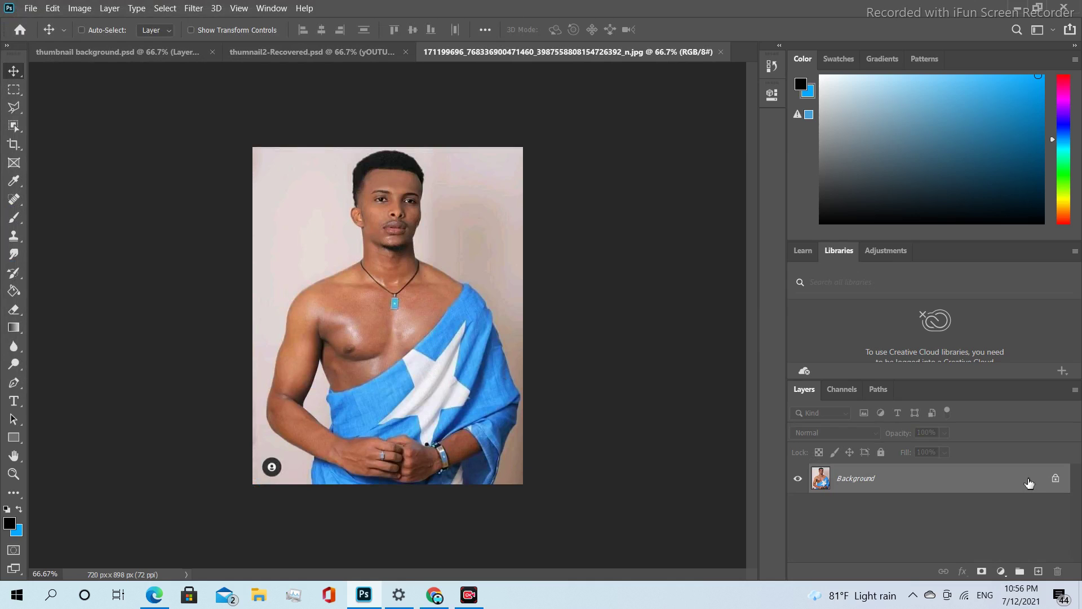
{"action": "left_click", "coordinate": [1056, 480]}
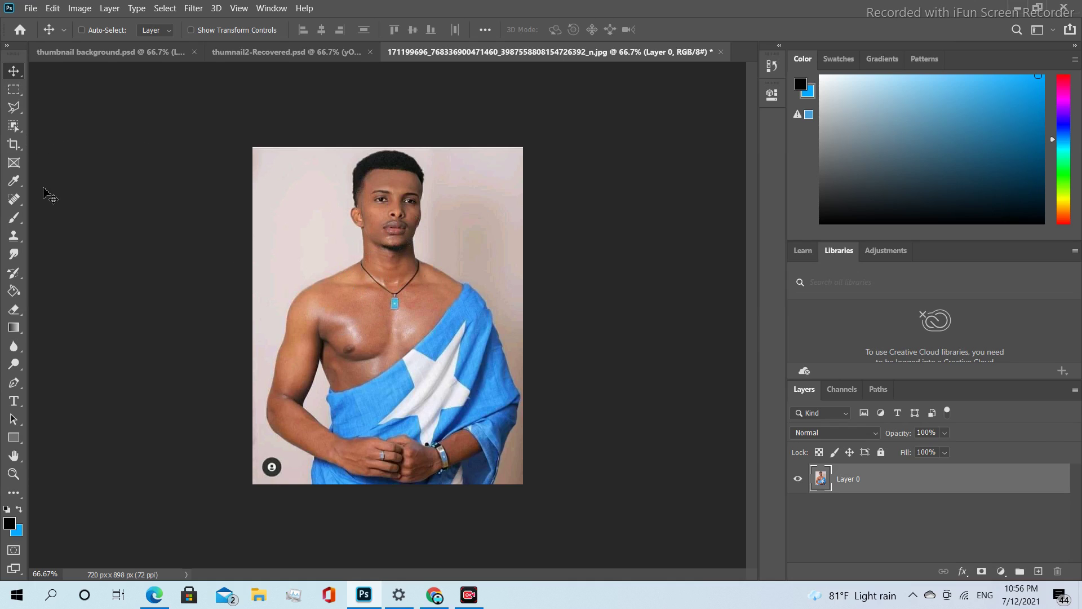
Select the man with the Object Selection tool by framing the whole photo in Rectangle mode.
{"action": "left_click", "coordinate": [15, 128]}
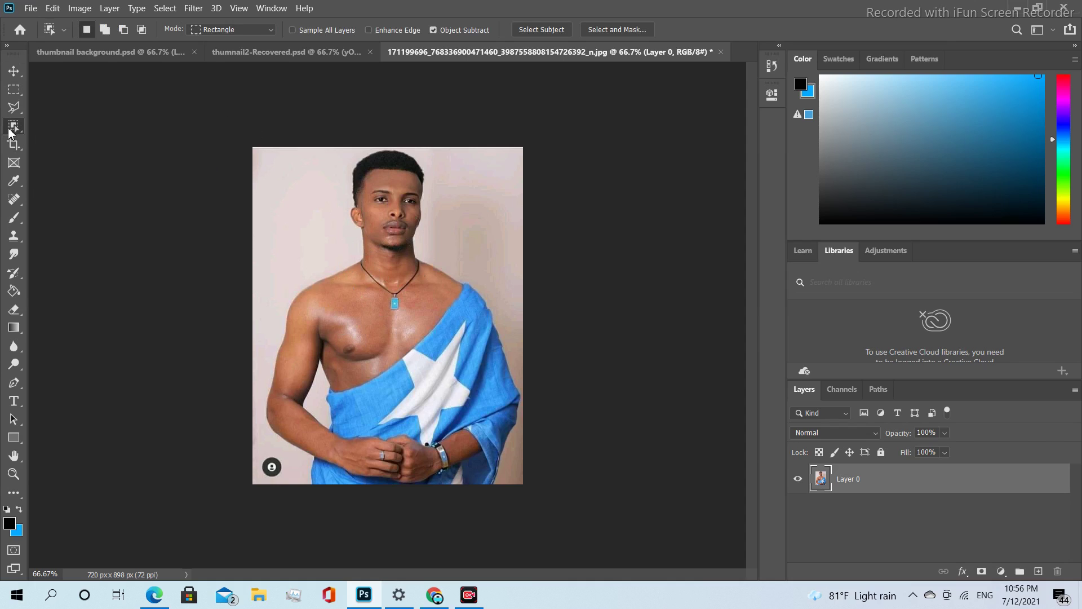
{"action": "right_click", "coordinate": [11, 131]}
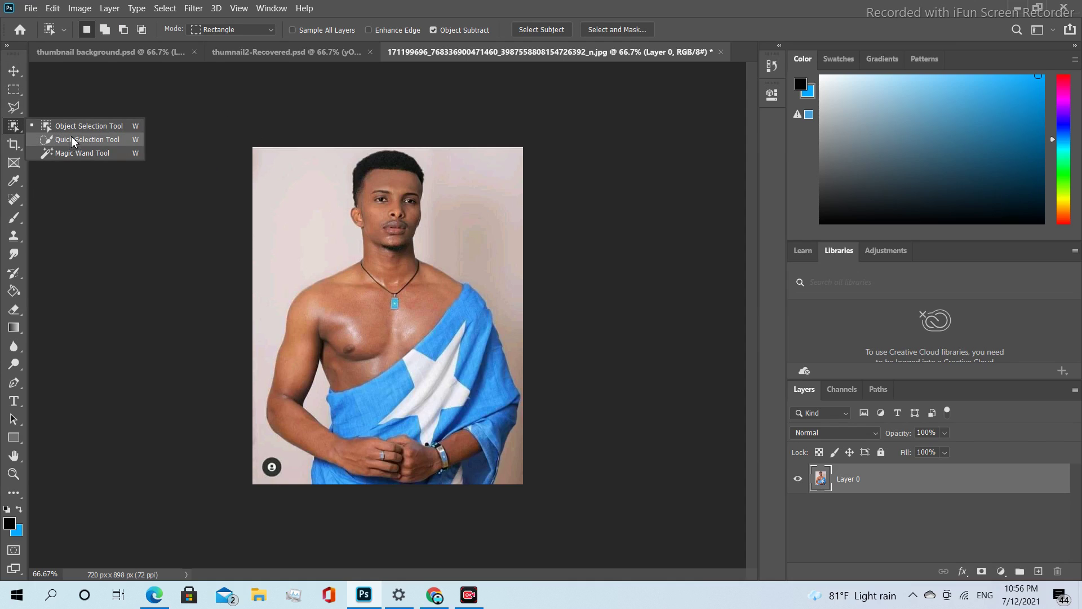
{"action": "left_click", "coordinate": [87, 126]}
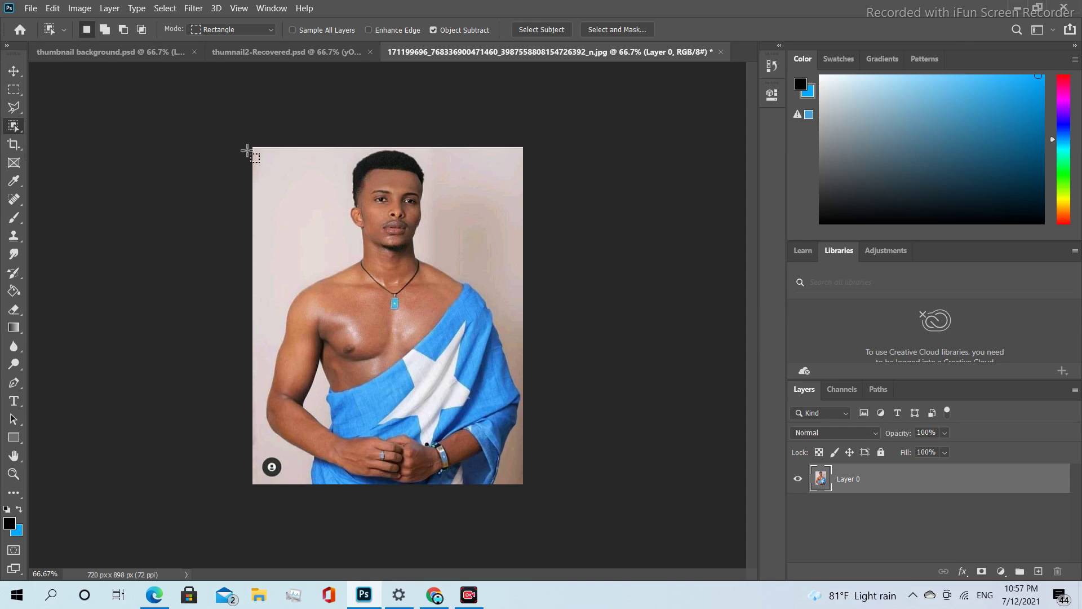
{"action": "left_click_drag", "start_coordinate": [253, 147], "coordinate": [532, 487]}
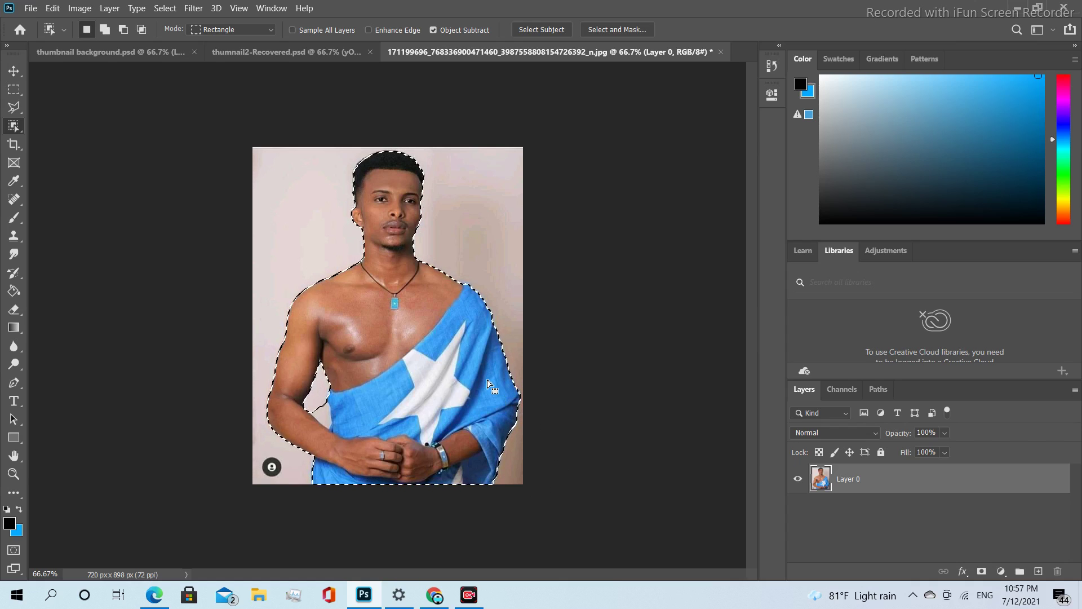
Add a layer mask to Layer 0 from the selection of the man, hiding the photo's background.
{"action": "left_click", "coordinate": [20, 78]}
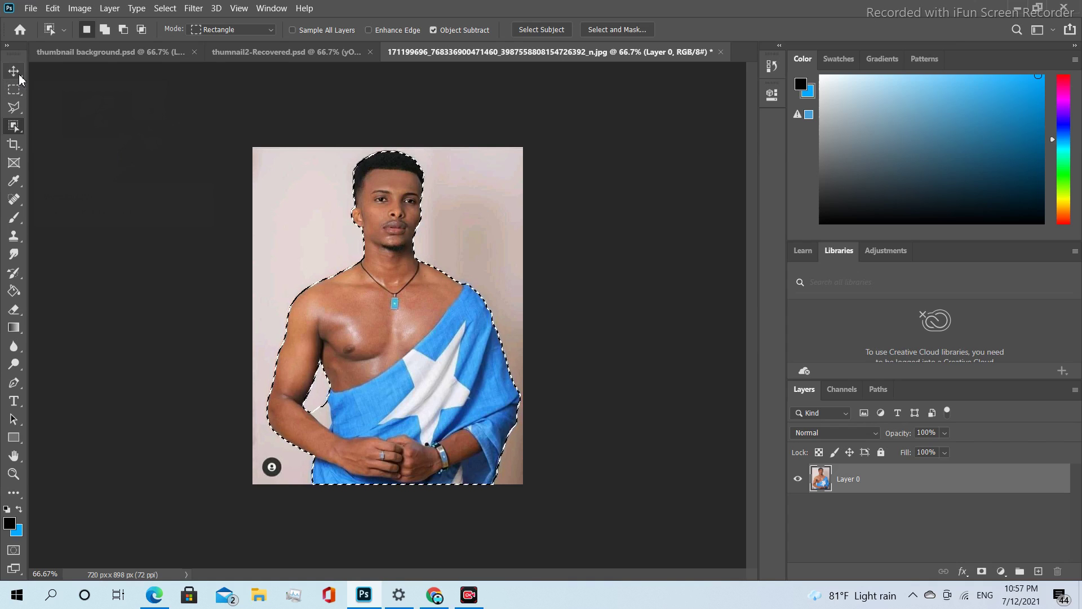
{"action": "right_click", "coordinate": [894, 487]}
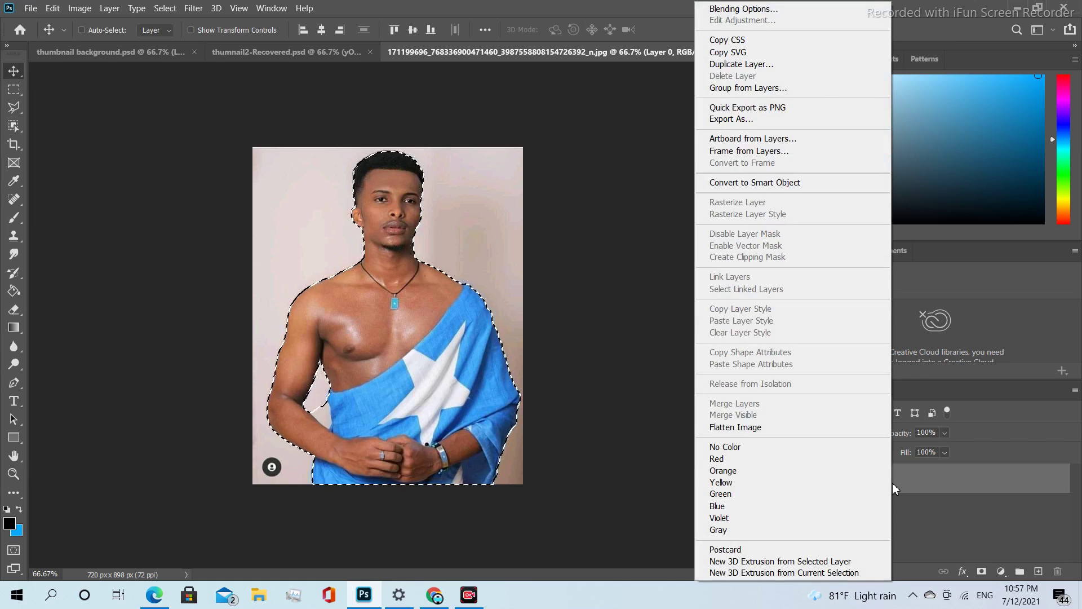
{"action": "left_click", "coordinate": [894, 488]}
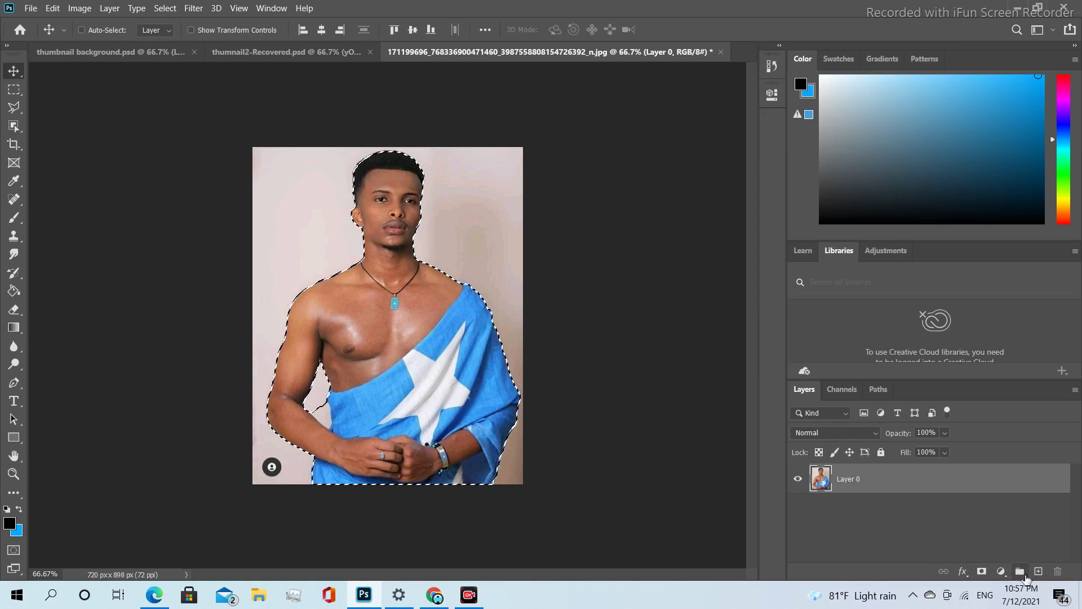
{"action": "left_click", "coordinate": [981, 572]}
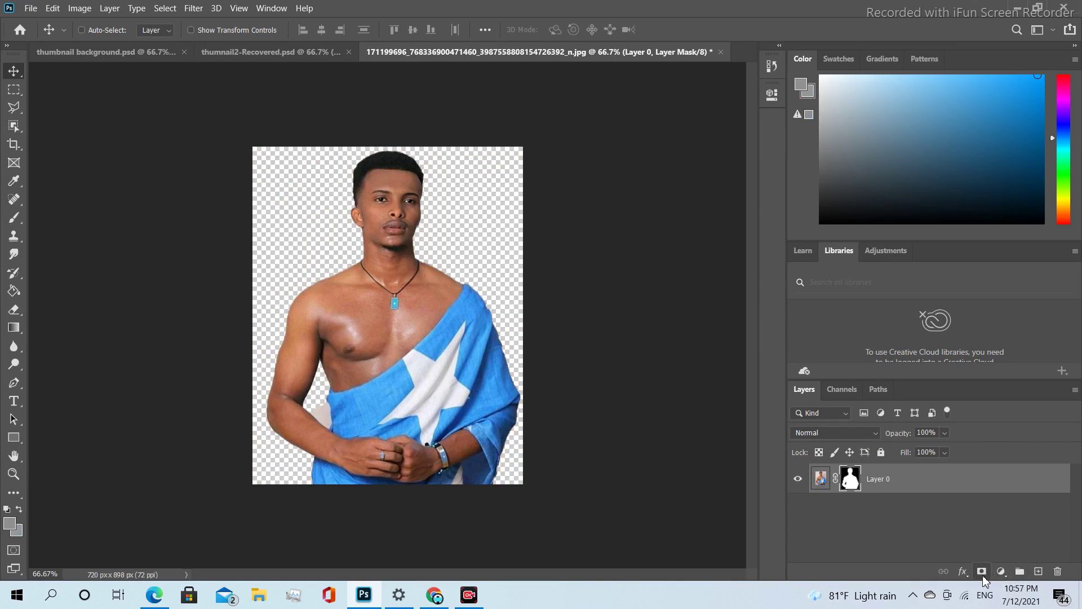
Refine the man's layer mask with Smooth set to 4, and apply the mask to the layer.
{"action": "double_click", "coordinate": [851, 483]}
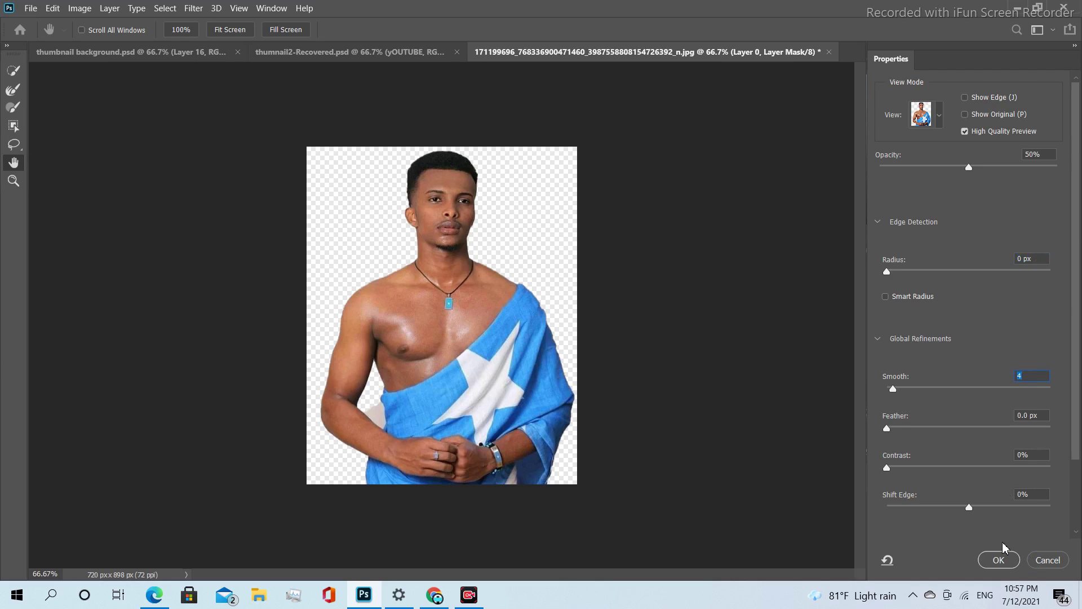
{"action": "left_click", "coordinate": [1001, 562]}
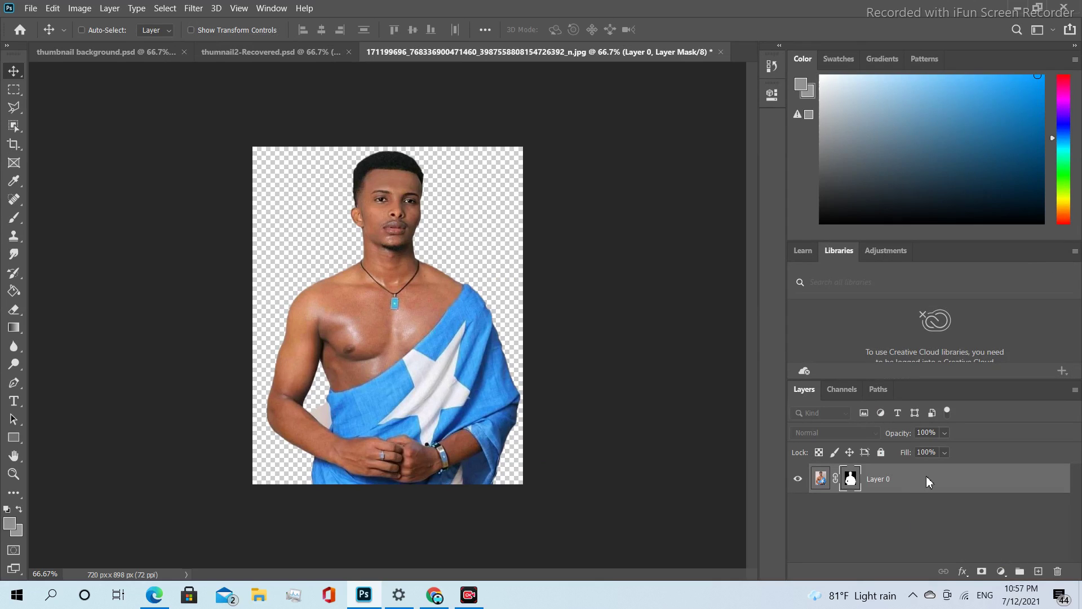
{"action": "right_click", "coordinate": [855, 489]}
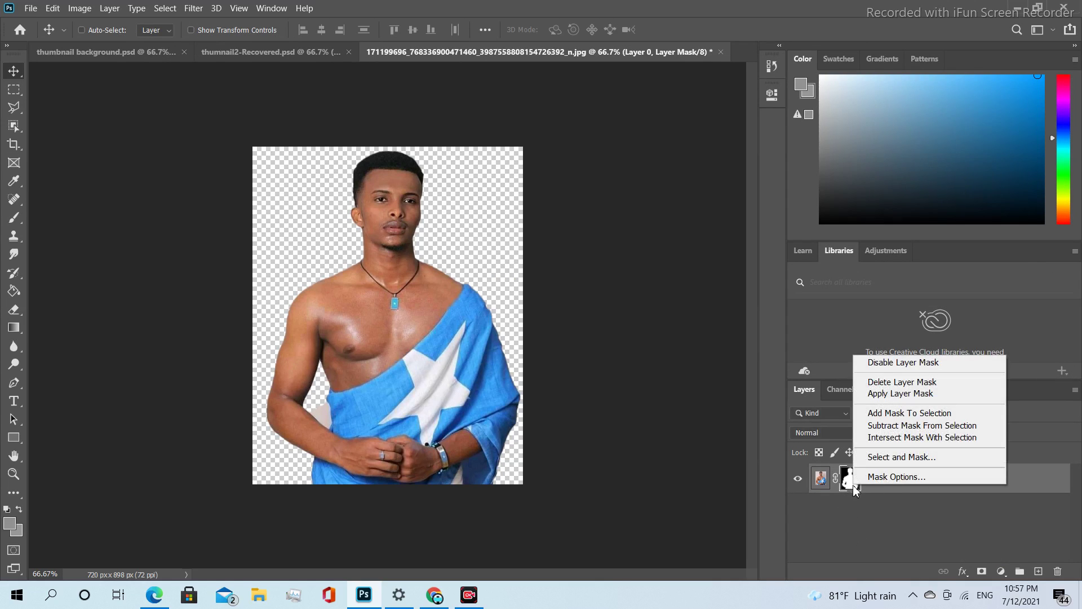
{"action": "left_click", "coordinate": [904, 397]}
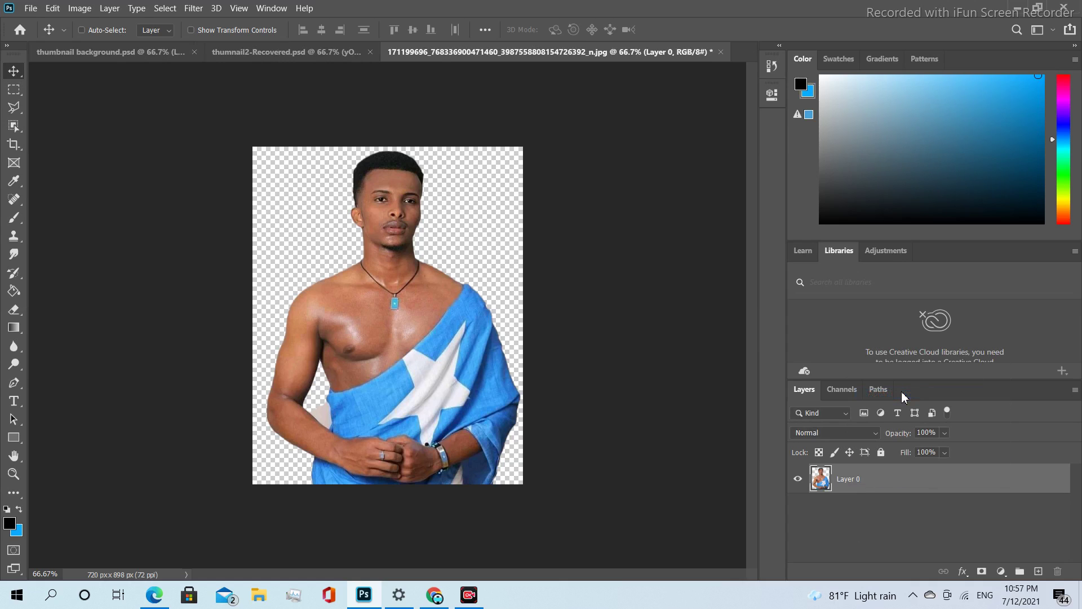
Show transform controls, scale the cut-out man to about 87%, and centre him against the canvas's lower edge.
{"action": "mouse_move", "coordinate": [396, 335]}
{"action": "left_mouse_down"}
{"action": "mouse_move", "coordinate": [417, 332]}
{"action": "mouse_move", "coordinate": [382, 330]}
{"action": "left_mouse_up"}
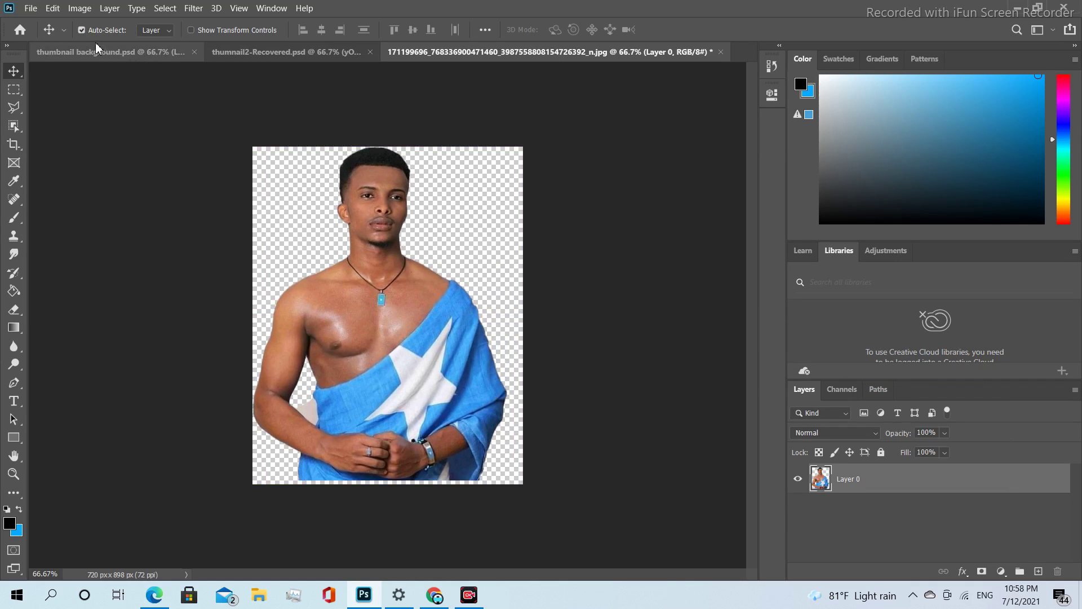
{"action": "left_click", "coordinate": [191, 30]}
{"action": "left_click", "coordinate": [380, 147]}
{"action": "left_click_drag", "start_coordinate": [384, 175], "coordinate": [389, 250]}
{"action": "left_click_drag", "start_coordinate": [426, 410], "coordinate": [417, 302]}
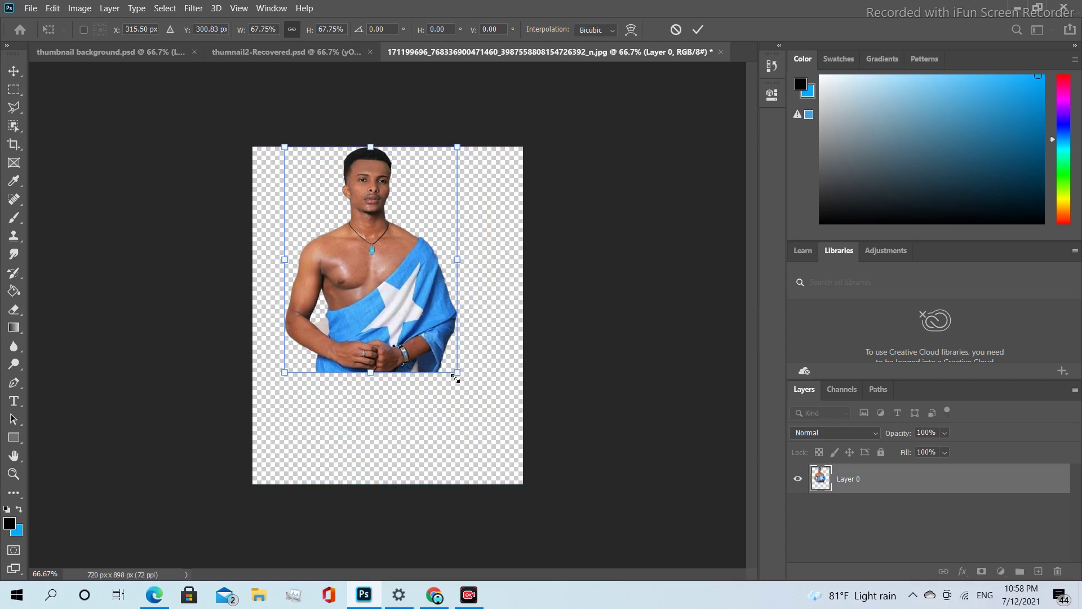
{"action": "left_click_drag", "start_coordinate": [499, 410], "coordinate": [510, 437]}
{"action": "left_click_drag", "start_coordinate": [446, 357], "coordinate": [434, 399]}
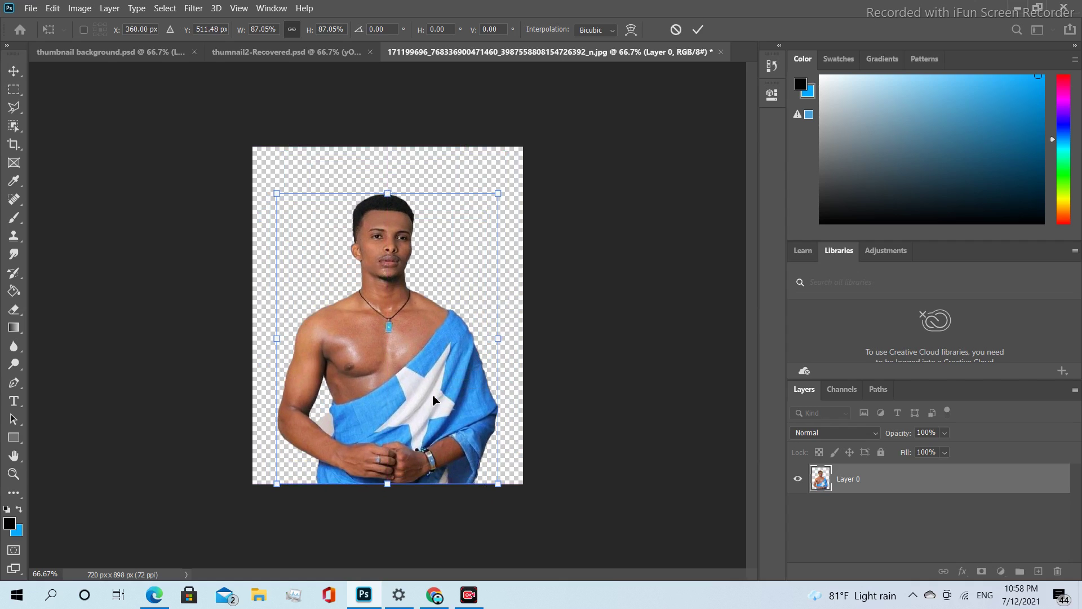
{"action": "key", "text": "Return"}
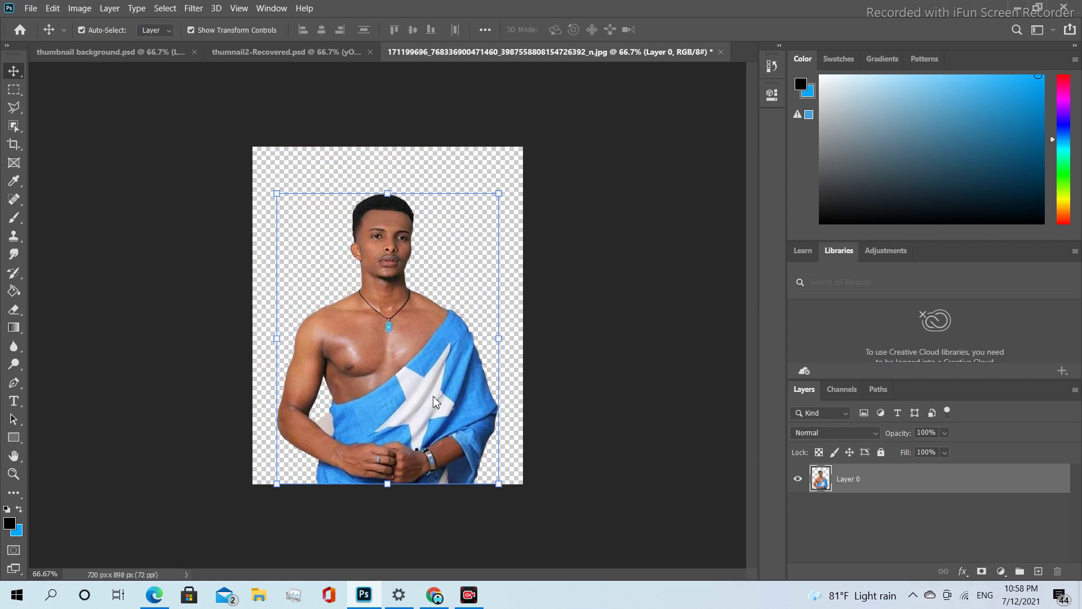
Open the alien-backdrop corridor image from the Thumbnail folder on New Volume (E:).
{"action": "key", "text": "ctrl+o"}
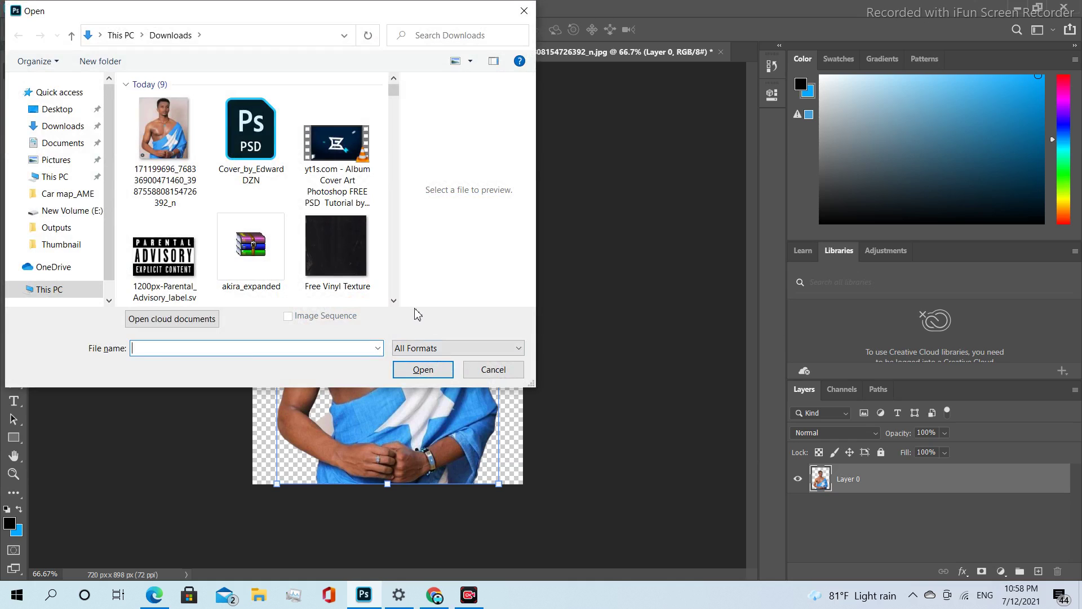
{"action": "left_click", "coordinate": [394, 301]}
{"action": "left_click", "coordinate": [394, 300]}
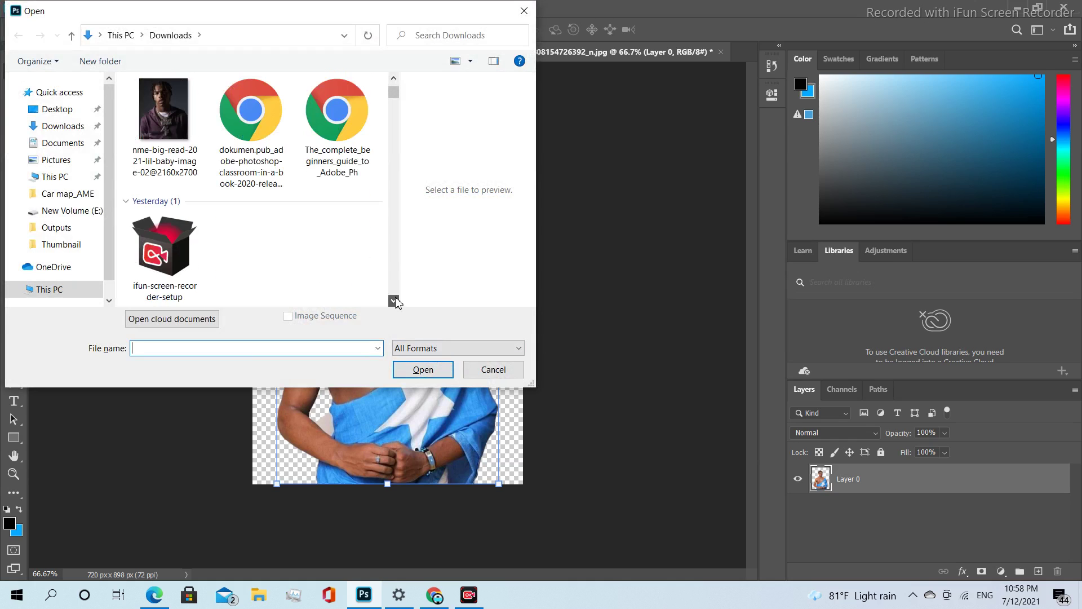
{"action": "left_click", "coordinate": [394, 300]}
{"action": "left_click", "coordinate": [393, 301]}
{"action": "left_click", "coordinate": [393, 301]}
{"action": "left_click", "coordinate": [393, 300]}
{"action": "left_click", "coordinate": [394, 301]}
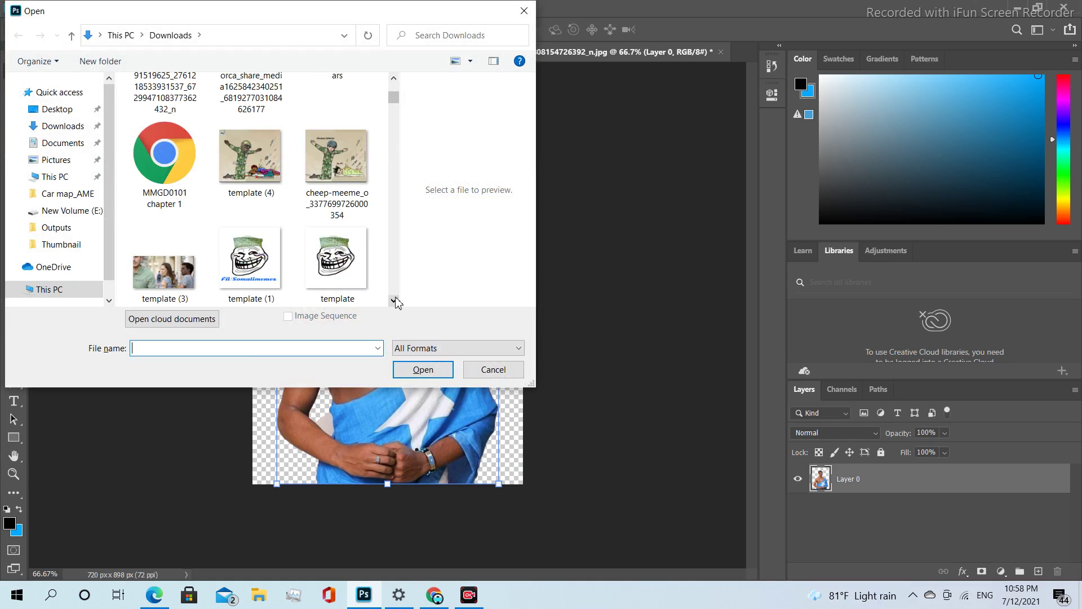
{"action": "left_click", "coordinate": [394, 300]}
{"action": "left_click", "coordinate": [393, 301]}
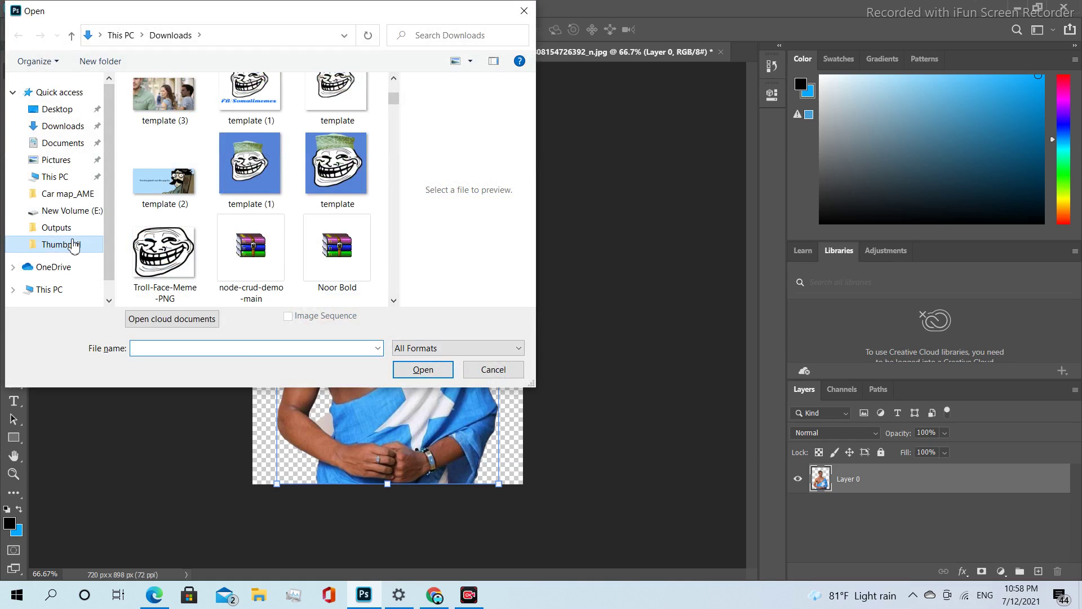
{"action": "left_click", "coordinate": [73, 247]}
{"action": "left_click", "coordinate": [374, 262]}
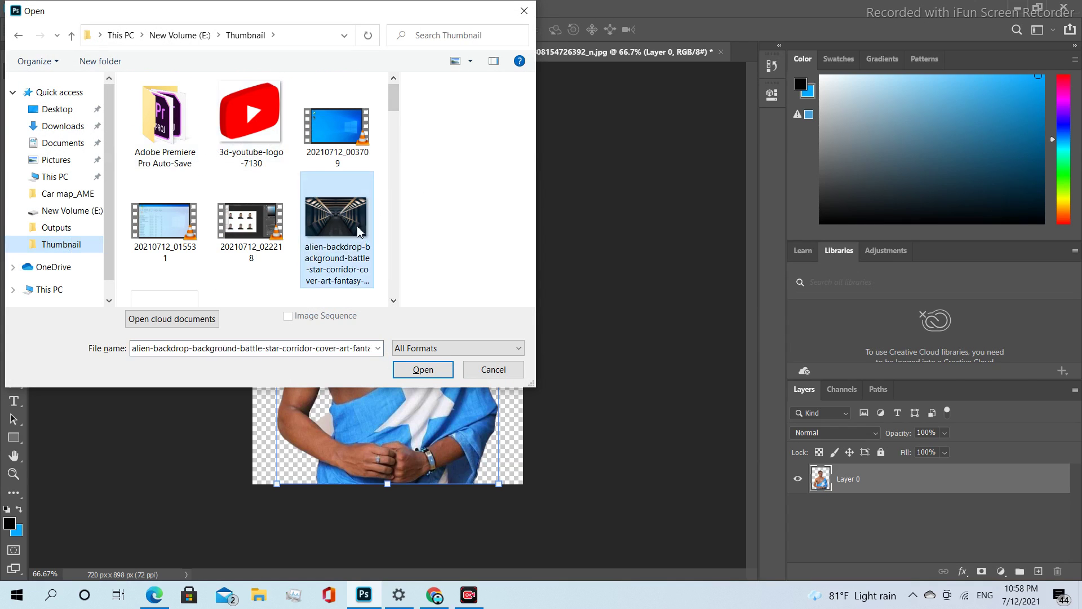
{"action": "left_click", "coordinate": [423, 372]}
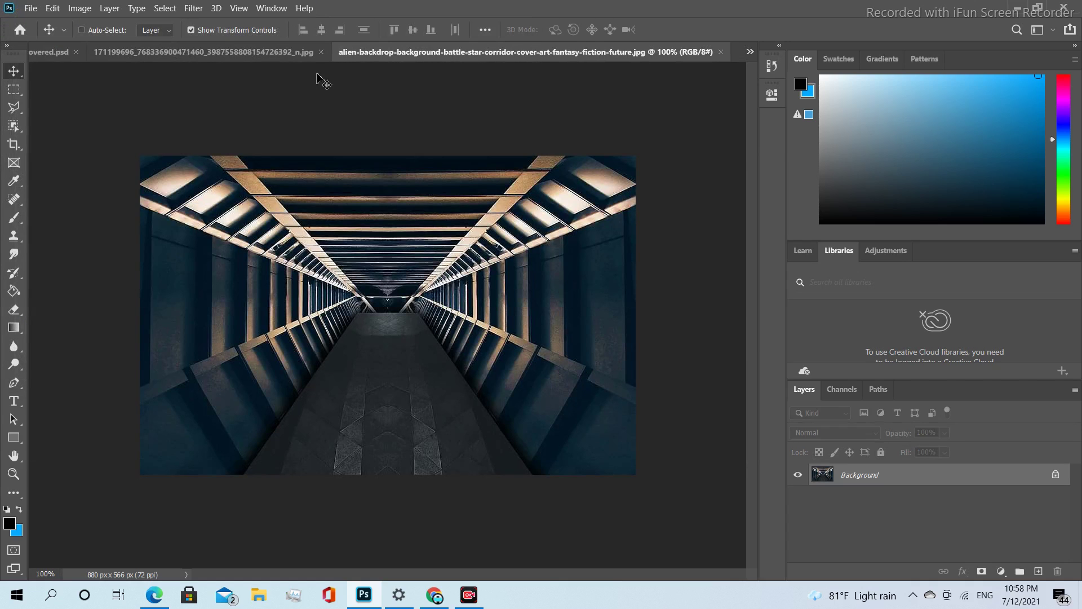
Copy the cut-out man from the portrait document into the corridor image as a new layer.
{"action": "left_click", "coordinate": [293, 52]}
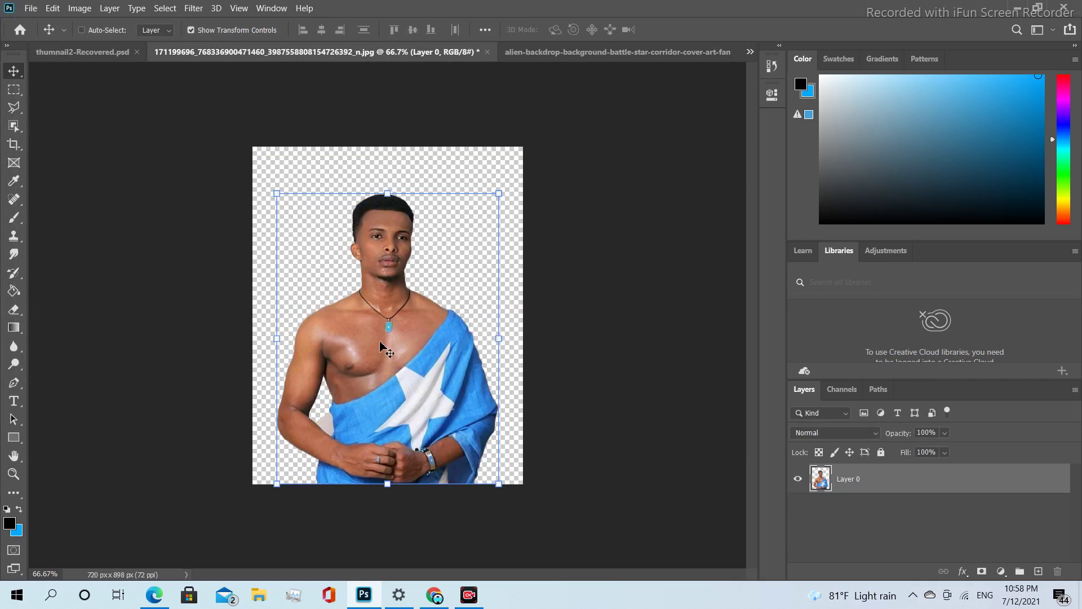
{"action": "left_click_drag", "start_coordinate": [388, 361], "coordinate": [378, 342]}
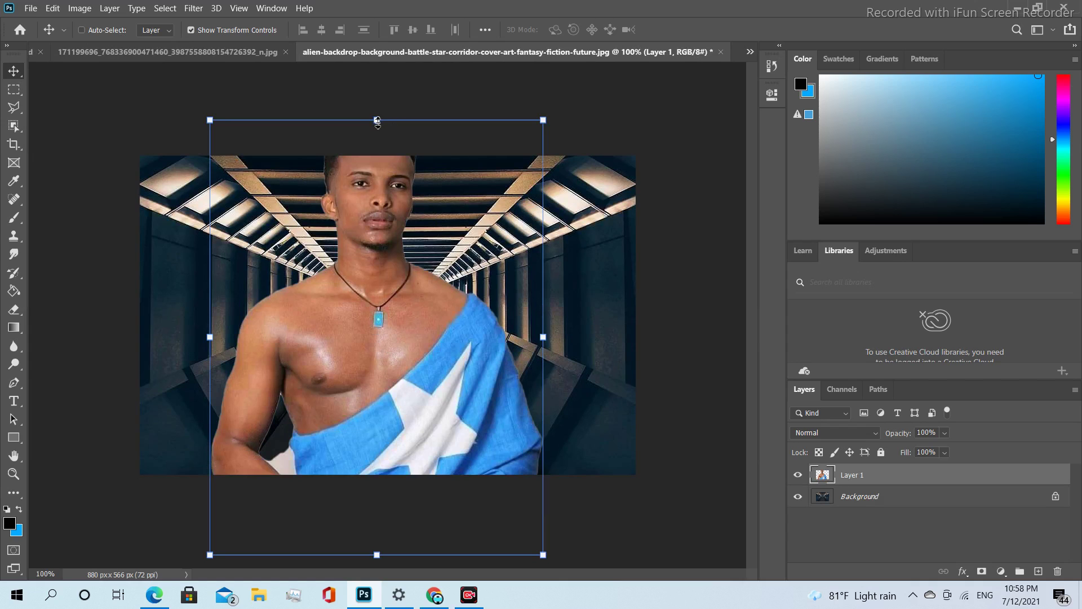
Scale down the man and centre him in the corridor with his head just below the upper edge, then hide the transform controls.
{"action": "left_click_drag", "start_coordinate": [374, 147], "coordinate": [374, 216]}
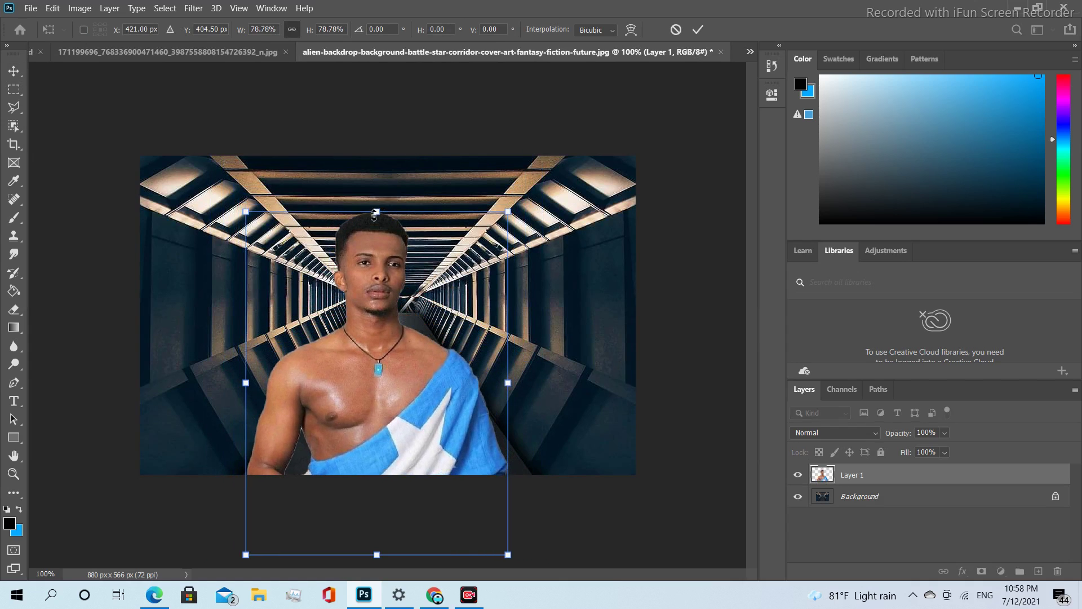
{"action": "left_click_drag", "start_coordinate": [396, 423], "coordinate": [406, 367]}
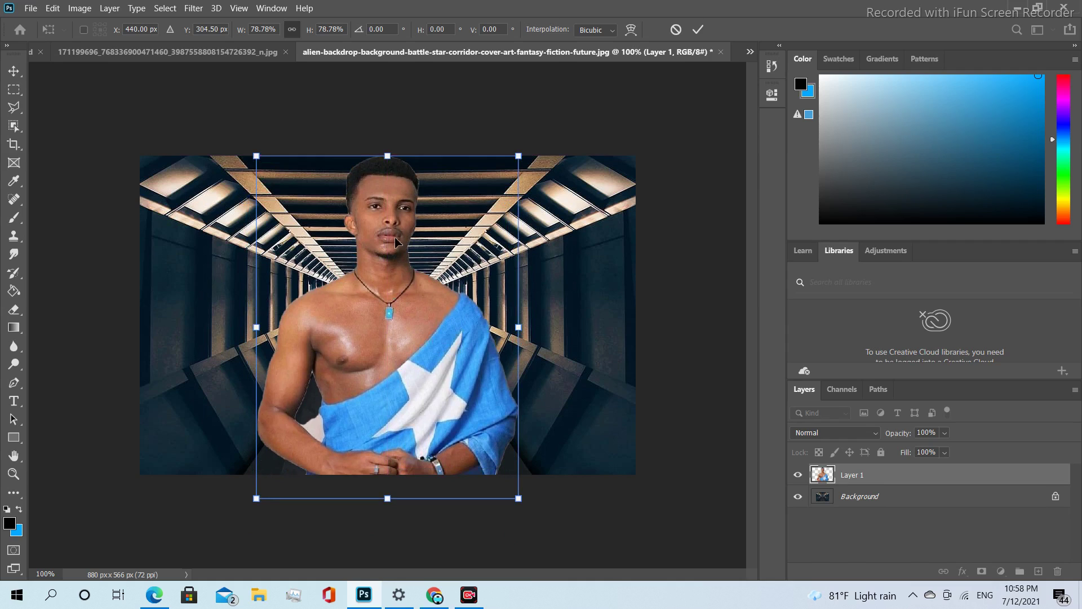
{"action": "left_click_drag", "start_coordinate": [390, 160], "coordinate": [391, 168]}
{"action": "key", "text": "Return"}
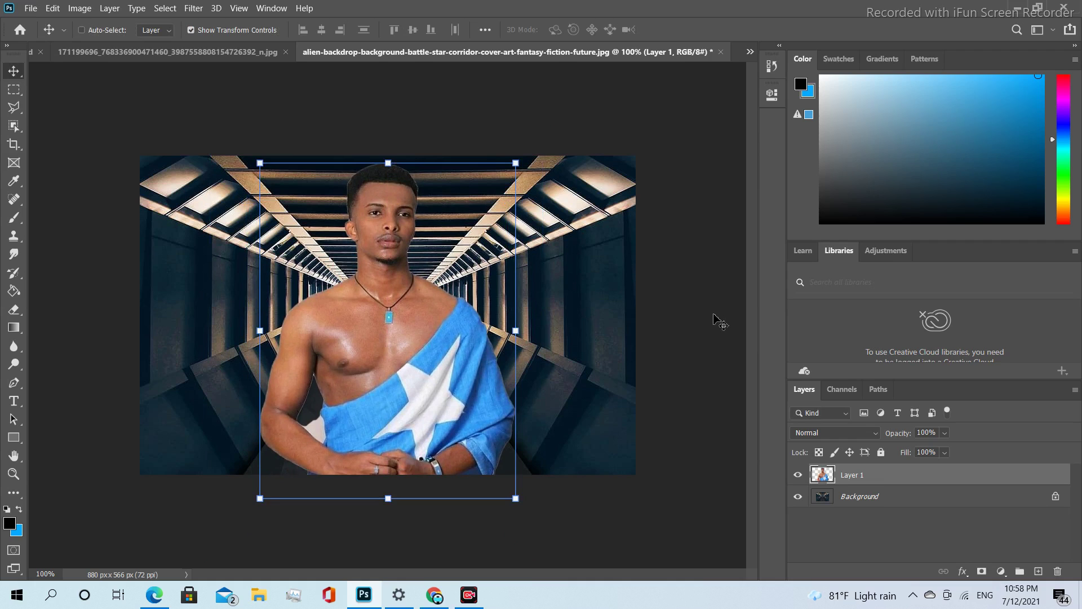
{"action": "left_click", "coordinate": [191, 30]}
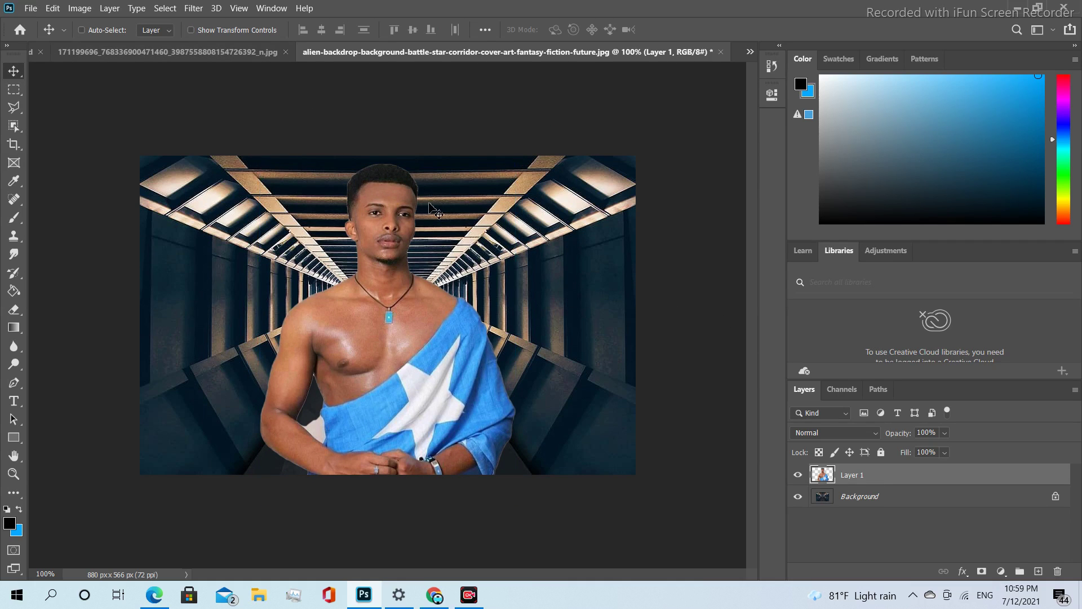
{"action": "key", "text": "ctrl"}
{"action": "key", "text": "ctrl+plus"}
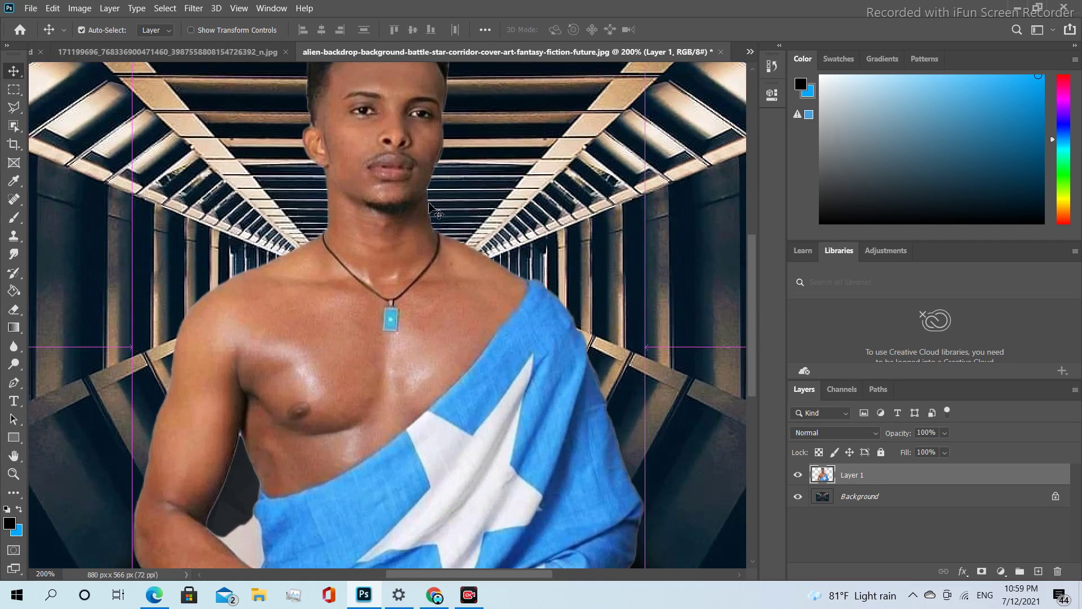
{"action": "key", "text": "ctrl+minus"}
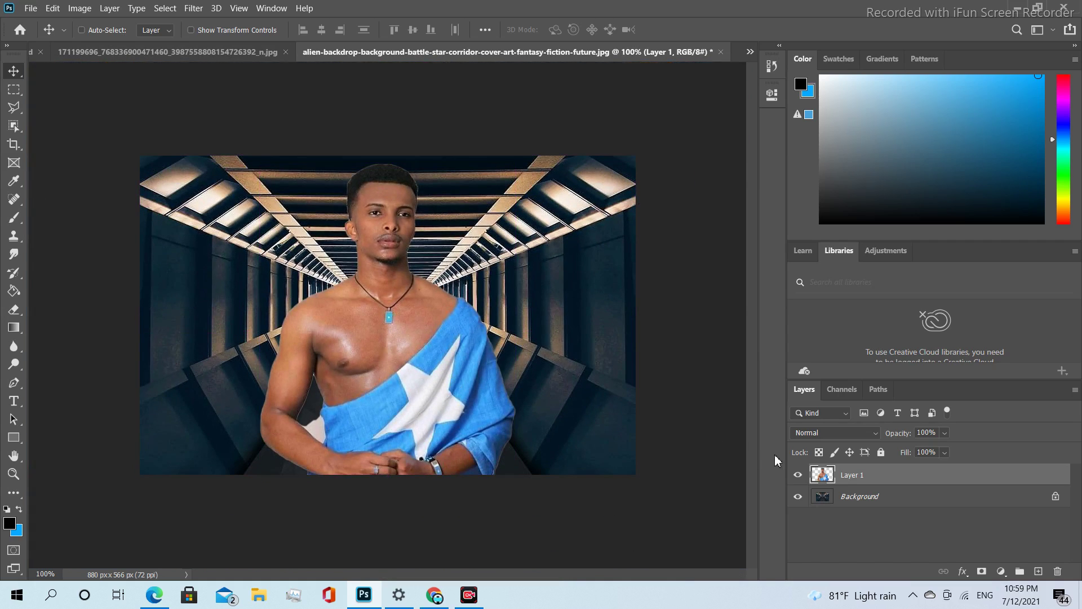
{"action": "left_click", "coordinate": [468, 596]}
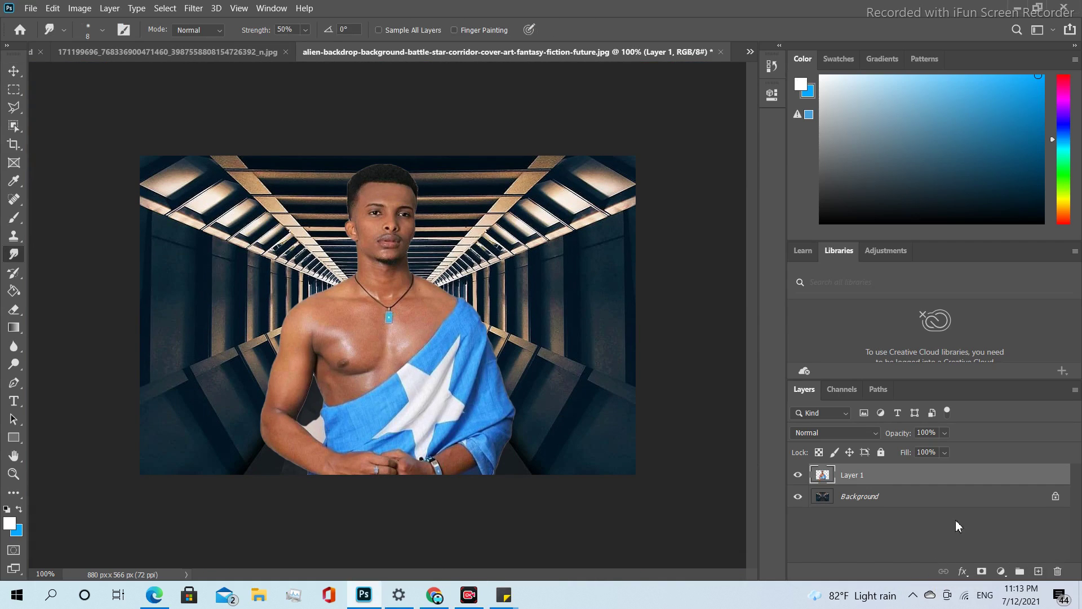
Add a new layer above the man's layer and fill it entirely with black (000000).
{"action": "left_click", "coordinate": [1039, 571]}
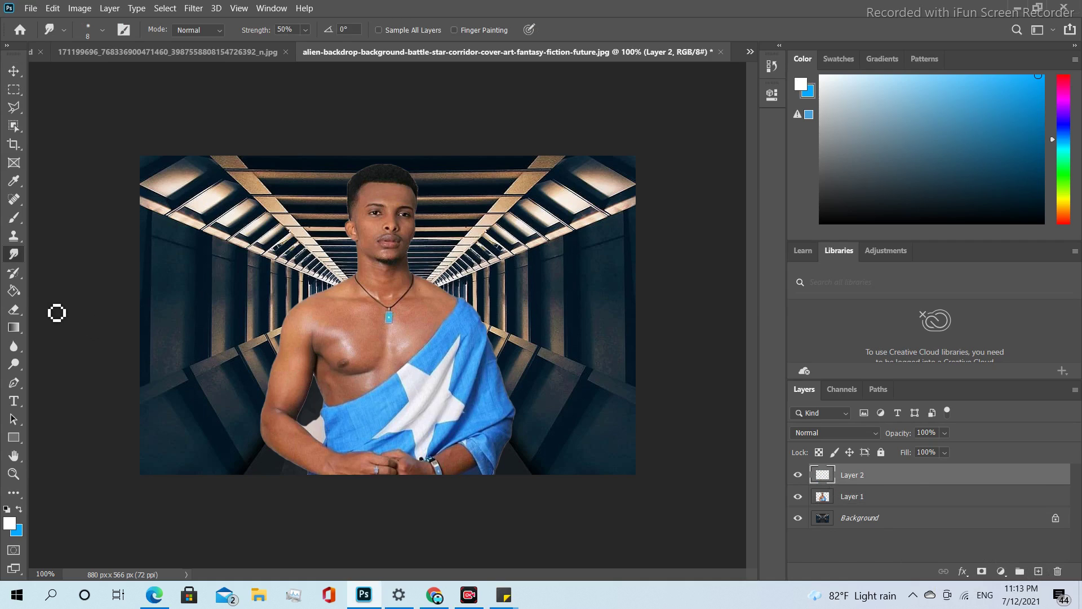
{"action": "left_click", "coordinate": [9, 295]}
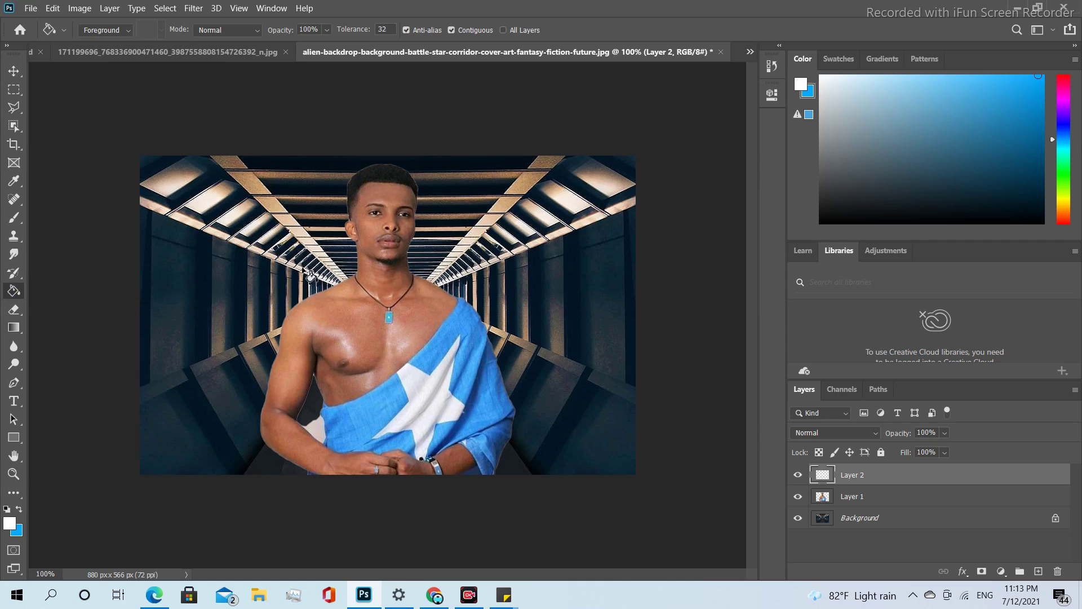
{"action": "left_click", "coordinate": [523, 246]}
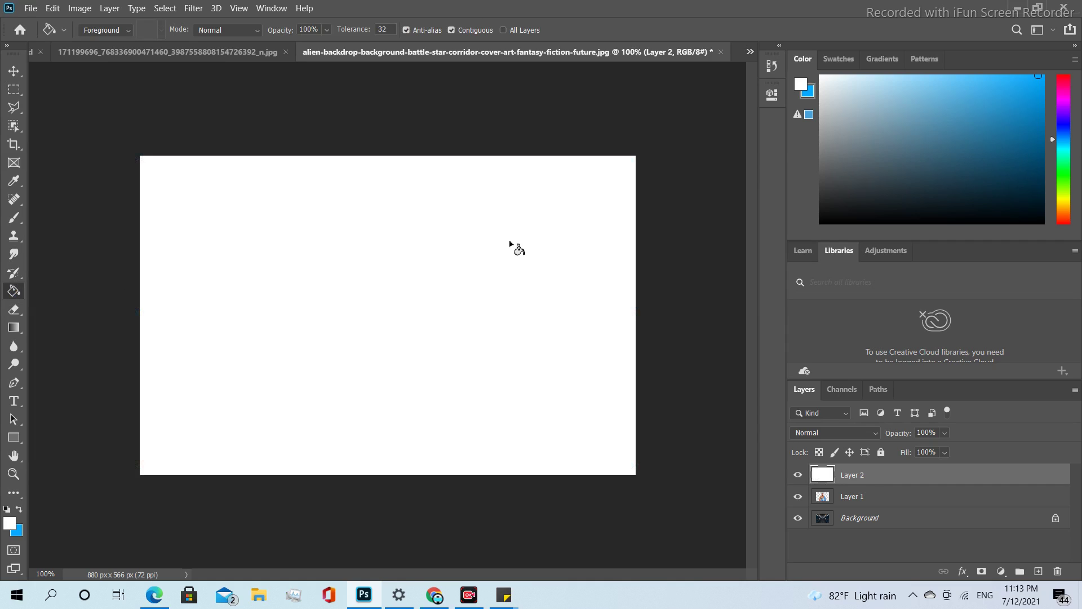
{"action": "key", "text": "ctrl+z"}
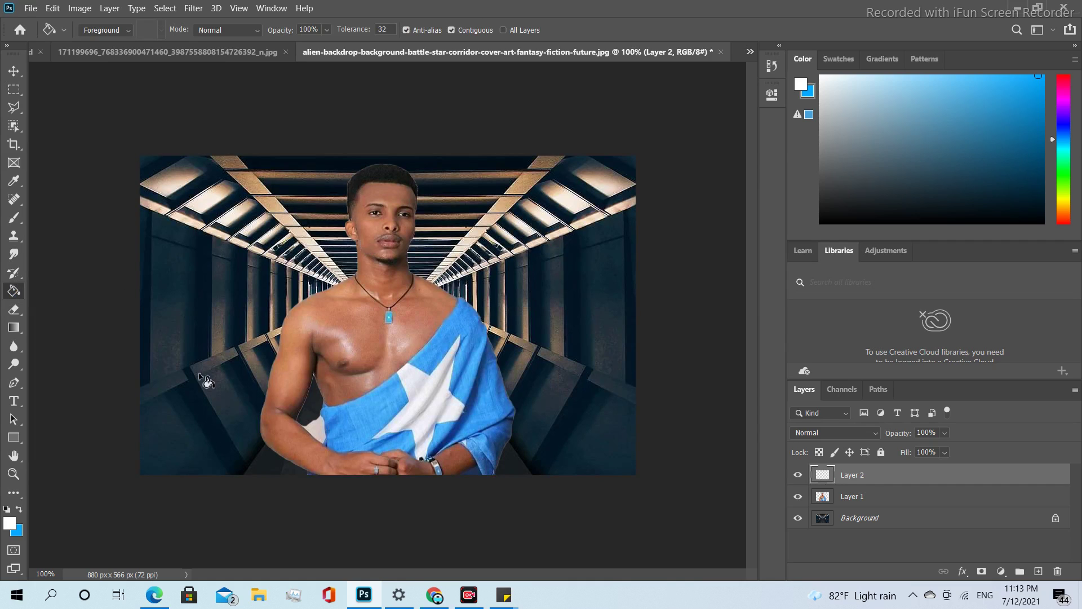
{"action": "left_click", "coordinate": [12, 522]}
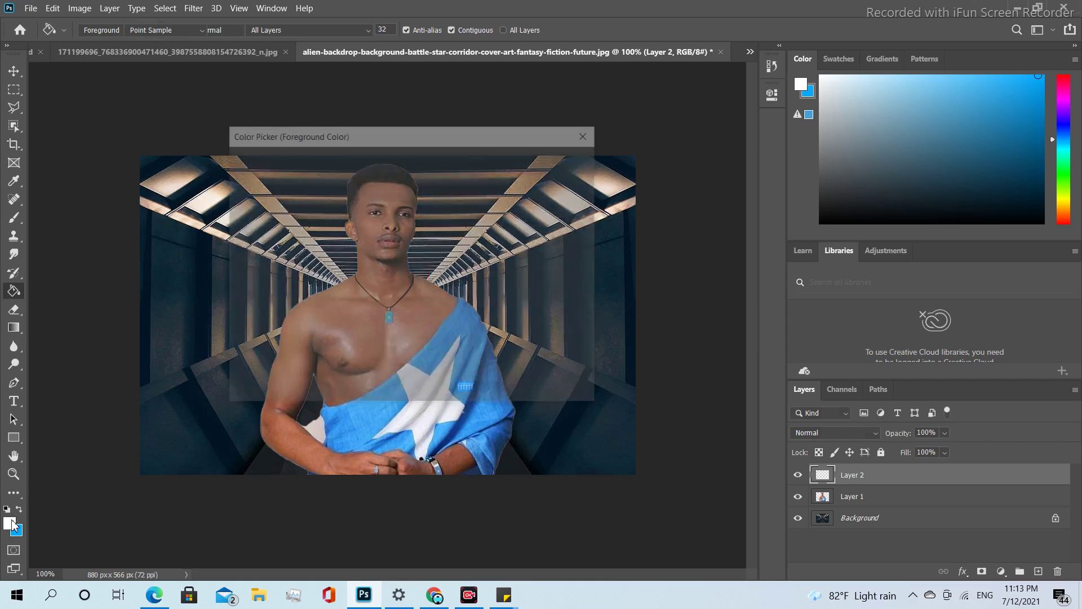
{"action": "left_click_drag", "start_coordinate": [261, 267], "coordinate": [209, 376]}
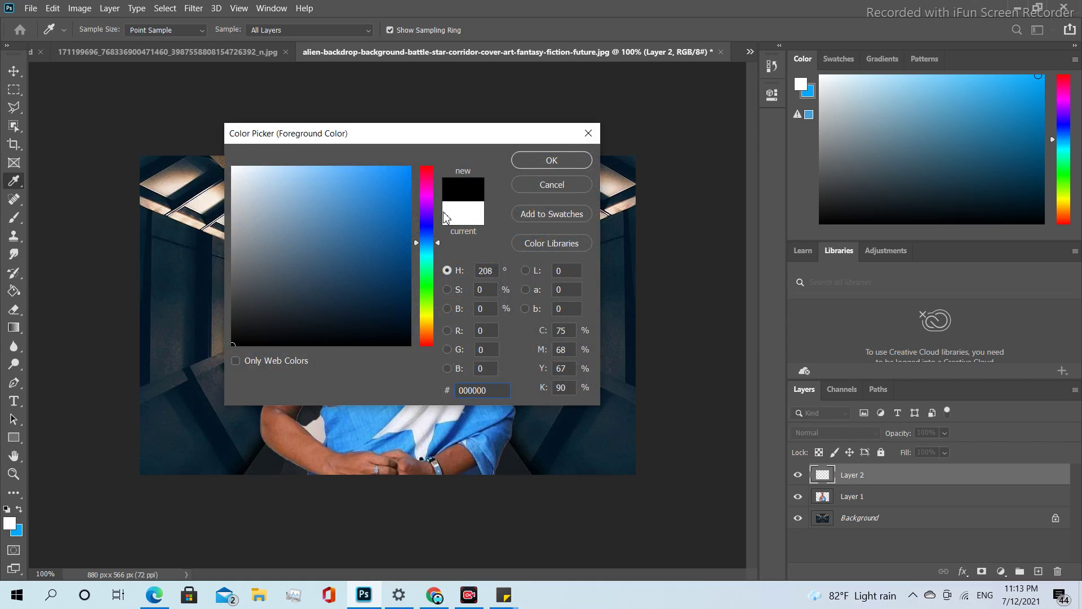
{"action": "left_click", "coordinate": [530, 161]}
{"action": "key", "text": "g"}
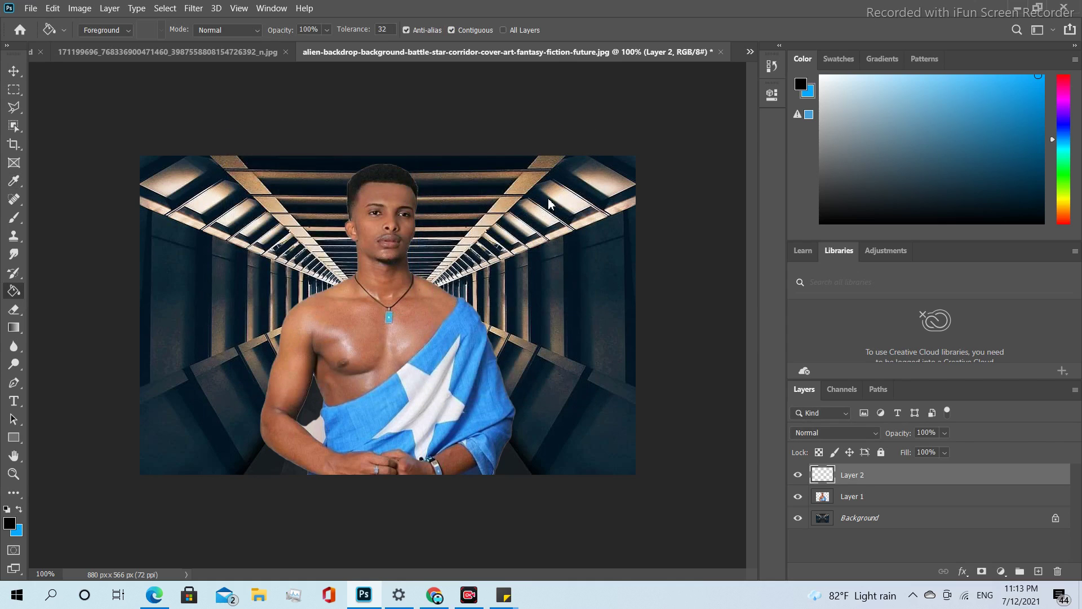
{"action": "left_click", "coordinate": [552, 203]}
Add another empty layer above the black one and place a Gradient Map adjustment layer on top of it.
{"action": "left_click", "coordinate": [14, 72]}
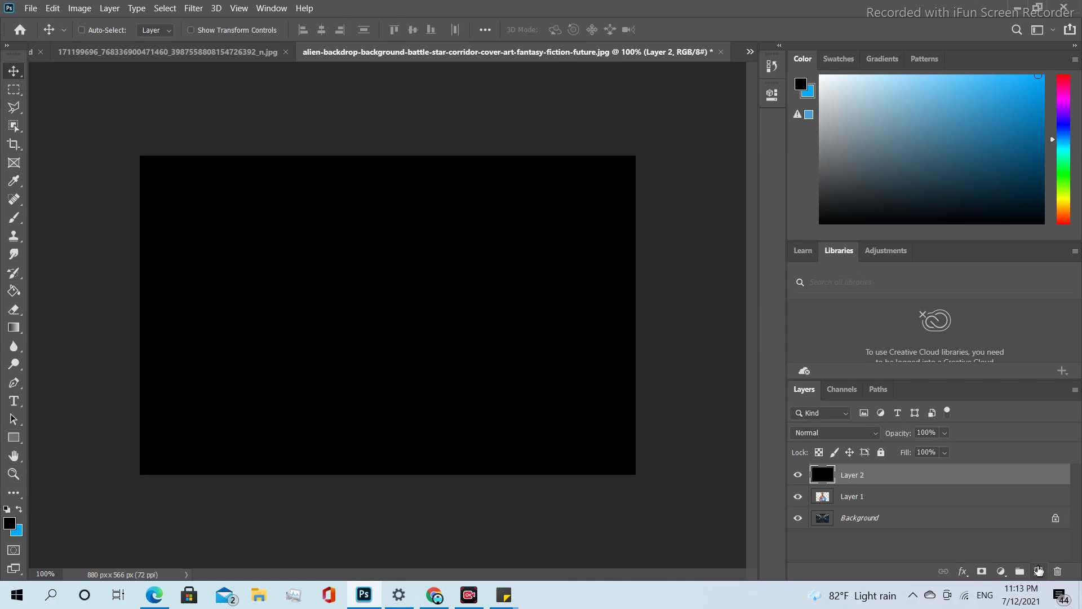
{"action": "left_click", "coordinate": [1038, 572]}
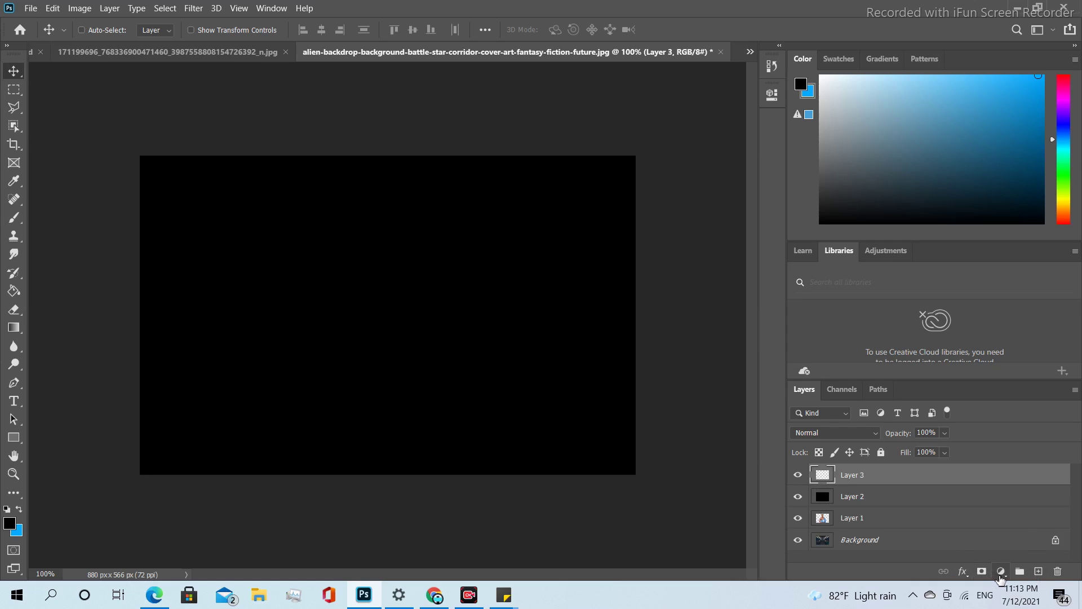
{"action": "left_click", "coordinate": [1001, 575]}
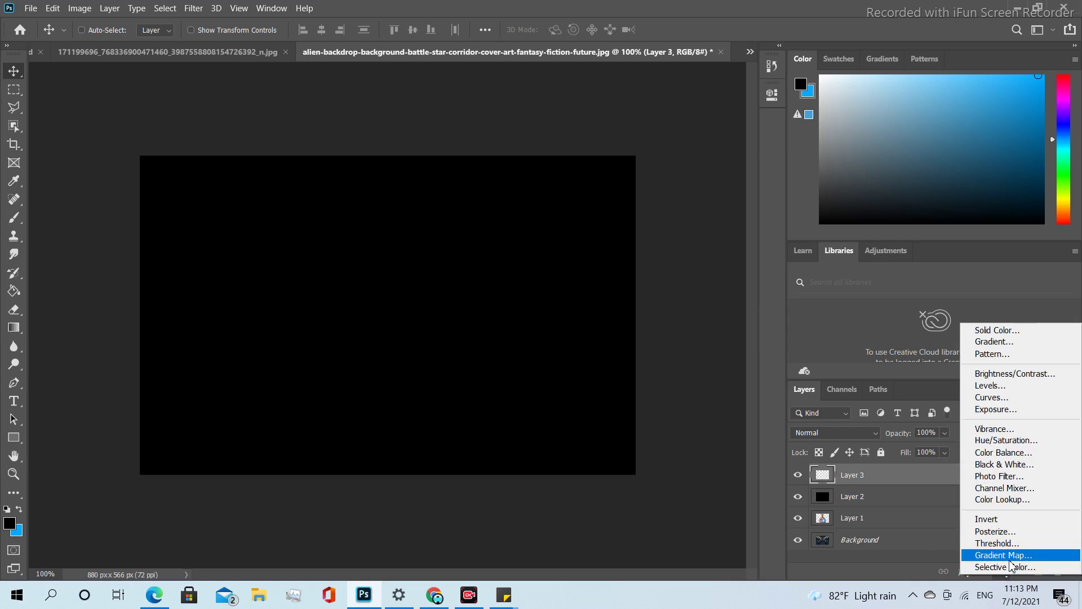
{"action": "left_click", "coordinate": [1011, 561]}
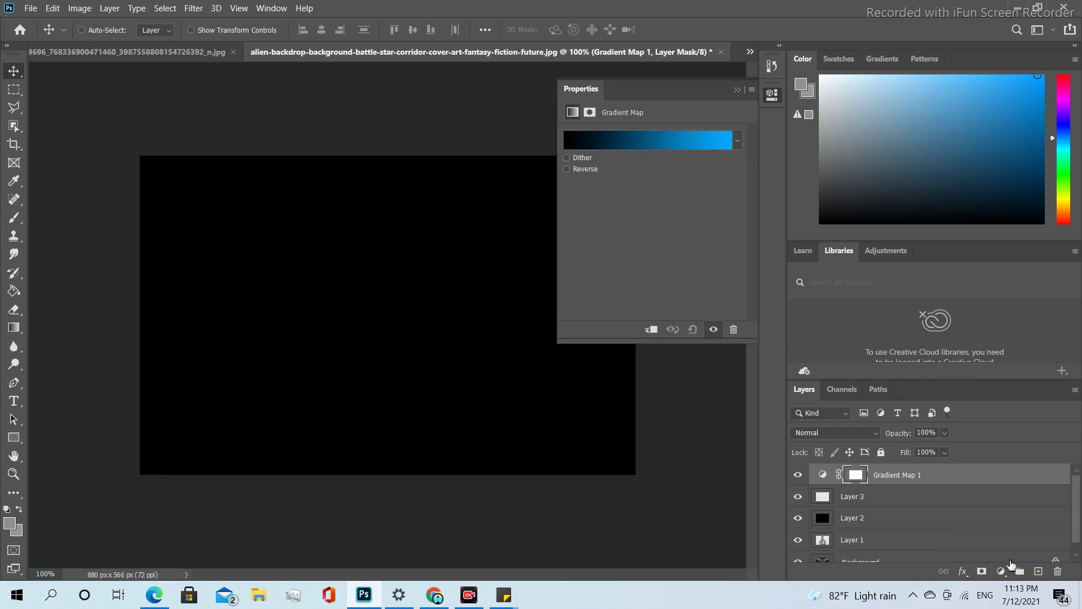
Add two colour stops to the gradient map's black-to-blue gradient, at 25% and 70%.
{"action": "left_click", "coordinate": [666, 143]}
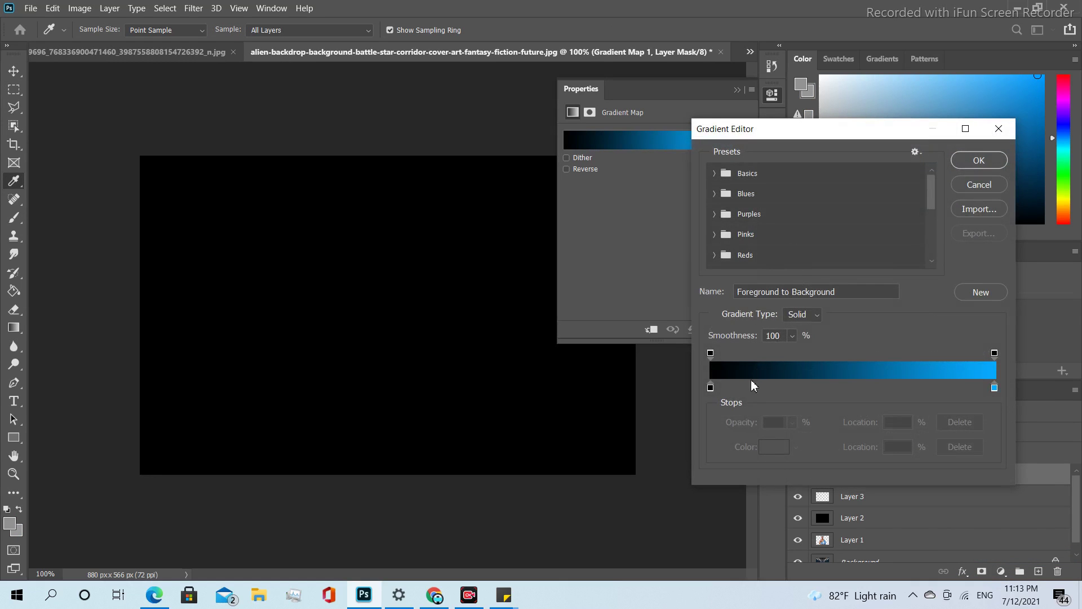
{"action": "left_click", "coordinate": [764, 387]}
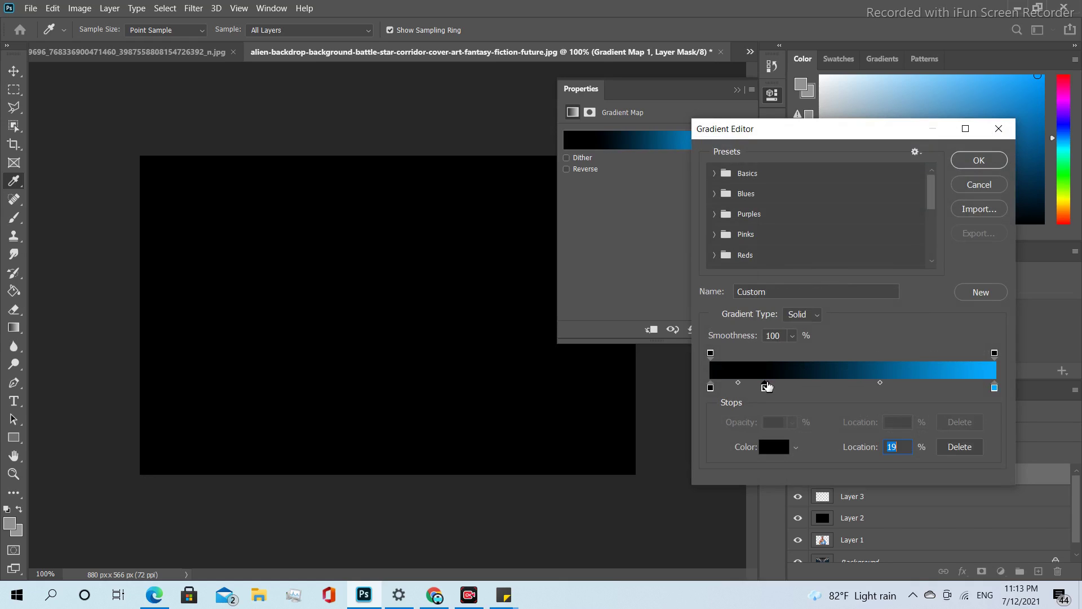
{"action": "left_click_drag", "start_coordinate": [765, 390], "coordinate": [781, 388]}
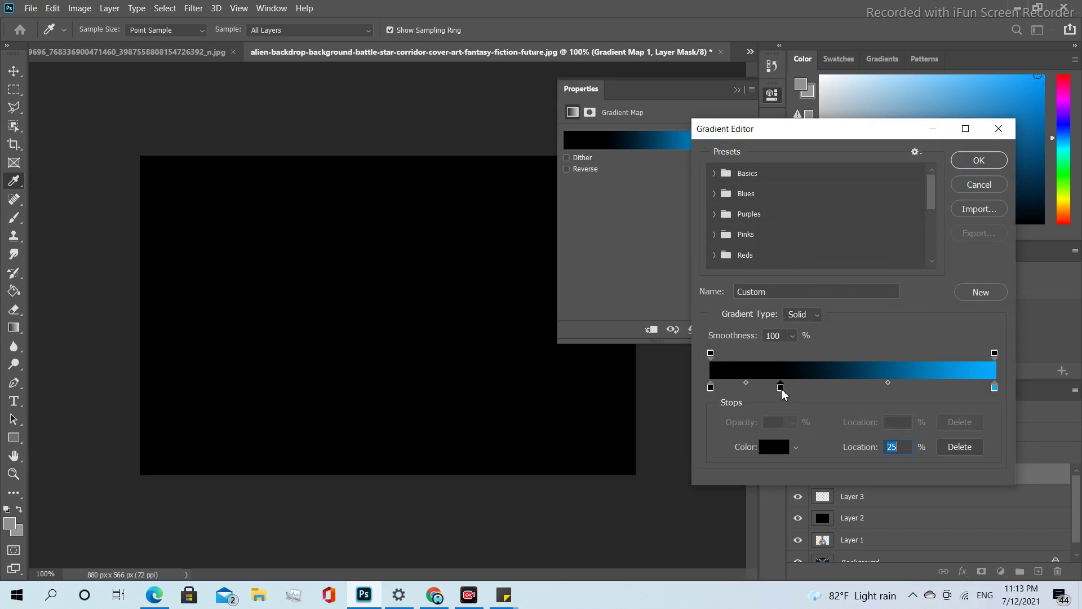
{"action": "left_click", "coordinate": [911, 386]}
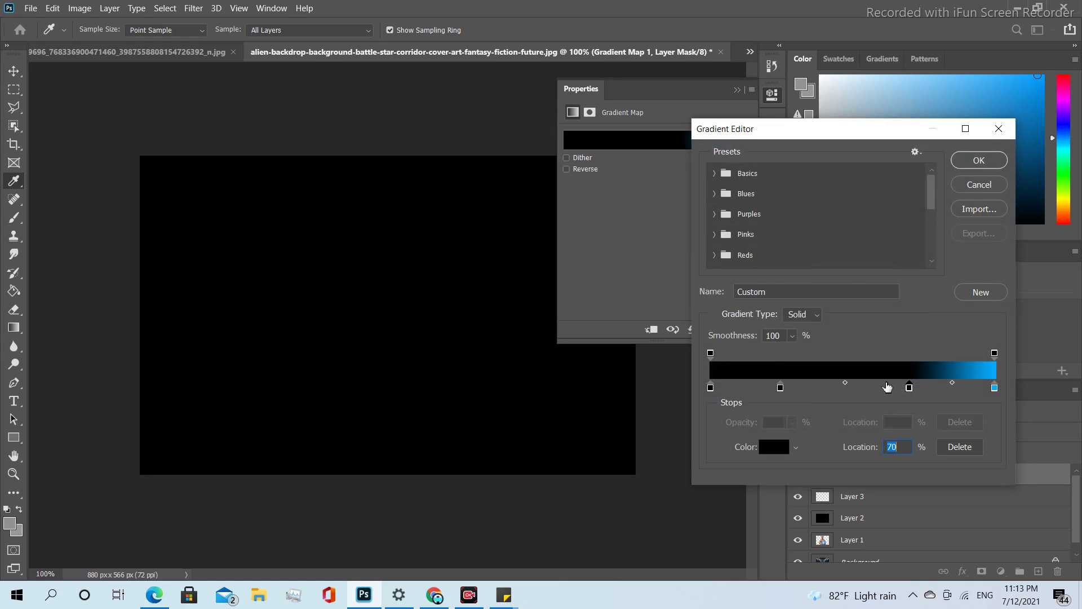
Recolour the gradient stop at 25% to a dark blue with a hue of 236°.
{"action": "left_click", "coordinate": [780, 388]}
{"action": "double_click", "coordinate": [781, 389]}
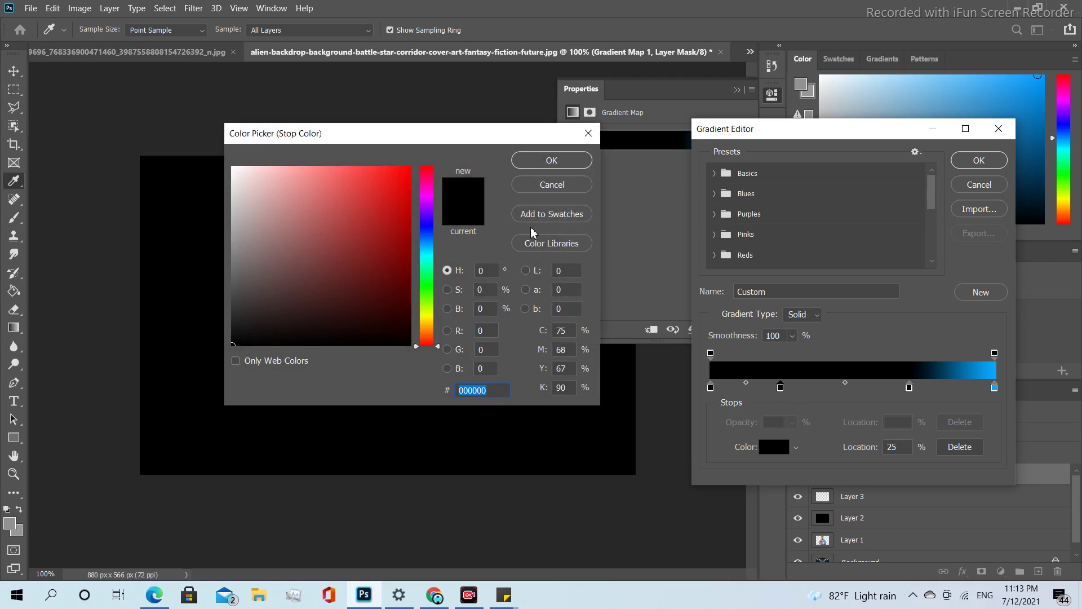
{"action": "left_click", "coordinate": [426, 228]}
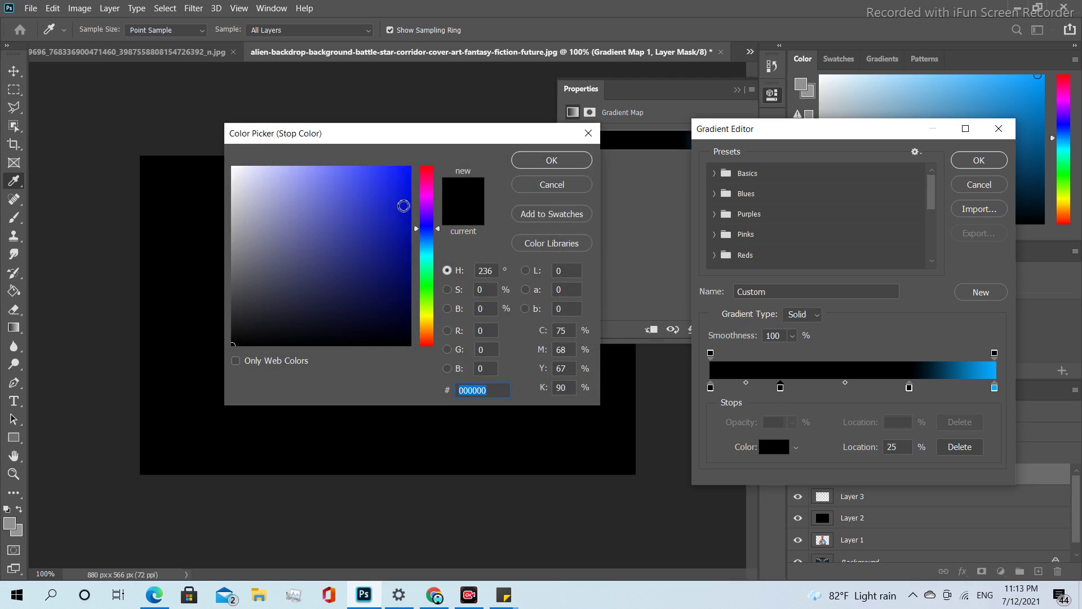
{"action": "mouse_move", "coordinate": [386, 206]}
{"action": "left_mouse_down"}
{"action": "mouse_move", "coordinate": [374, 220]}
{"action": "mouse_move", "coordinate": [379, 248]}
{"action": "left_mouse_up"}
{"action": "left_click", "coordinate": [545, 164]}
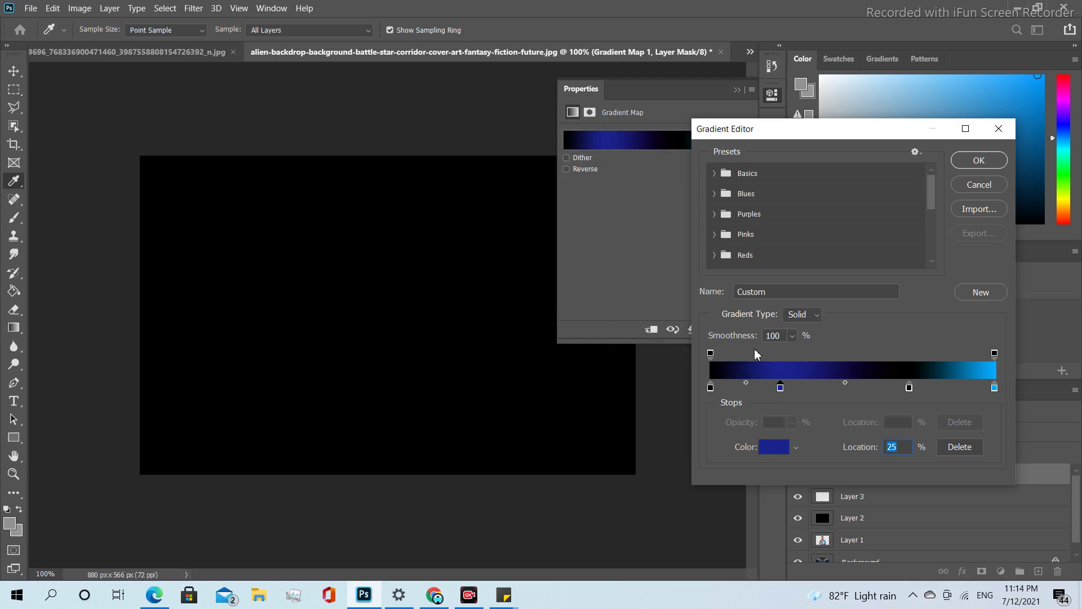
Move the 70% gradient stop to 68% and recolour it light cyan (66e0ff).
{"action": "left_click_drag", "start_coordinate": [912, 390], "coordinate": [907, 390]}
{"action": "double_click", "coordinate": [905, 388]}
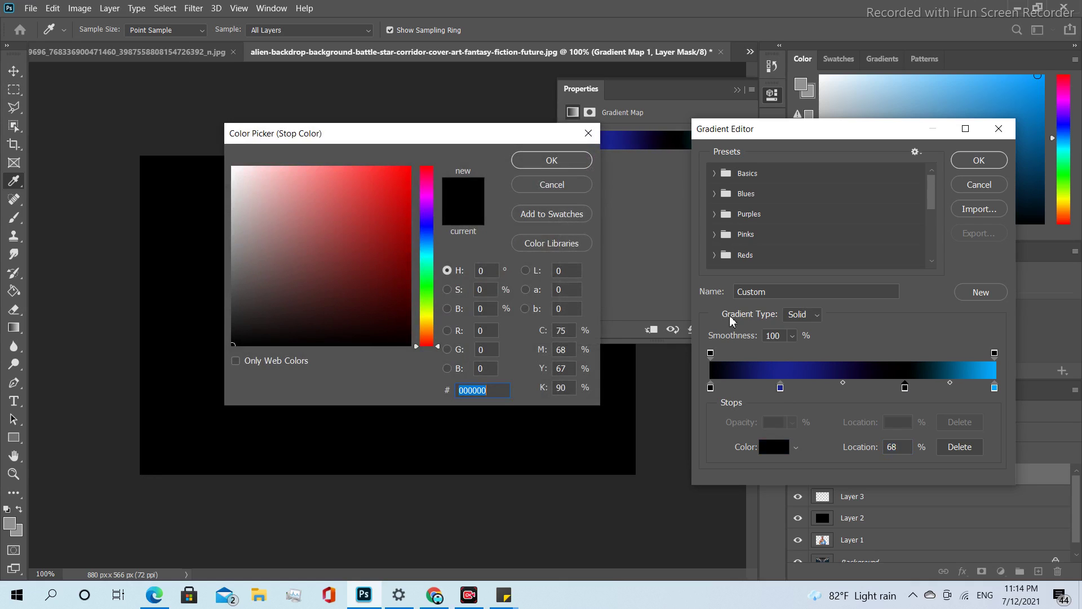
{"action": "left_click", "coordinate": [427, 249]}
{"action": "left_click_drag", "start_coordinate": [364, 179], "coordinate": [339, 165]}
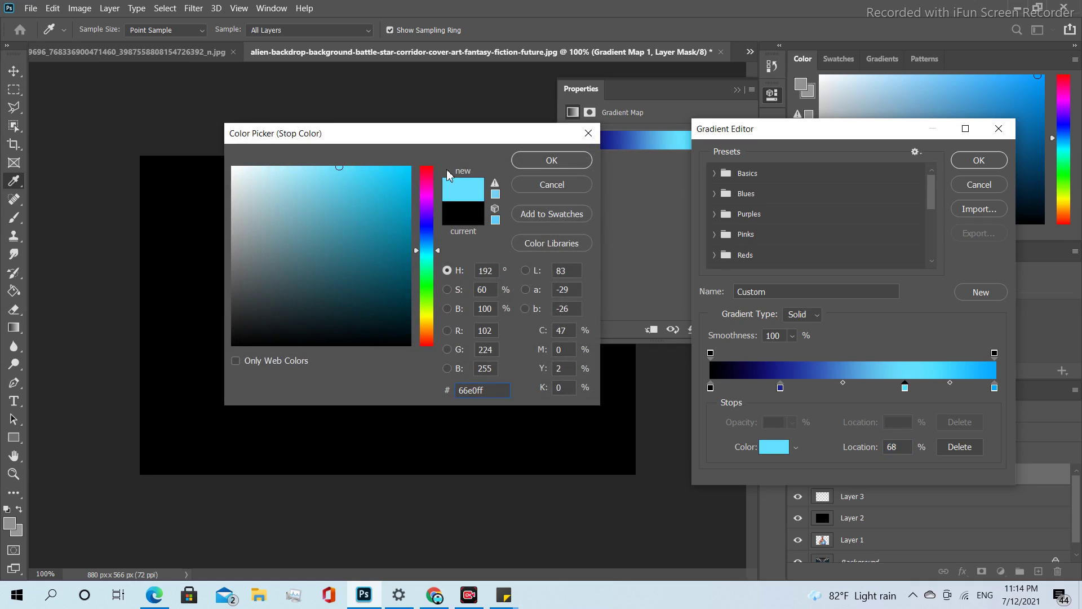
{"action": "left_click", "coordinate": [552, 162]}
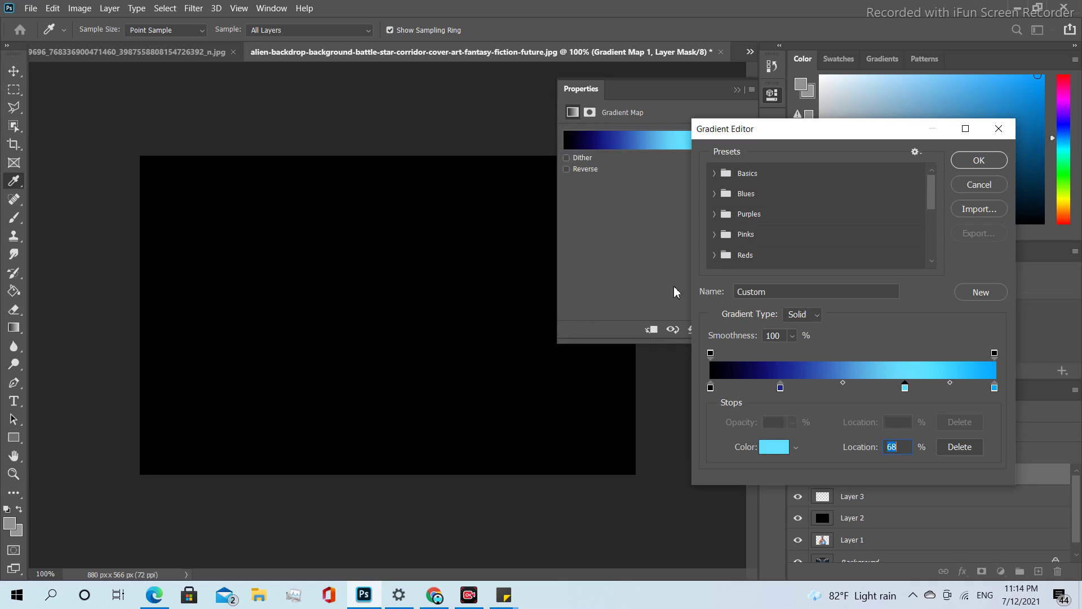
Shift the gradient's end stop at 100% slightly toward cyan and apply the edited gradient.
{"action": "double_click", "coordinate": [994, 387]}
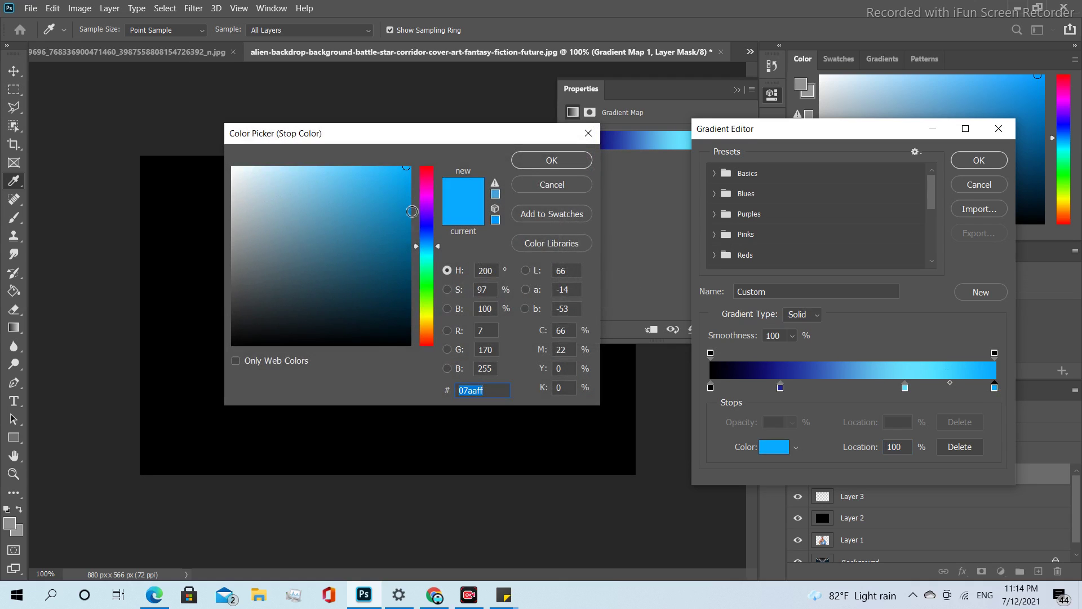
{"action": "left_click_drag", "start_coordinate": [436, 246], "coordinate": [437, 248]}
{"action": "left_click", "coordinate": [584, 169]}
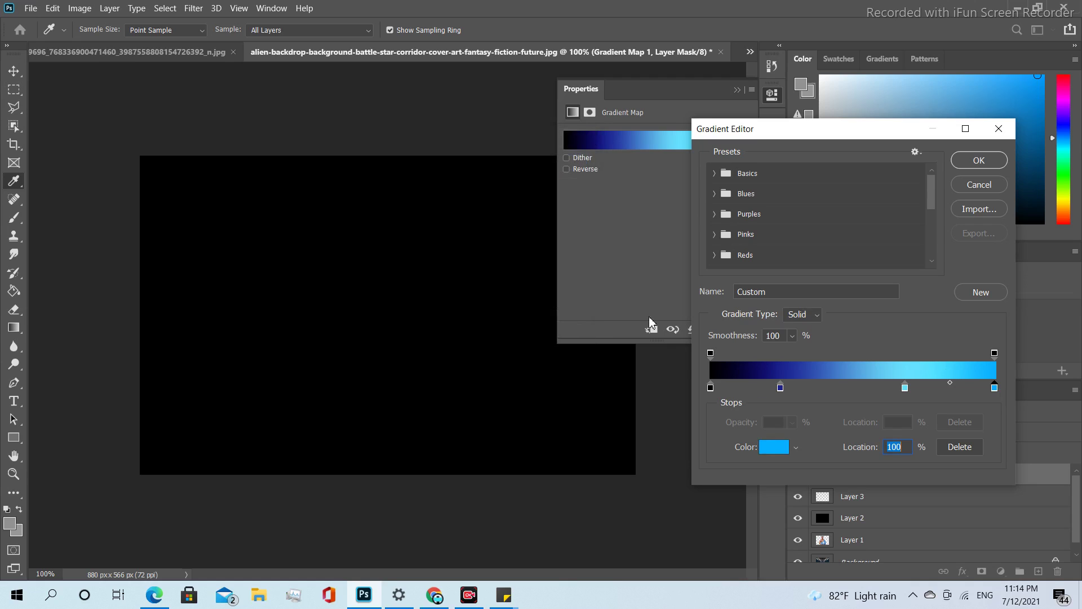
{"action": "left_click", "coordinate": [986, 161]}
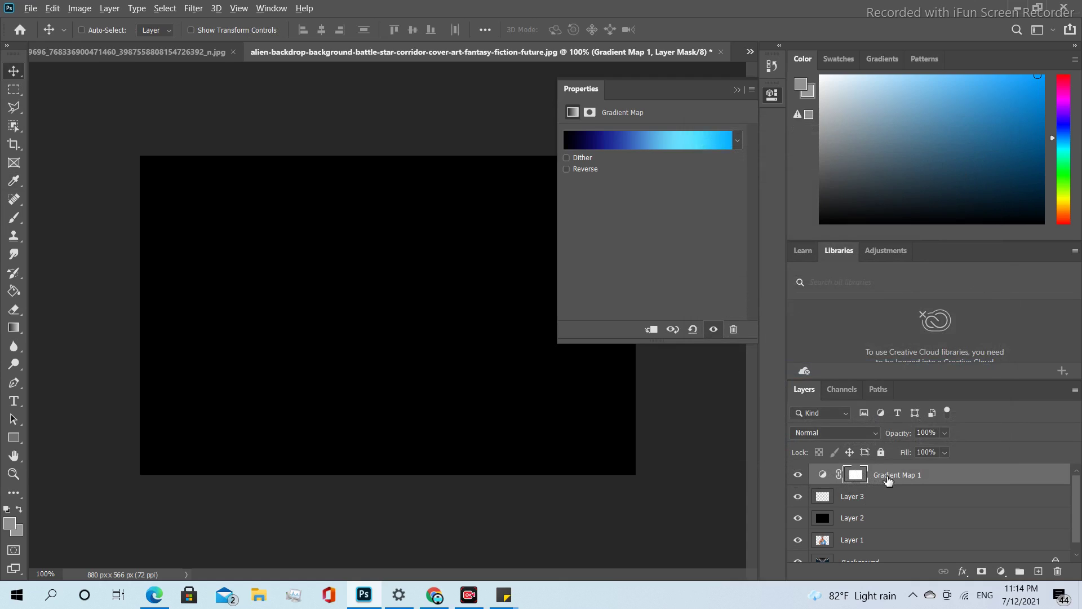
Clip the Gradient Map 1 adjustment to the empty Layer 3 below it.
{"action": "left_click_drag", "start_coordinate": [953, 482], "coordinate": [952, 481]}
{"action": "left_click_drag", "start_coordinate": [952, 480], "coordinate": [953, 481]}
{"action": "key", "text": "ctrl+alt+g"}
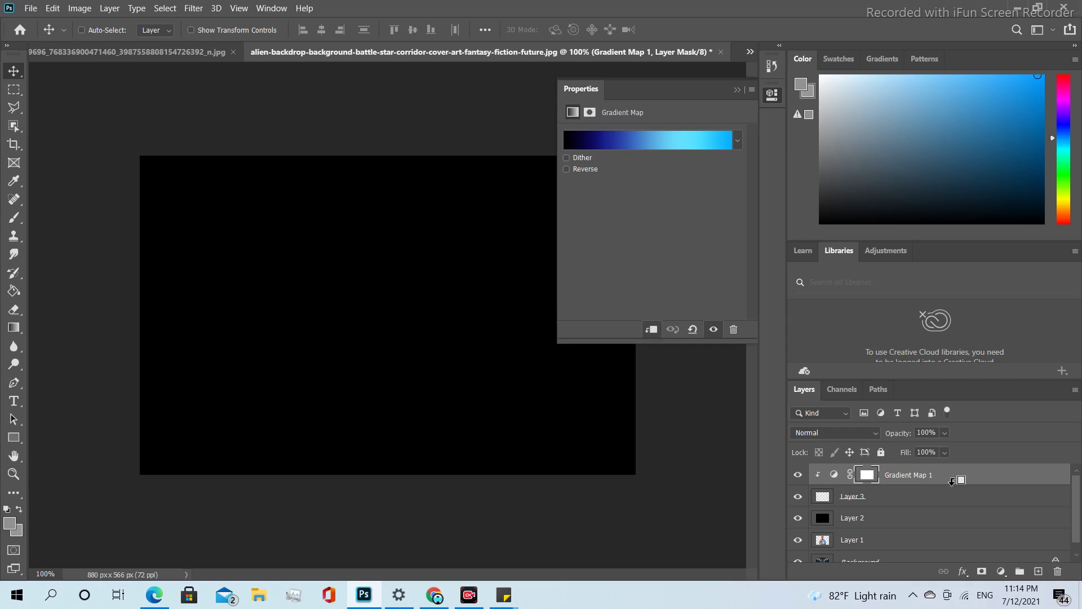
Clip the empty Layer 3 to the black Layer 2 so the adjustment and both layers form one clipping group.
{"action": "left_click", "coordinate": [893, 506]}
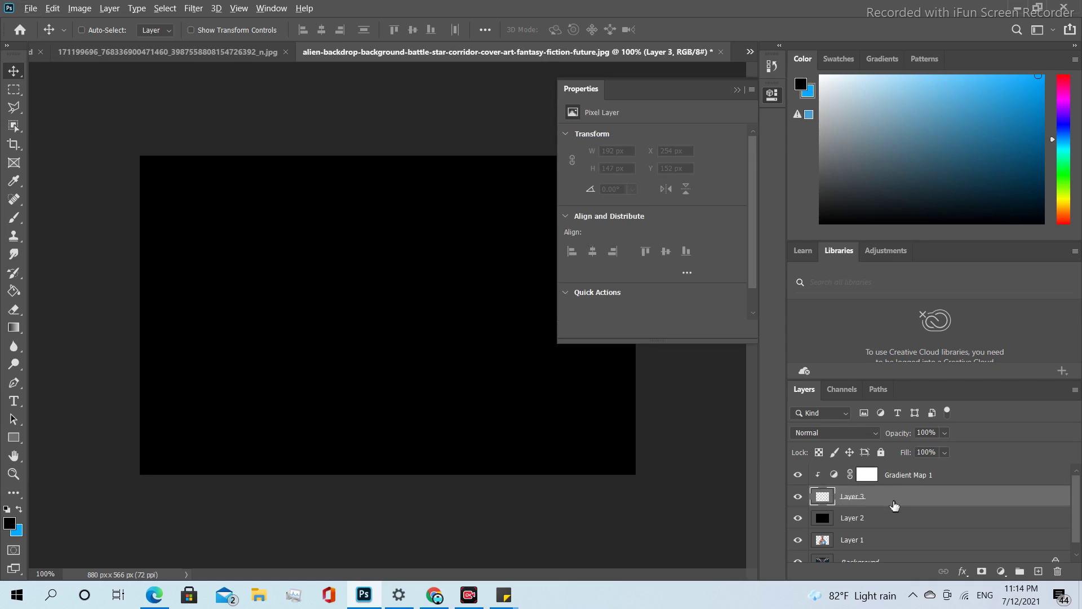
{"action": "key", "text": "ctrl+0"}
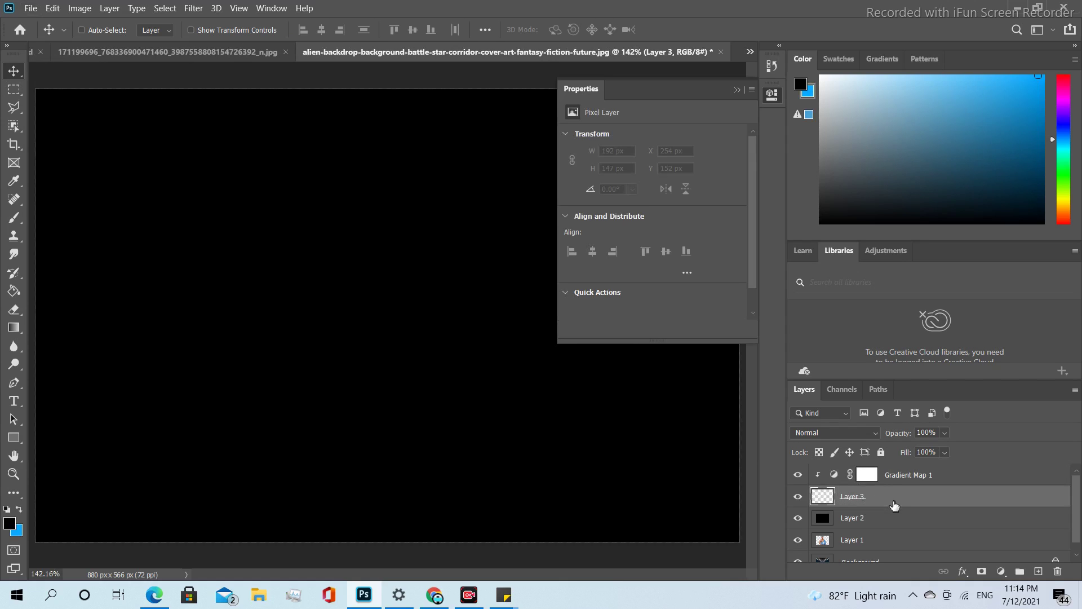
{"action": "left_click", "coordinate": [868, 521]}
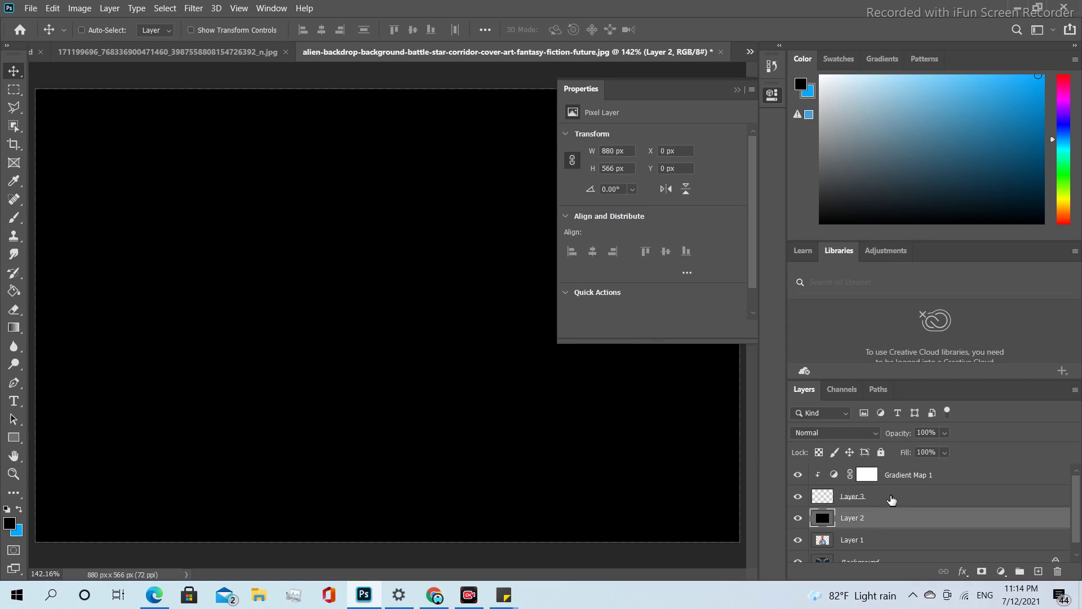
{"action": "left_click", "coordinate": [891, 500]}
{"action": "left_click_drag", "start_coordinate": [882, 500], "coordinate": [913, 506]}
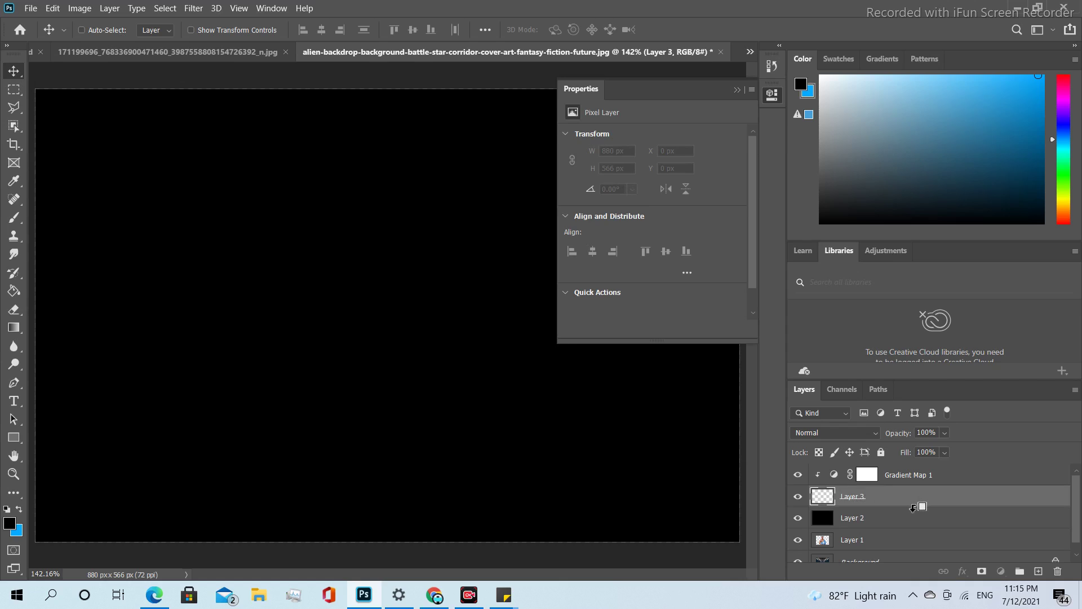
{"action": "left_click", "coordinate": [913, 506], "text": "alt"}
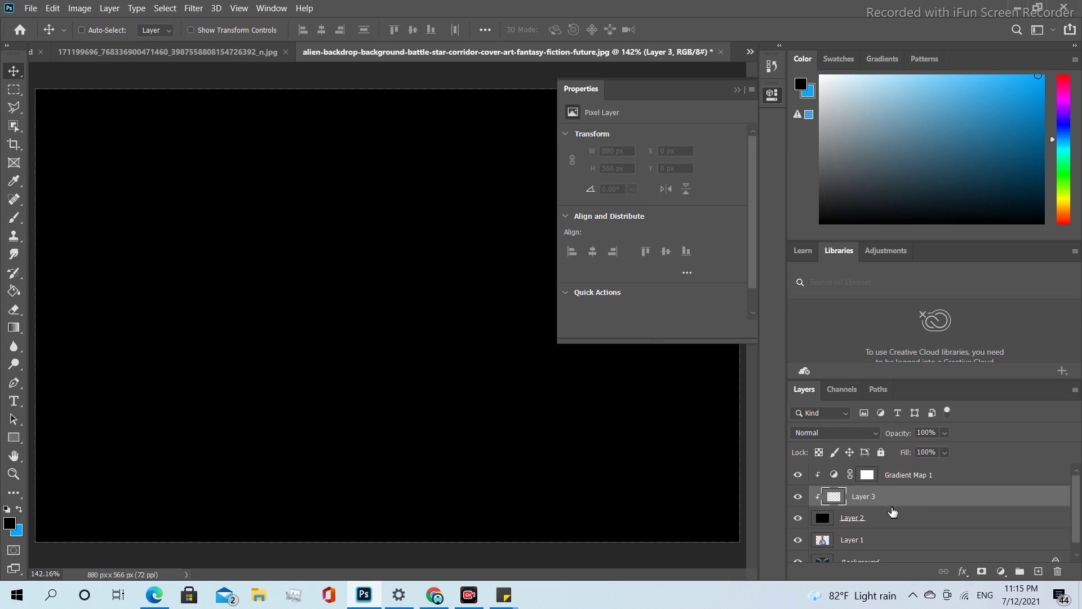
Set the black Layer 2's blend mode to Screen and collapse the layer properties.
{"action": "left_click", "coordinate": [825, 523]}
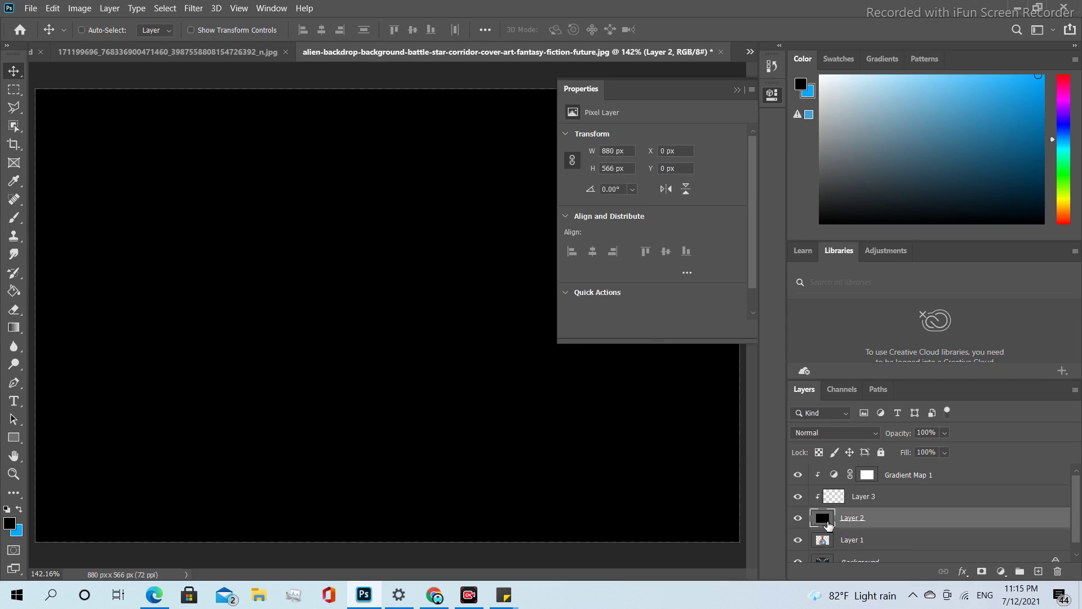
{"action": "left_click", "coordinate": [853, 433]}
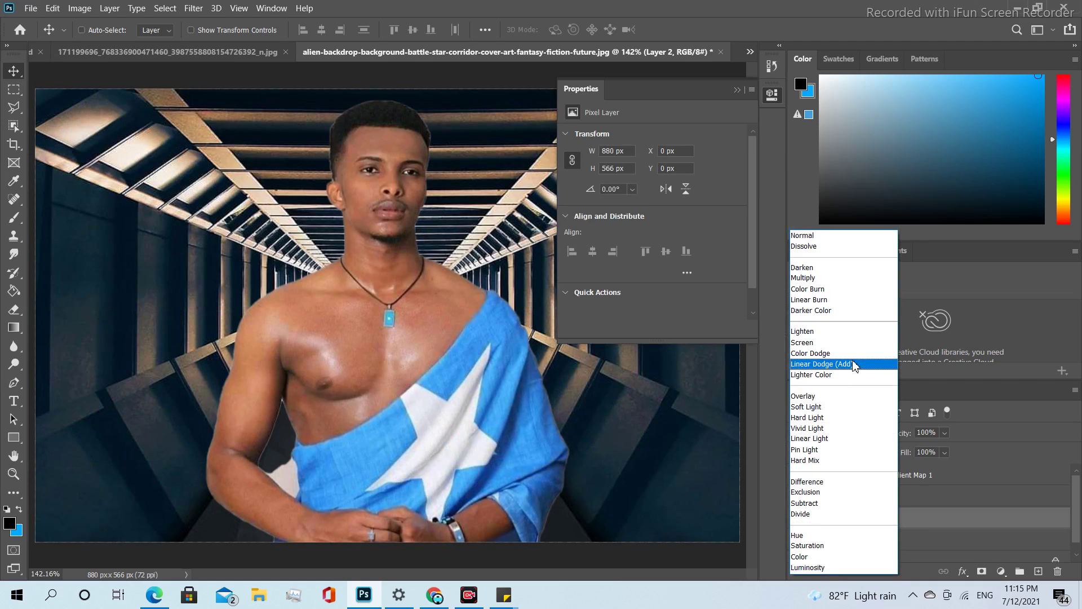
{"action": "left_click", "coordinate": [844, 343]}
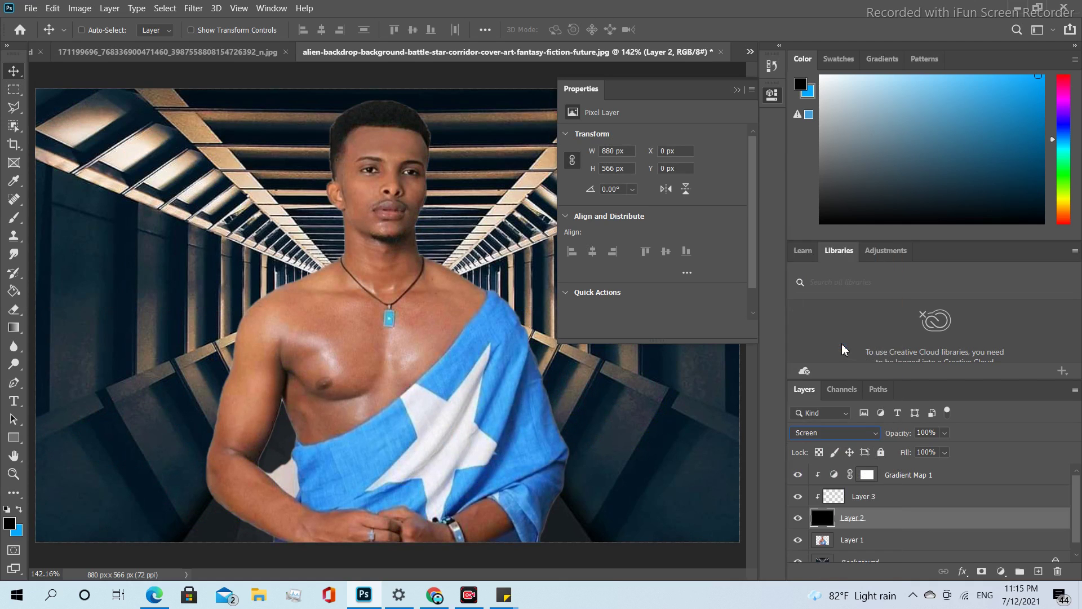
{"action": "key", "text": "ctrl+minus"}
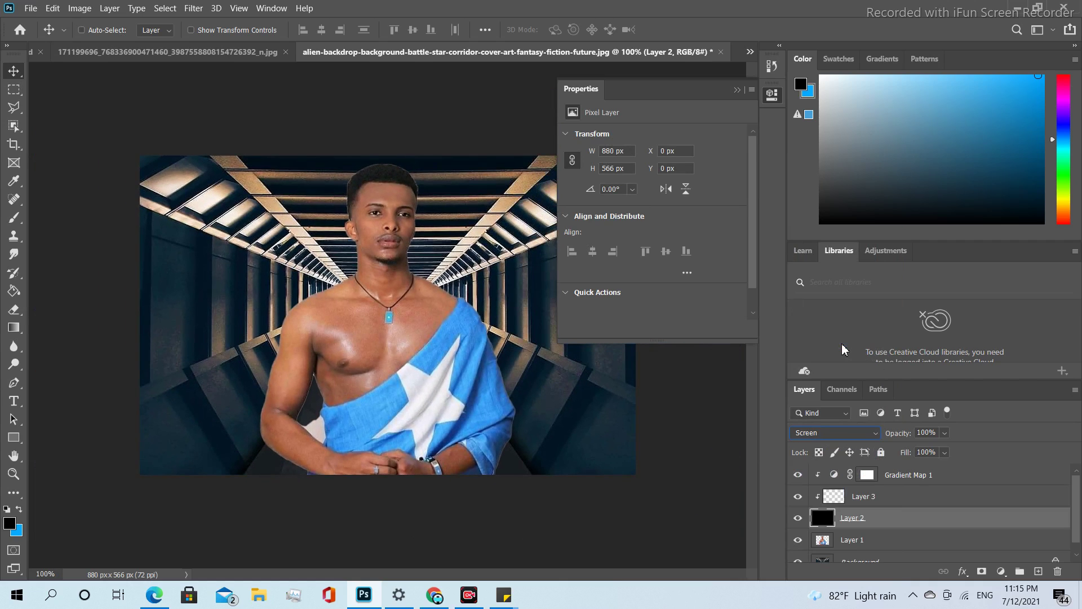
{"action": "left_click", "coordinate": [737, 89]}
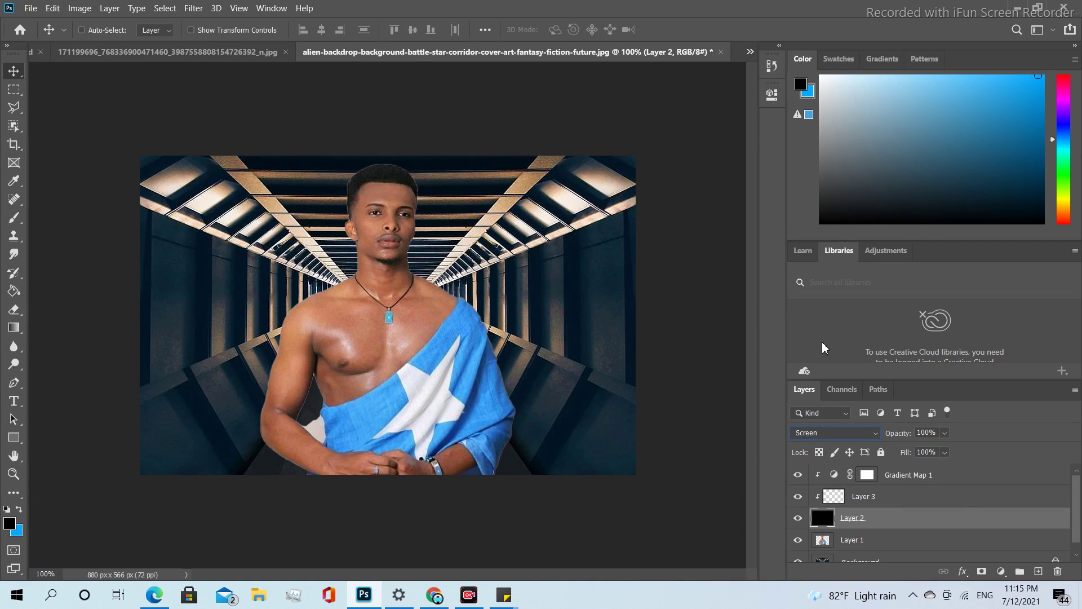
Add a new empty layer and place it between the man's Layer 1 and the Background.
{"action": "left_click", "coordinate": [964, 542]}
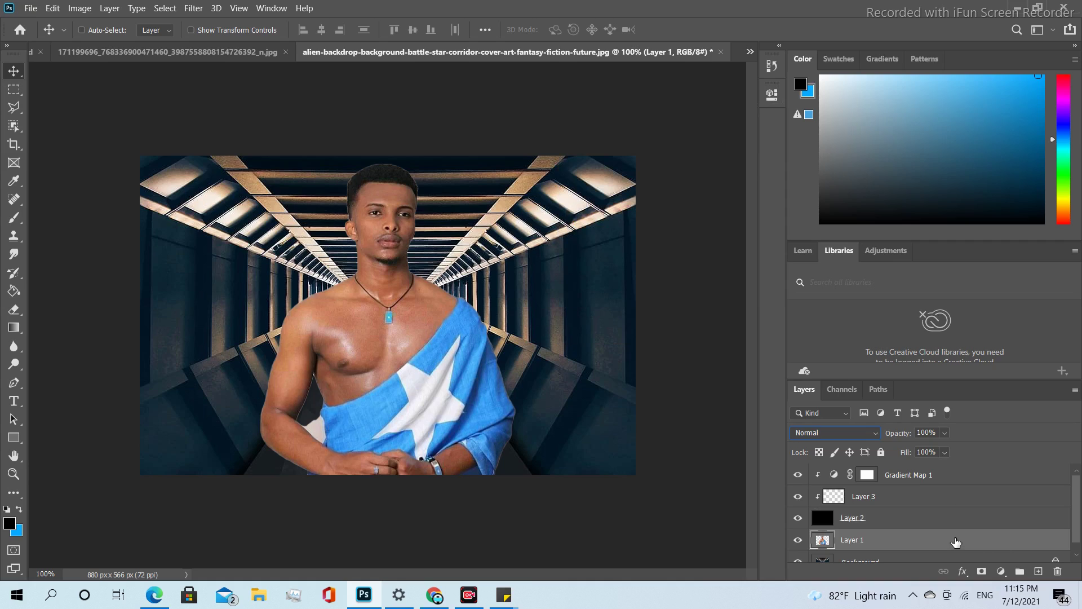
{"action": "left_click", "coordinate": [1038, 571]}
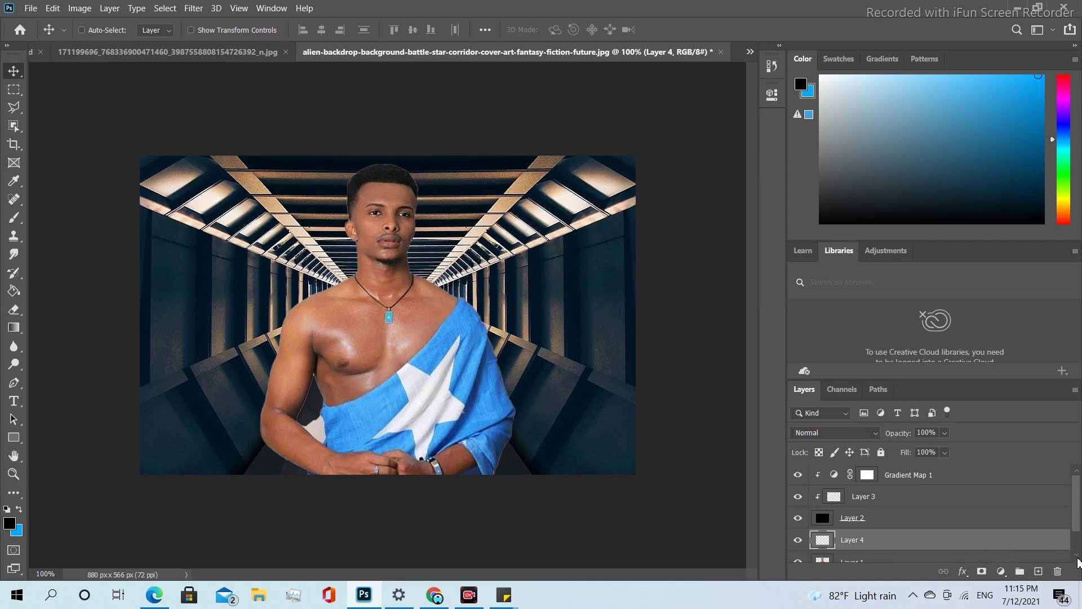
{"action": "left_click", "coordinate": [1077, 556]}
{"action": "left_click_drag", "start_coordinate": [888, 522], "coordinate": [903, 552]}
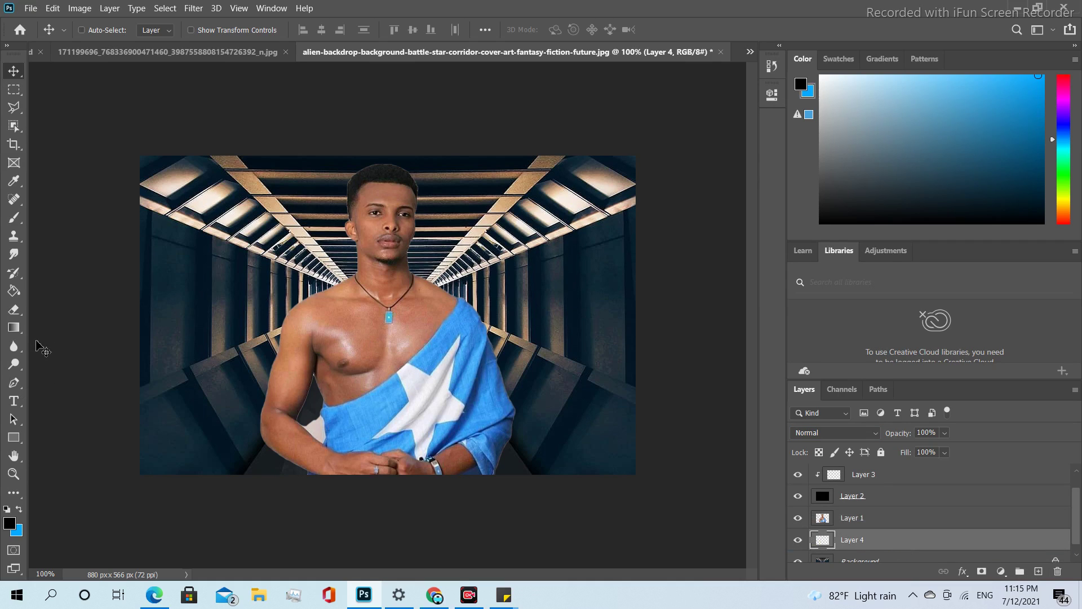
Set up the Soft Round Pressure Size brush at 448 px for painting on Layer 4.
{"action": "left_click", "coordinate": [14, 218]}
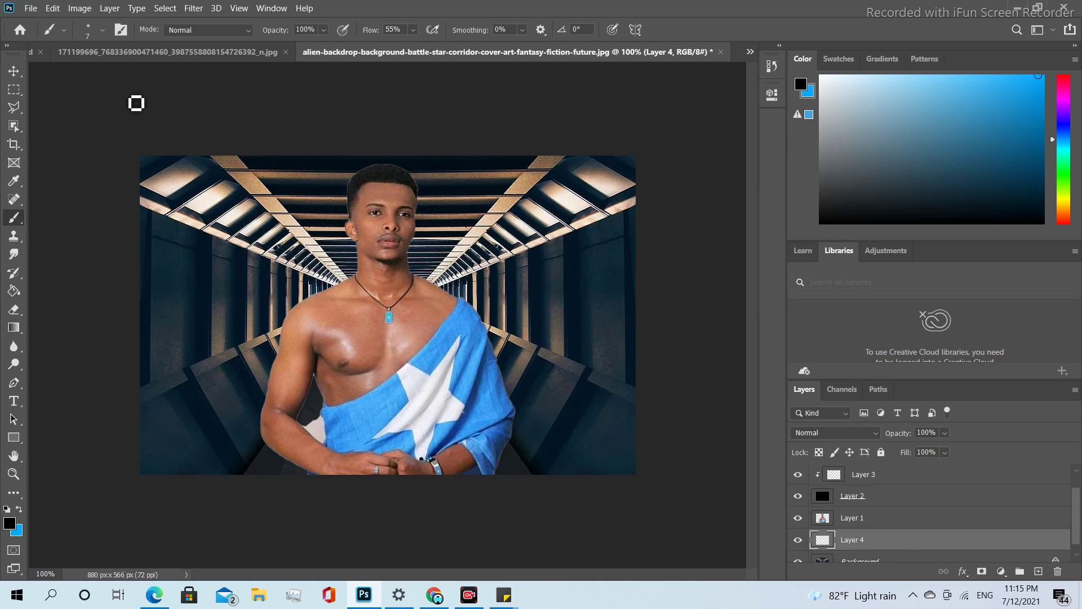
{"action": "left_click", "coordinate": [106, 29]}
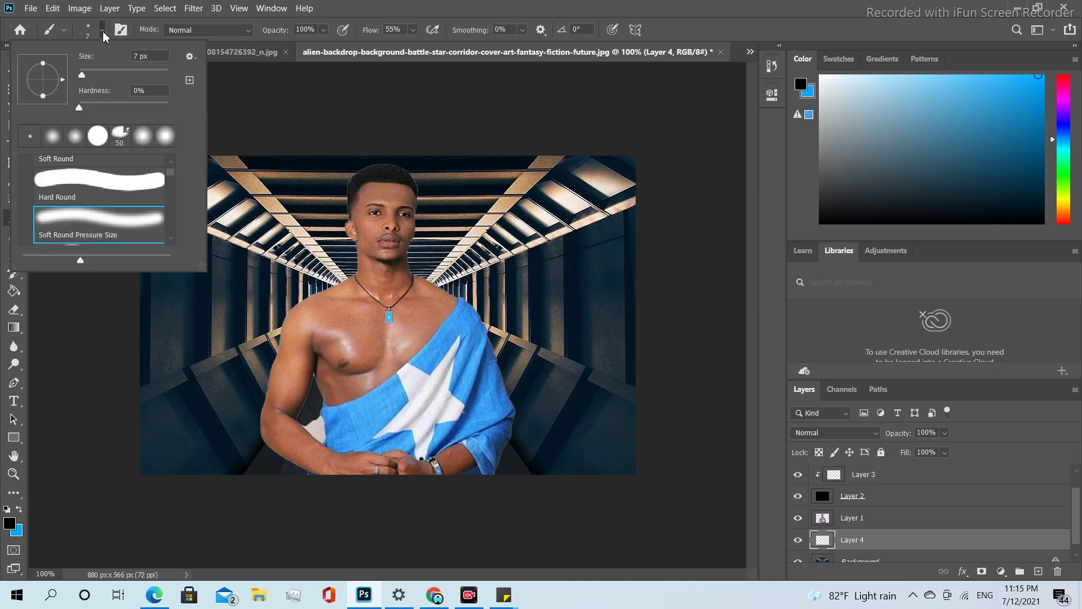
{"action": "left_click_drag", "start_coordinate": [109, 76], "coordinate": [152, 82]}
{"action": "left_click", "coordinate": [160, 84]}
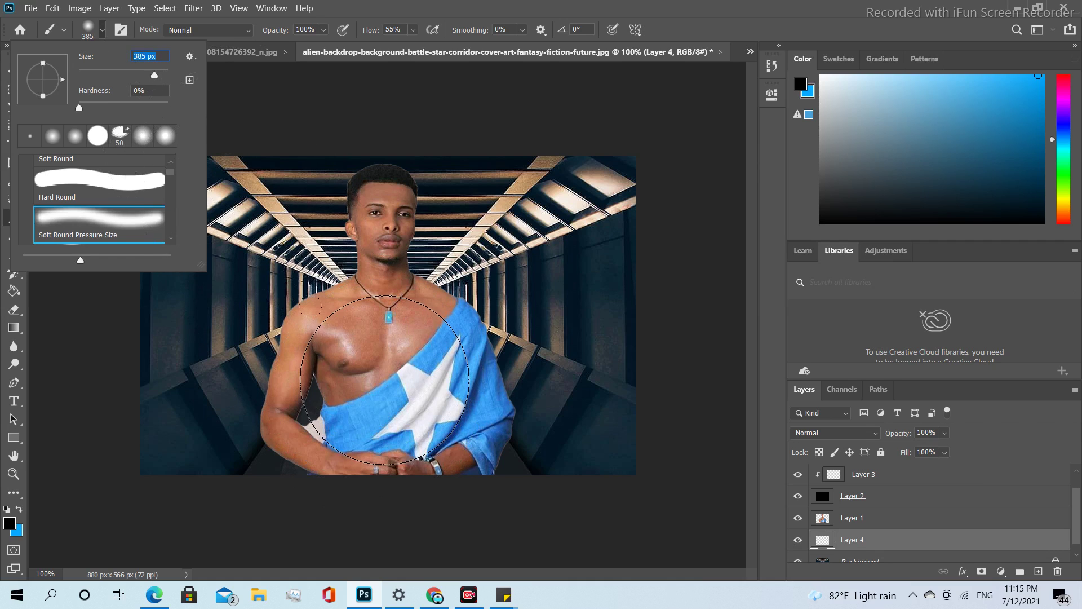
{"action": "left_click", "coordinate": [159, 78]}
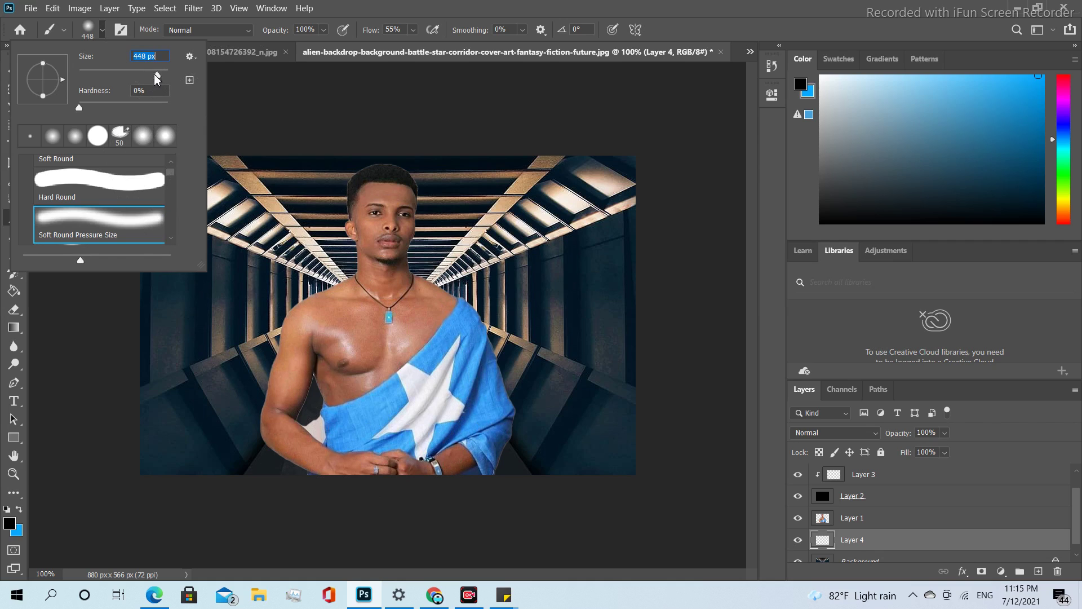
Set the foreground colour to blue #008aff and paint a large soft glow behind the man on Layer 4.
{"action": "left_click", "coordinate": [11, 524]}
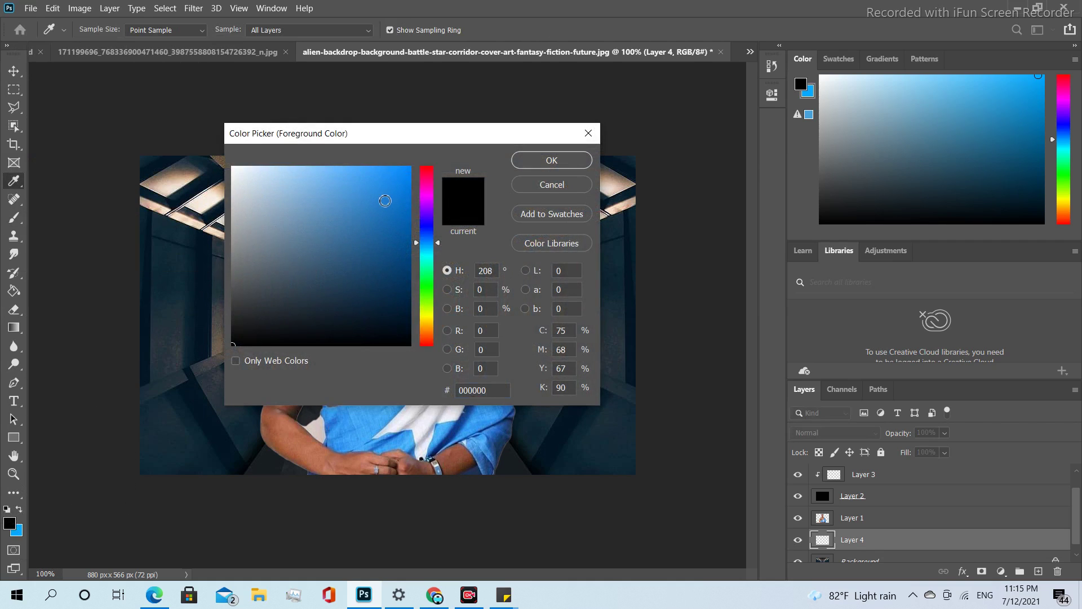
{"action": "left_click", "coordinate": [414, 164]}
{"action": "left_click", "coordinate": [568, 162]}
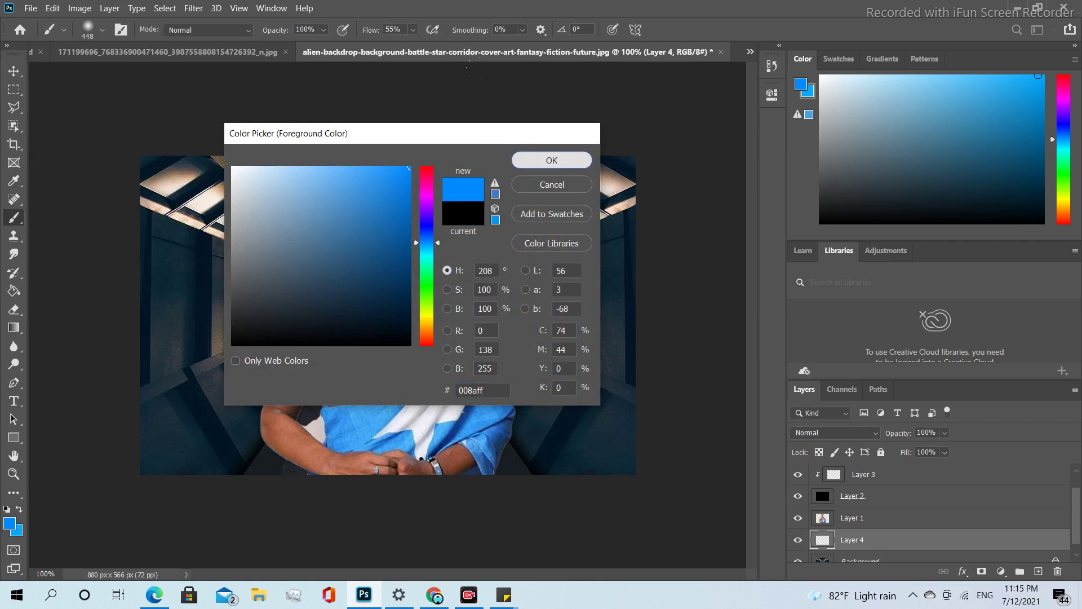
{"action": "left_click", "coordinate": [379, 393]}
{"action": "left_click", "coordinate": [379, 384]}
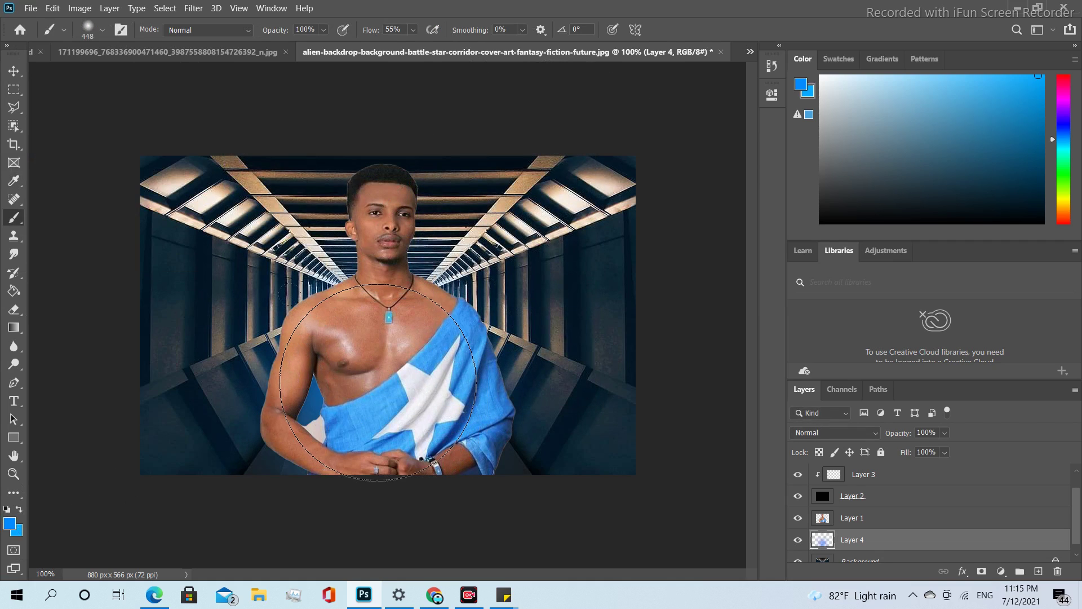
{"action": "left_click", "coordinate": [338, 332]}
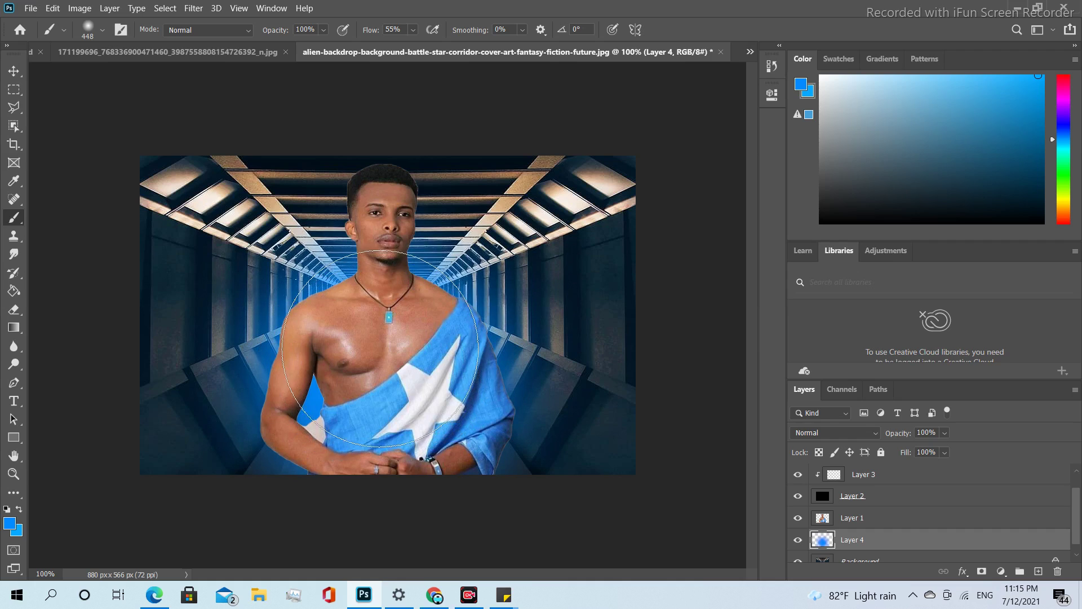
{"action": "left_click", "coordinate": [358, 430]}
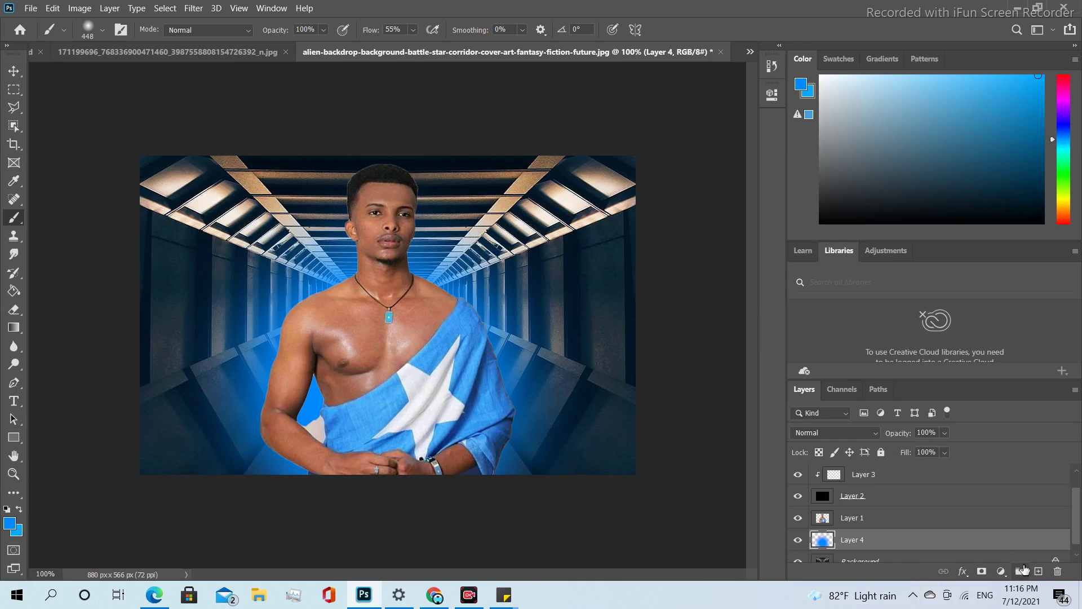
Add another empty layer and place it between Layer 4 and the Background.
{"action": "left_click", "coordinate": [1039, 571]}
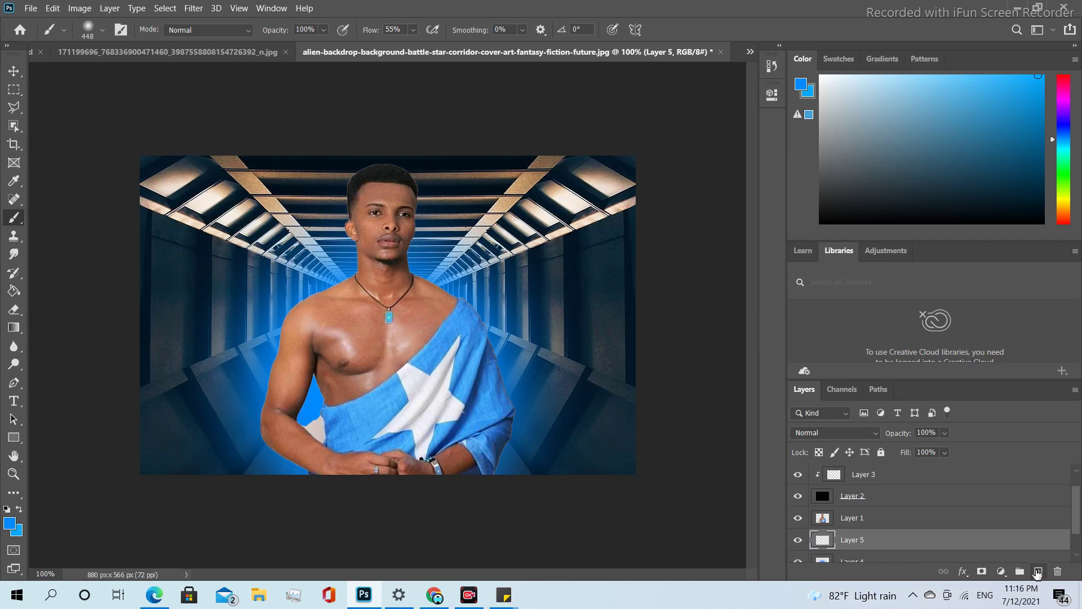
{"action": "left_click", "coordinate": [1077, 557]}
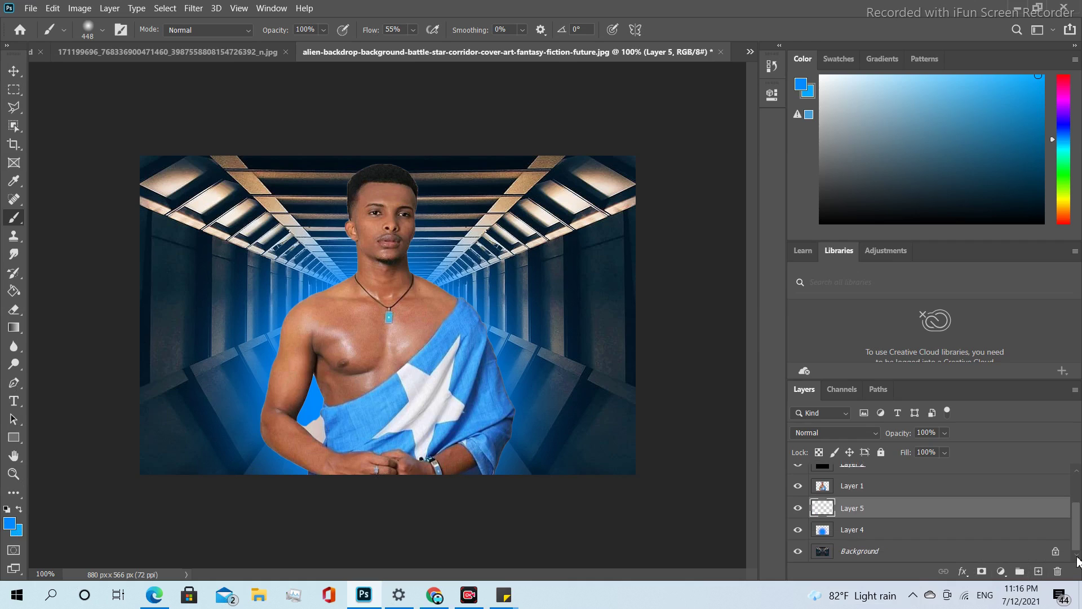
{"action": "left_click_drag", "start_coordinate": [872, 510], "coordinate": [875, 538]}
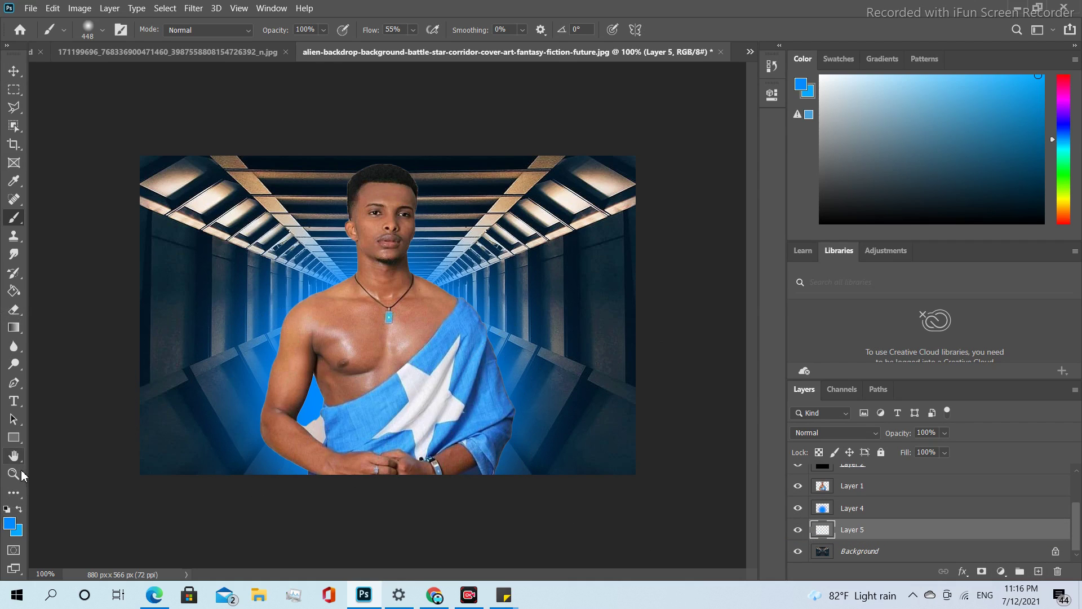
Set the foreground colour to white #ffffff.
{"action": "left_click", "coordinate": [5, 527]}
{"action": "left_click", "coordinate": [258, 195]}
{"action": "left_click_drag", "start_coordinate": [258, 195], "coordinate": [205, 152]}
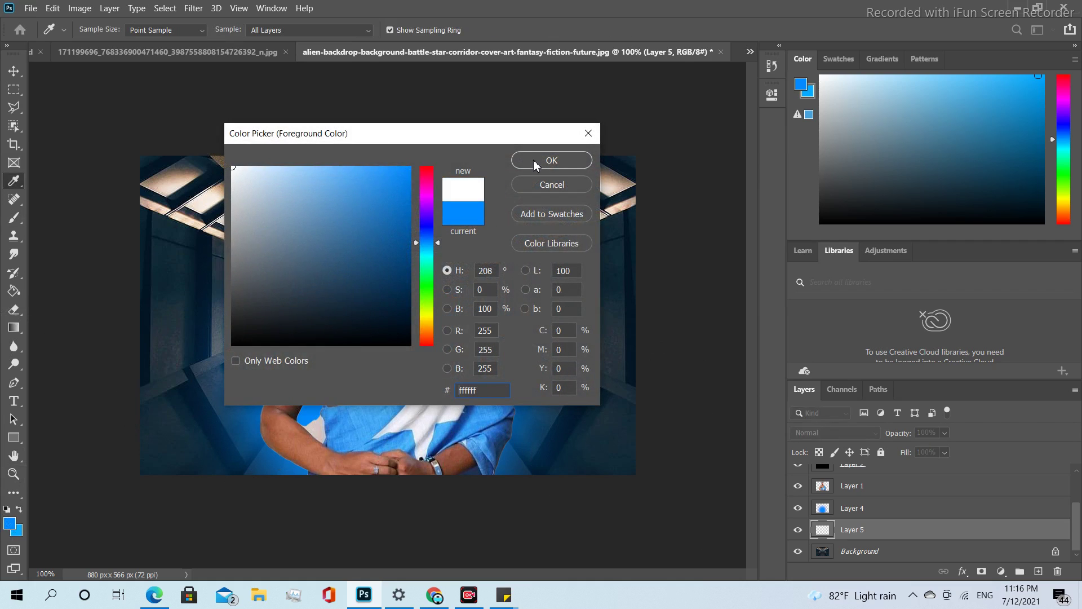
{"action": "left_click", "coordinate": [553, 161]}
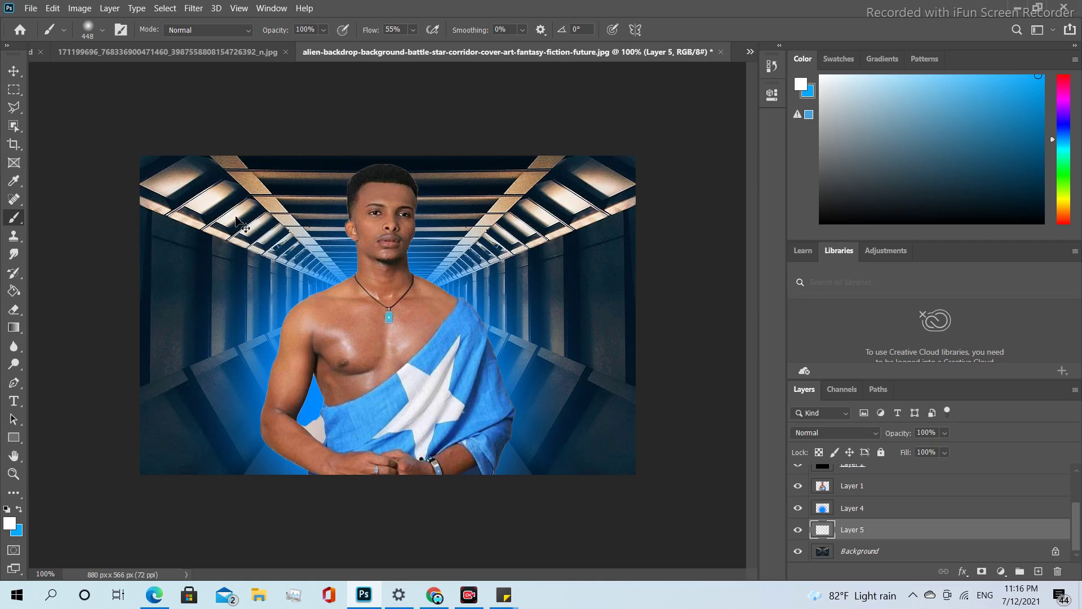
Paint a soft white glow behind the man on Layer 5 with a 243 px brush, and move that layer above Layer 4.
{"action": "key", "text": "ctrl+bracketright"}
{"action": "key", "text": "ctrl+bracketleft"}
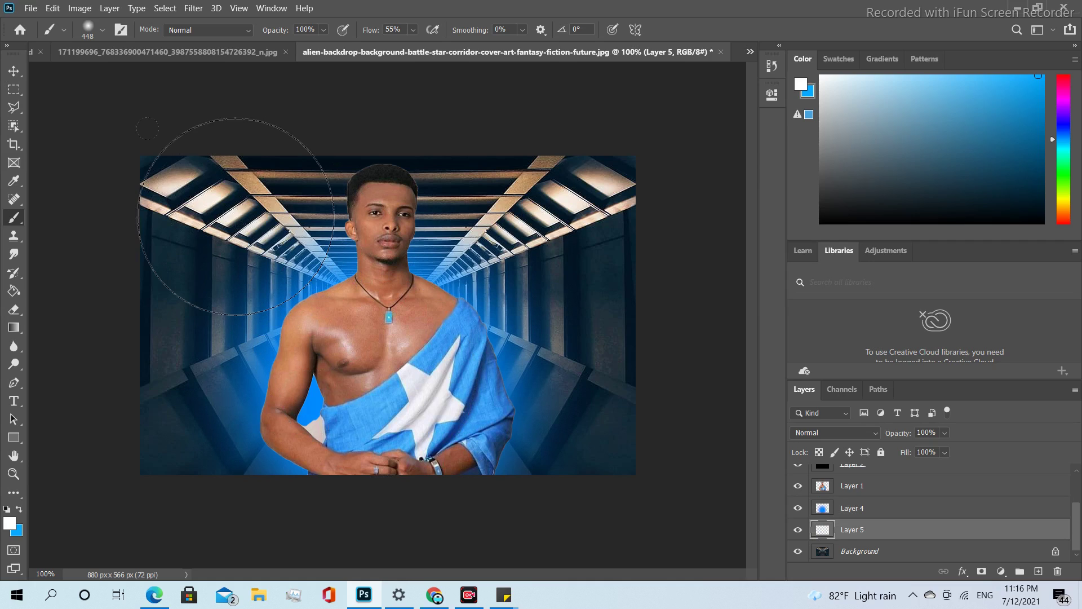
{"action": "left_click", "coordinate": [102, 30]}
{"action": "left_click_drag", "start_coordinate": [155, 73], "coordinate": [143, 75]}
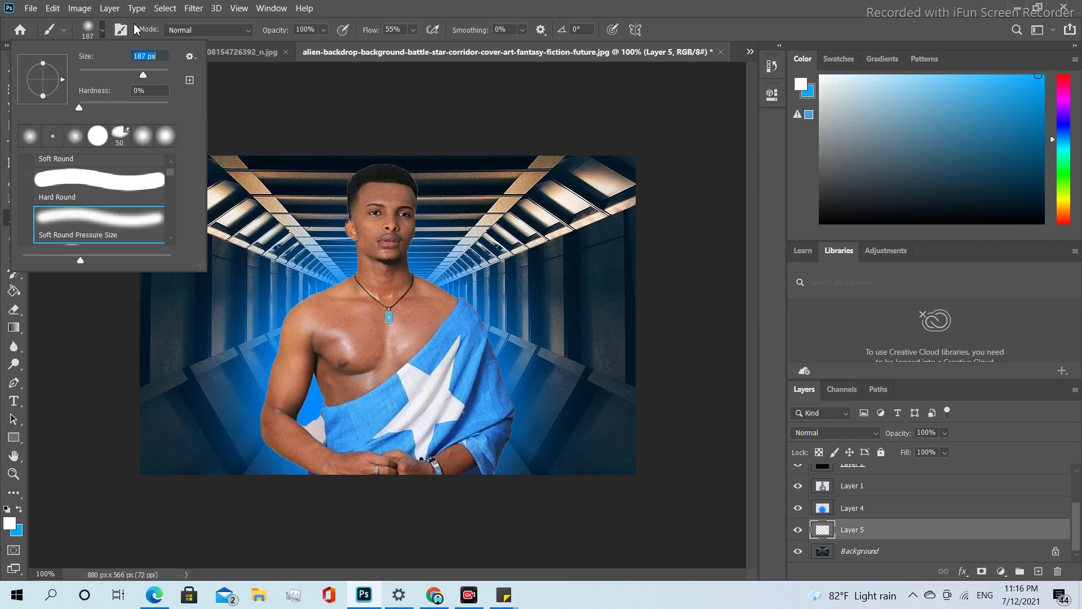
{"action": "left_click_drag", "start_coordinate": [145, 73], "coordinate": [149, 75]}
{"action": "left_click", "coordinate": [342, 370]}
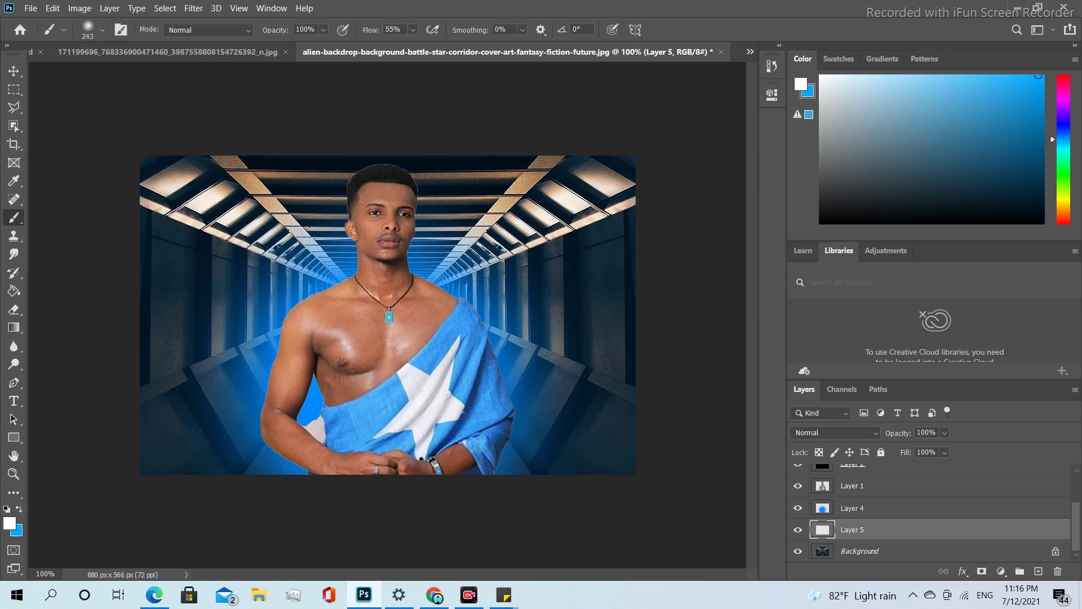
{"action": "left_click_drag", "start_coordinate": [308, 334], "coordinate": [321, 360]}
{"action": "left_click_drag", "start_coordinate": [823, 562], "coordinate": [878, 501]}
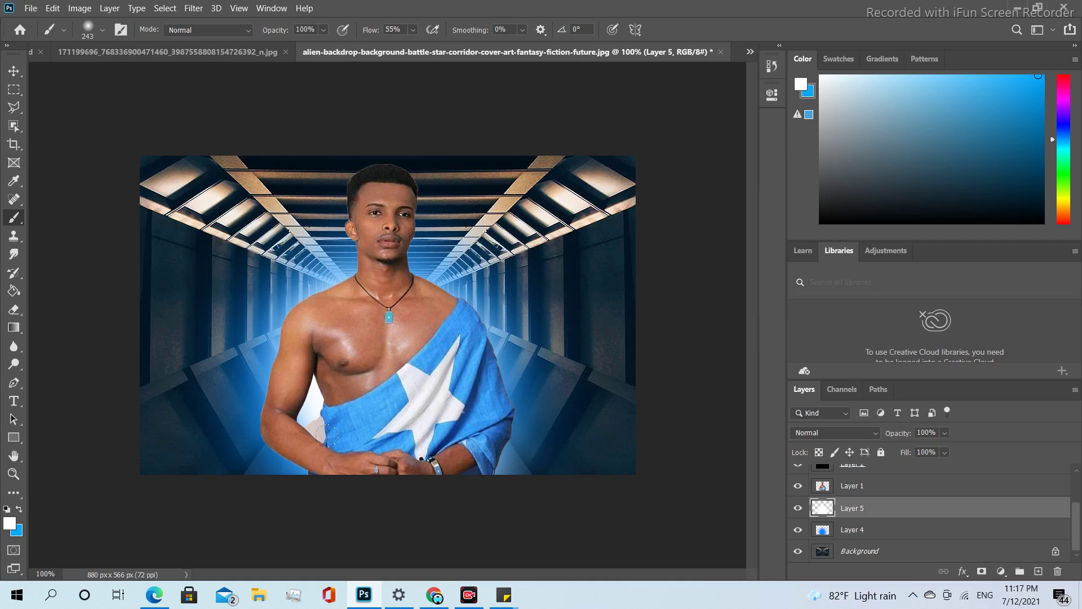
Select the clipped Layer 3 and set the Brush tool's size to 7 px.
{"action": "left_click", "coordinate": [14, 71]}
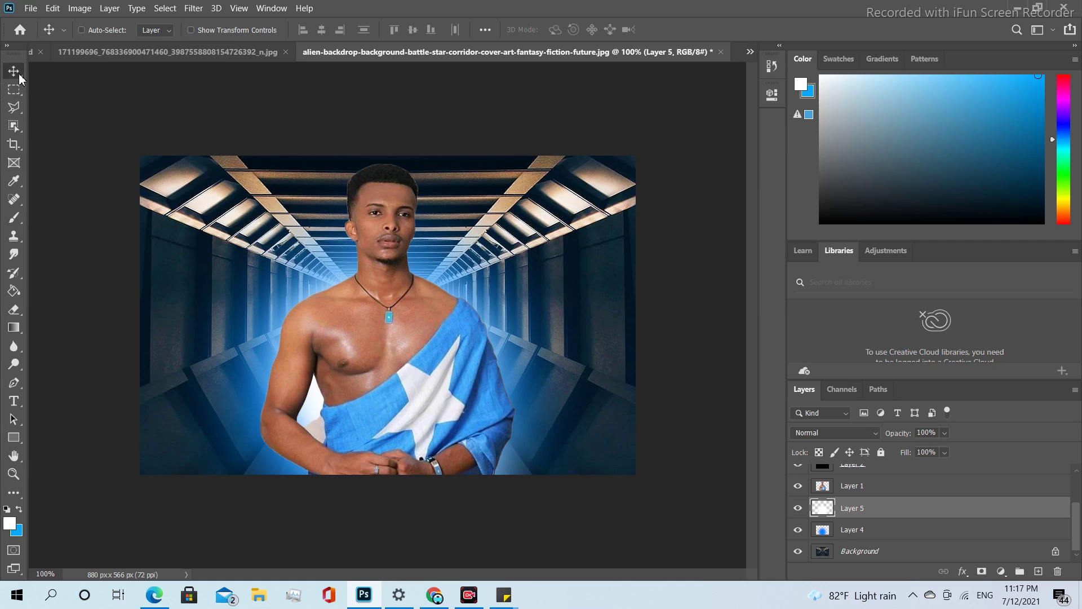
{"action": "left_click", "coordinate": [905, 498]}
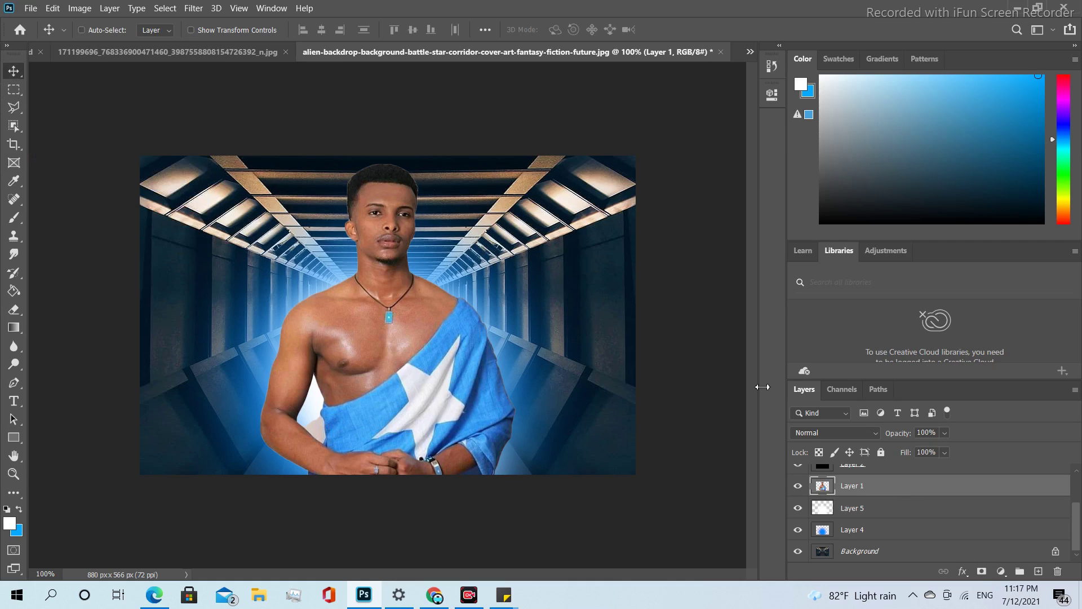
{"action": "left_click", "coordinate": [1077, 472]}
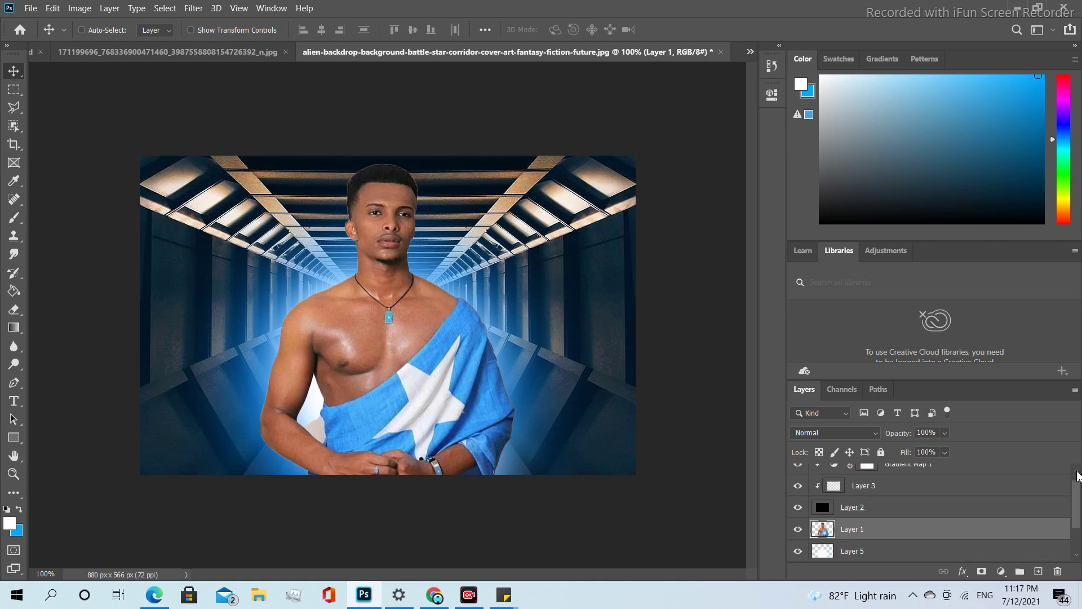
{"action": "left_click", "coordinate": [891, 490]}
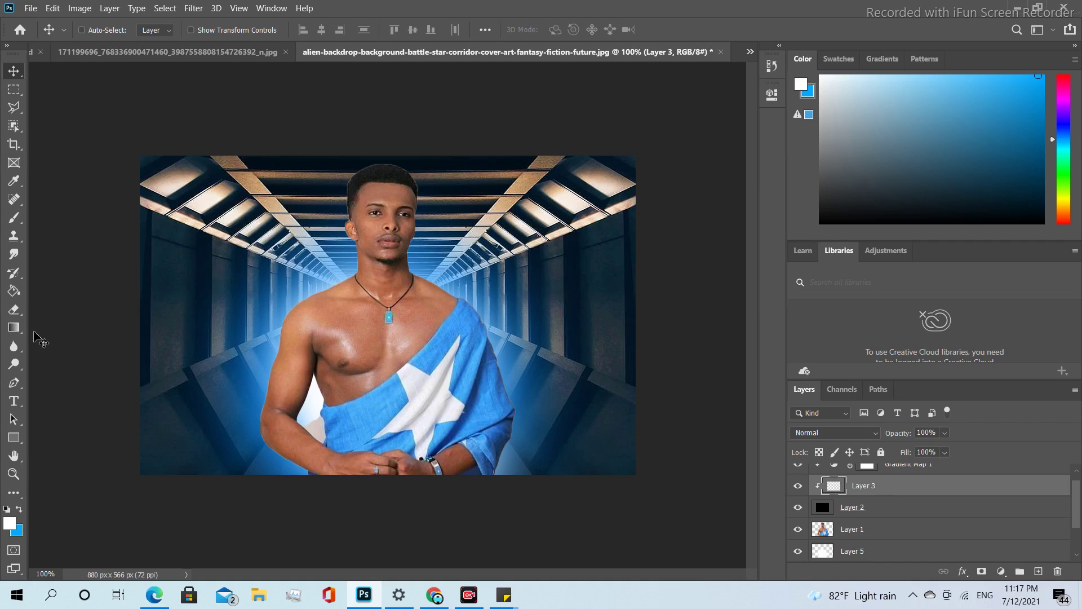
{"action": "left_click", "coordinate": [14, 218]}
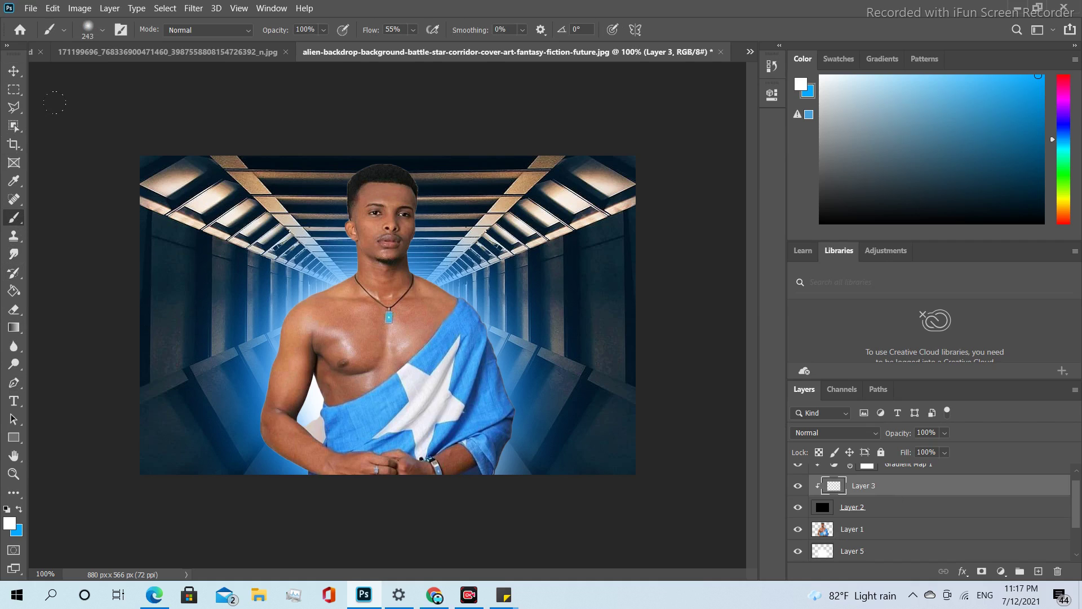
{"action": "left_click", "coordinate": [103, 31]}
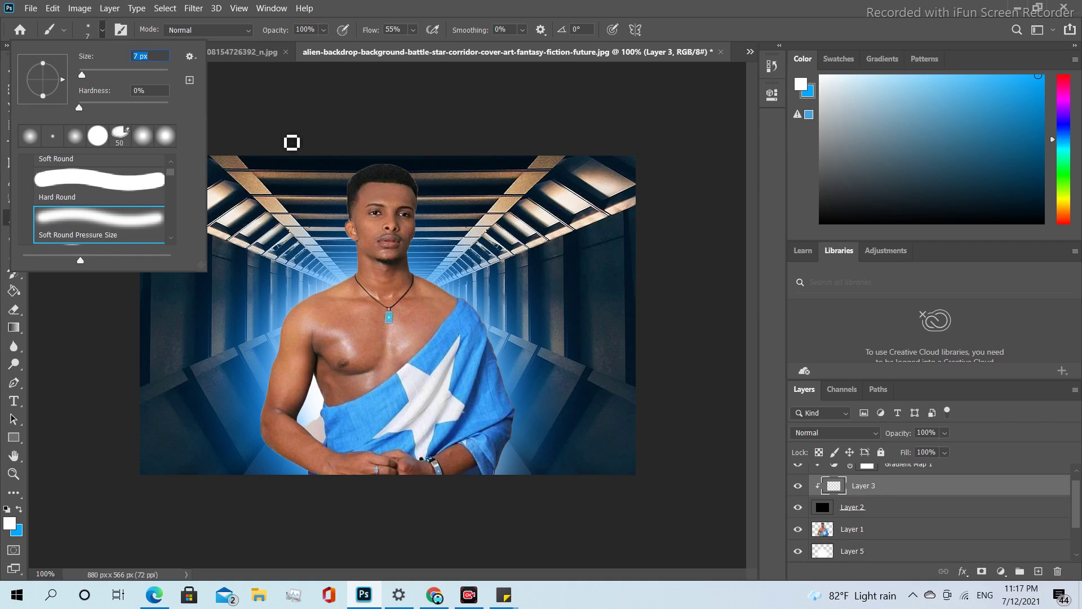
Paint a thin white rim-light stroke on Layer 3 along the outer edge of the man's bare forearm up to the elbow, undoing the uneven part.
{"action": "scroll", "coordinate": [380, 262], "scroll_direction": "up", "scroll_amount": 1}
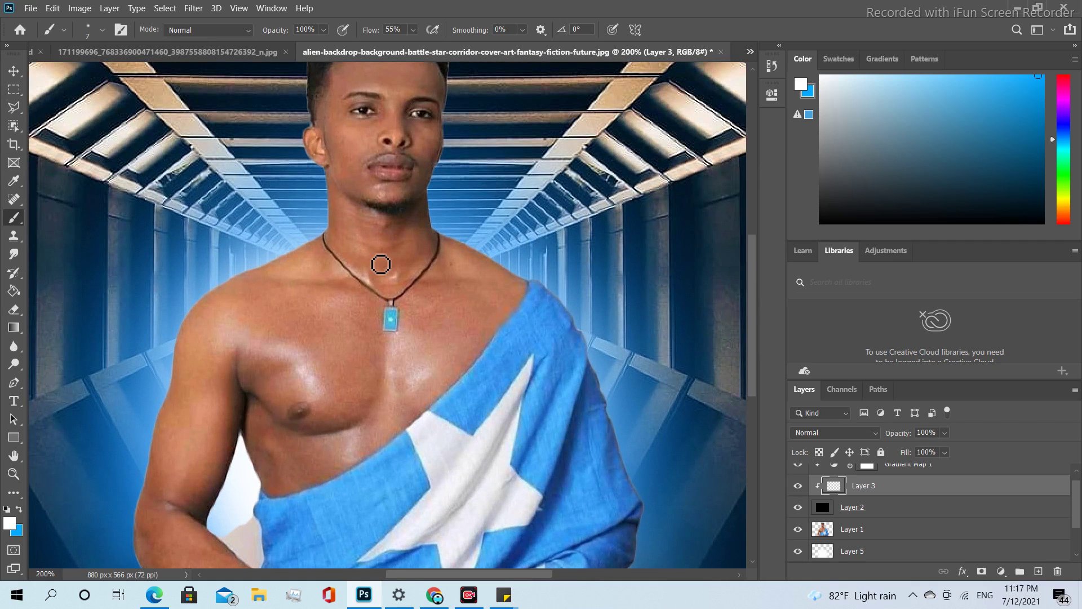
{"action": "left_click_drag", "start_coordinate": [749, 261], "coordinate": [749, 232]}
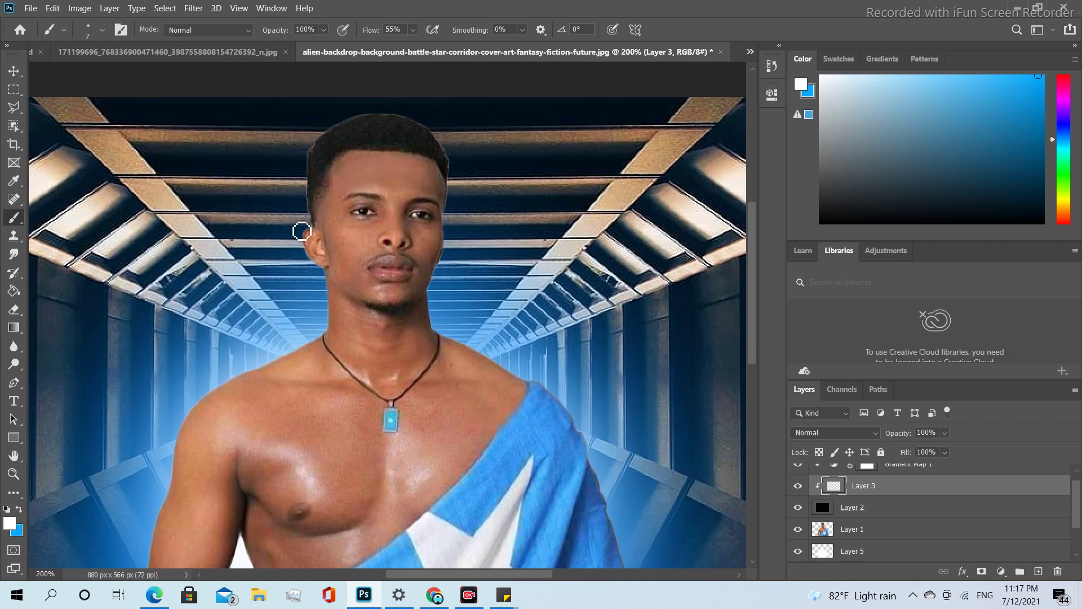
{"action": "left_click_drag", "start_coordinate": [752, 288], "coordinate": [753, 363]}
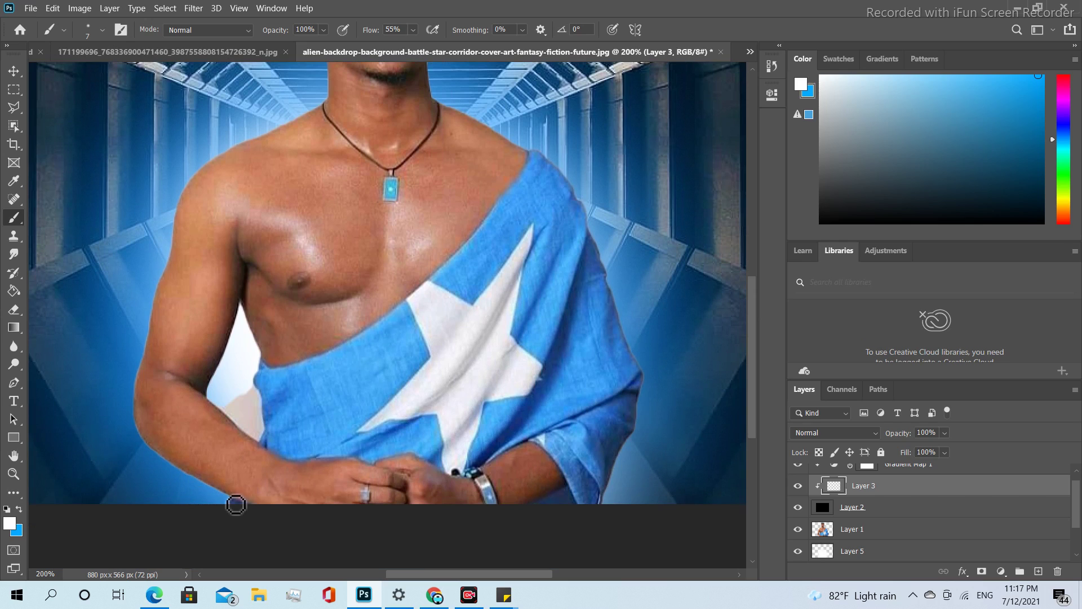
{"action": "mouse_move", "coordinate": [234, 505]}
{"action": "left_mouse_down"}
{"action": "mouse_move", "coordinate": [160, 458]}
{"action": "mouse_move", "coordinate": [138, 424]}
{"action": "left_mouse_up"}
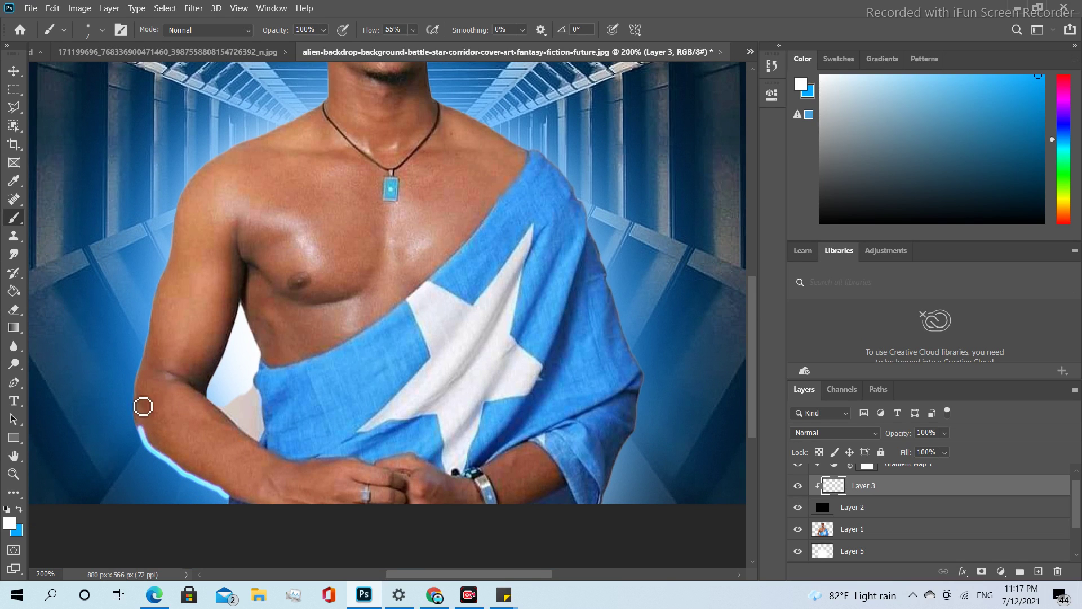
{"action": "left_click_drag", "start_coordinate": [141, 393], "coordinate": [140, 401]}
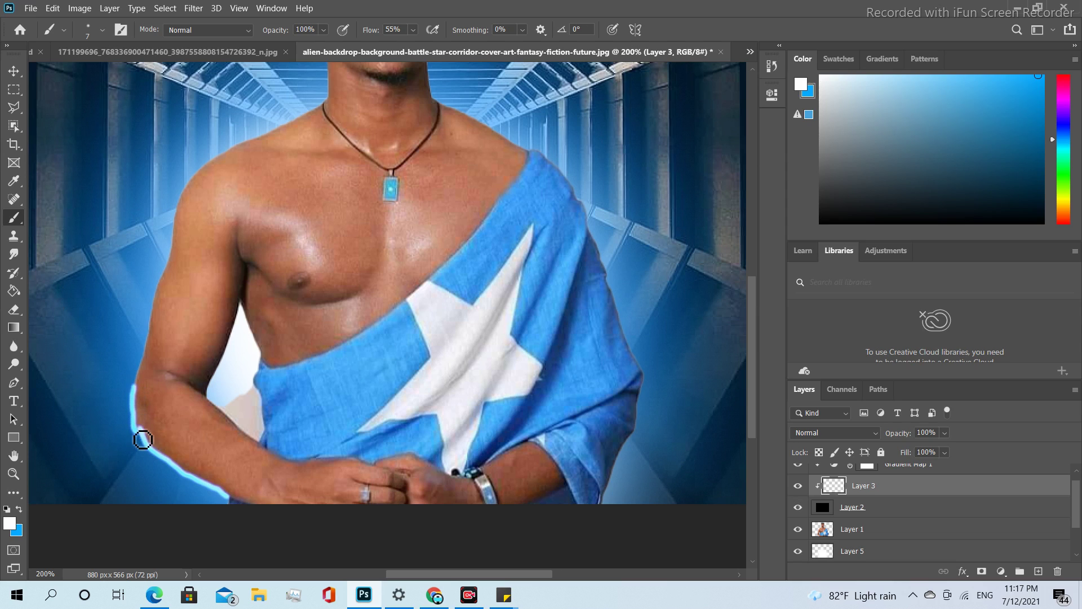
{"action": "key", "text": "ctrl+z"}
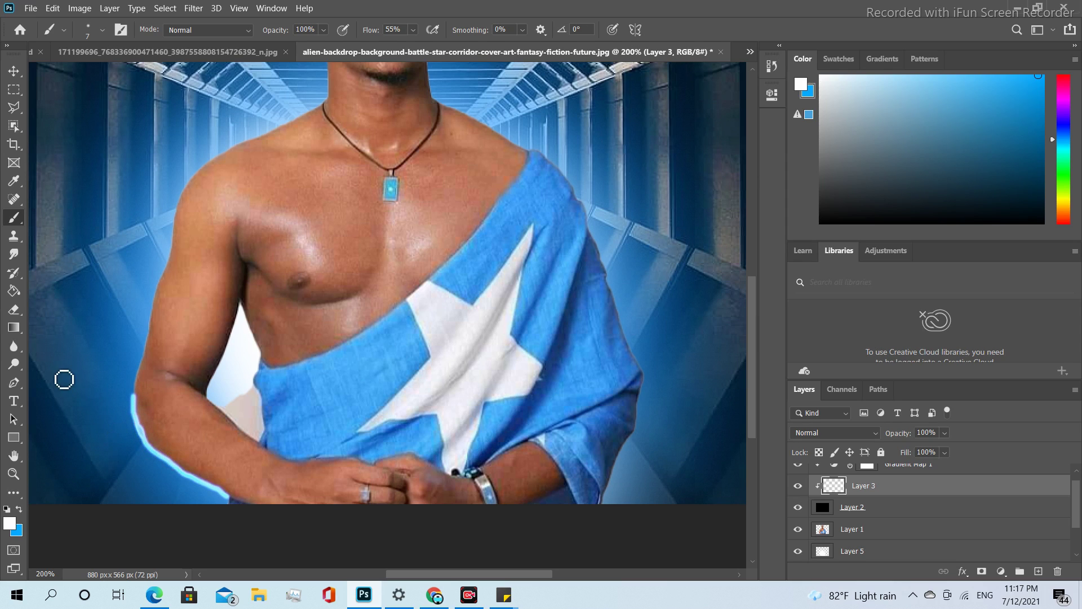
Smudge the rim-light stroke inward along the elbow and outer forearm with the Smudge tool.
{"action": "left_click", "coordinate": [14, 255]}
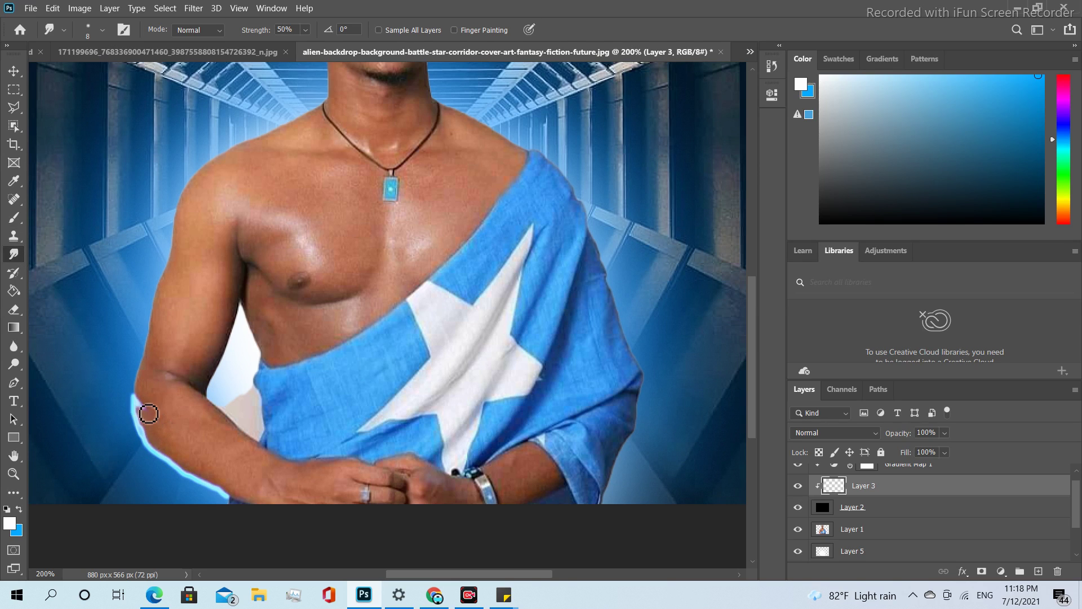
{"action": "mouse_move", "coordinate": [142, 416]}
{"action": "left_mouse_down"}
{"action": "mouse_move", "coordinate": [181, 437]}
{"action": "mouse_move", "coordinate": [87, 483]}
{"action": "mouse_move", "coordinate": [141, 452]}
{"action": "mouse_move", "coordinate": [150, 430]}
{"action": "left_mouse_up"}
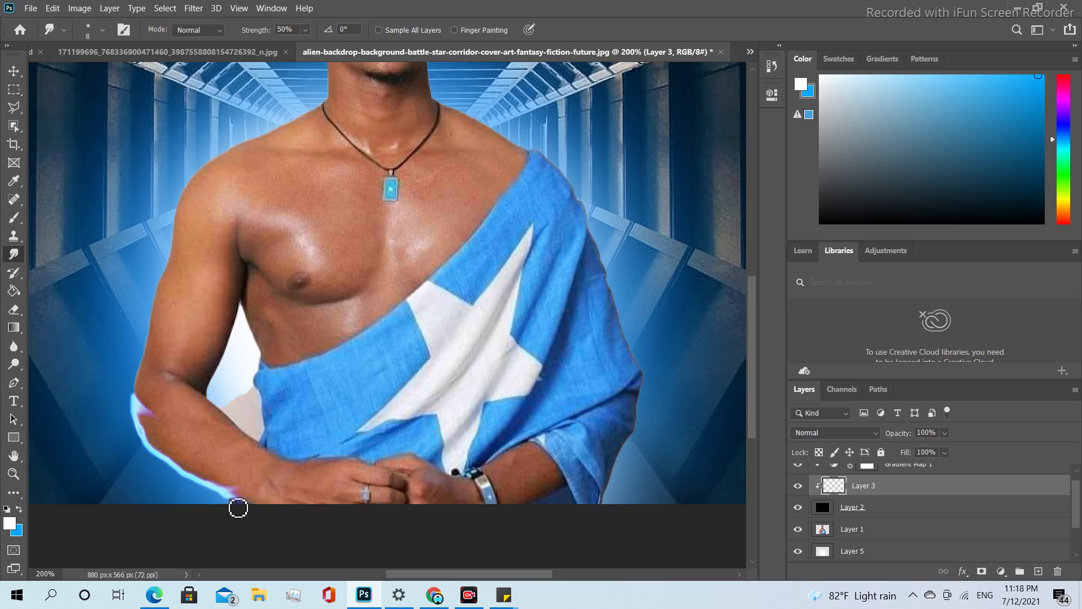
Finish smudging the forearm glow, and paint a white 7 px rim light on Layer 3 from the elbow up the outer arm to the shoulder.
{"action": "left_click_drag", "start_coordinate": [233, 509], "coordinate": [271, 514]}
{"action": "left_click", "coordinate": [17, 218]}
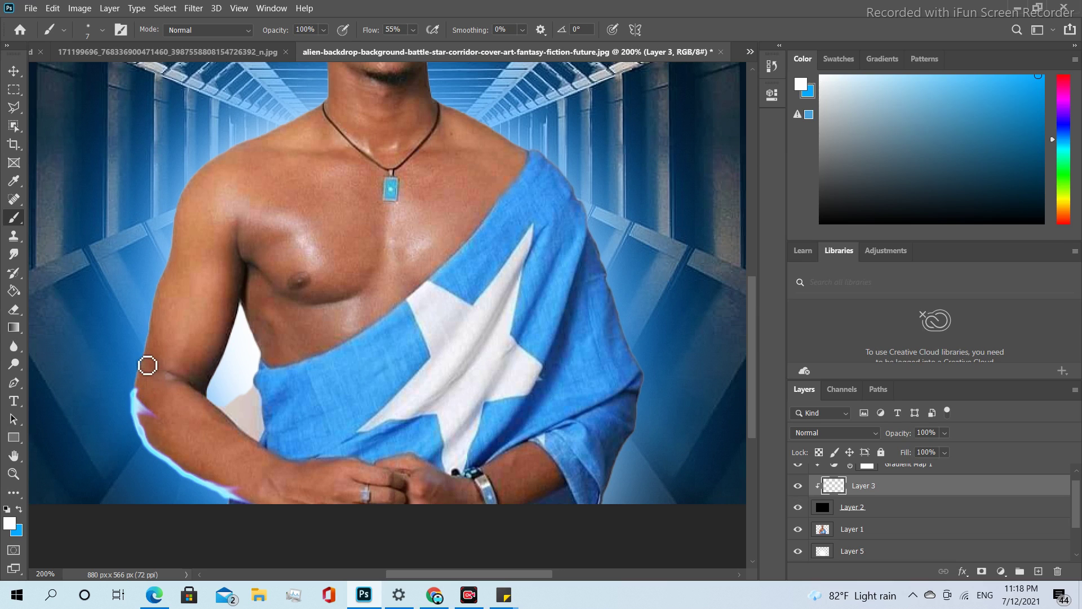
{"action": "left_click_drag", "start_coordinate": [146, 367], "coordinate": [142, 376]}
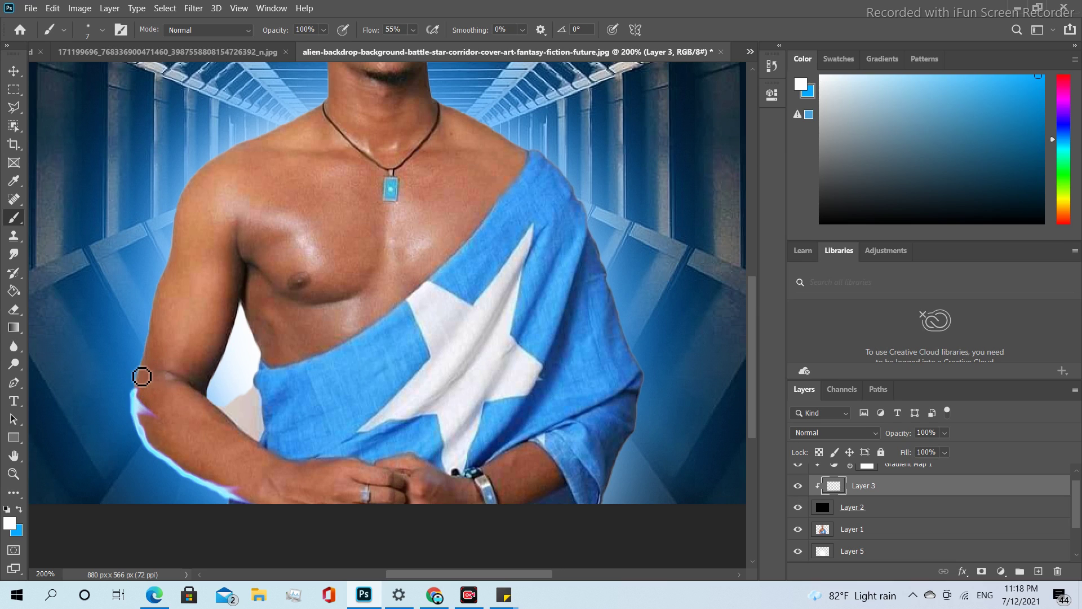
{"action": "left_click_drag", "start_coordinate": [147, 373], "coordinate": [140, 401]}
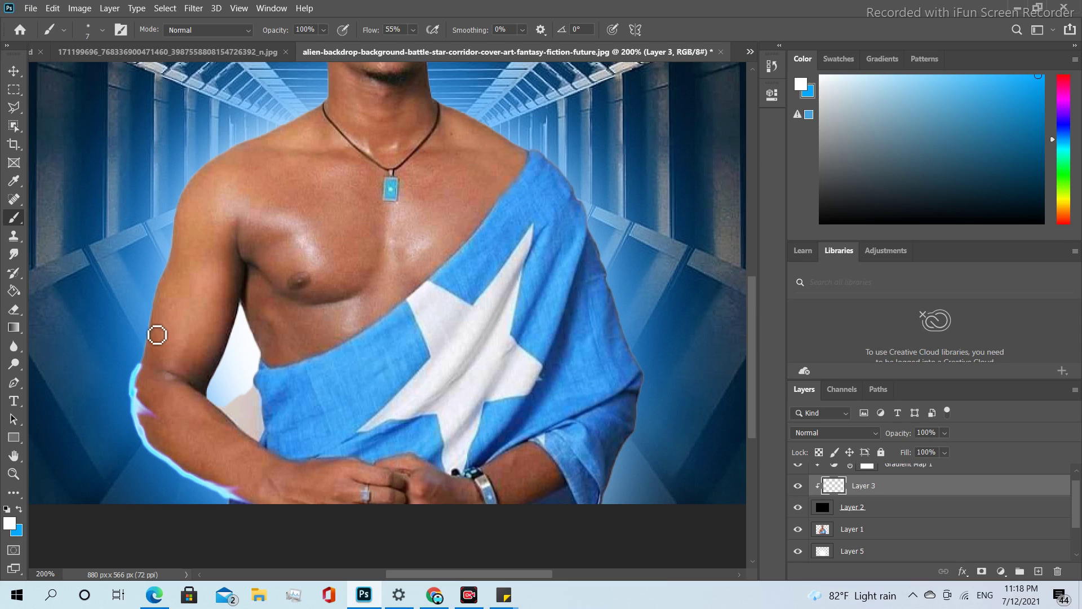
{"action": "left_click_drag", "start_coordinate": [152, 327], "coordinate": [143, 372]}
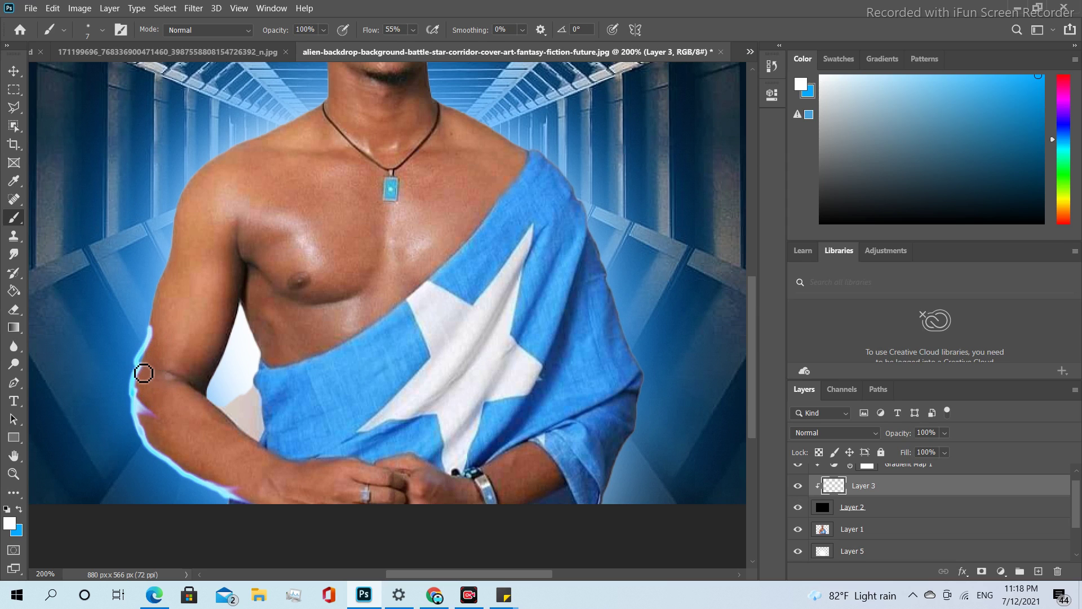
{"action": "key", "text": "ctrl+z"}
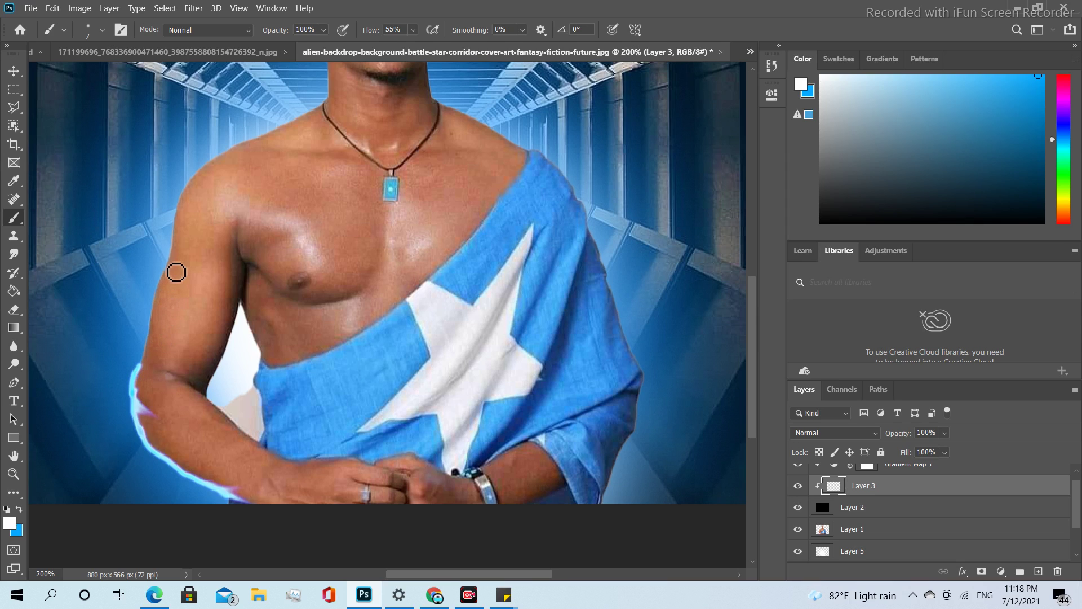
{"action": "left_click_drag", "start_coordinate": [175, 272], "coordinate": [143, 381]}
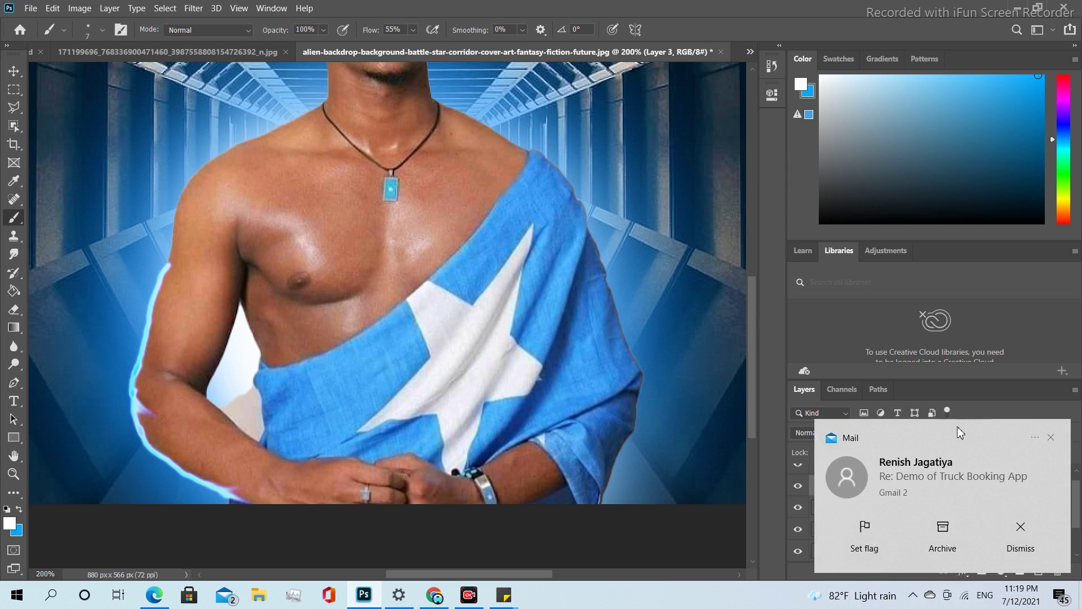
{"action": "left_click", "coordinate": [1051, 439]}
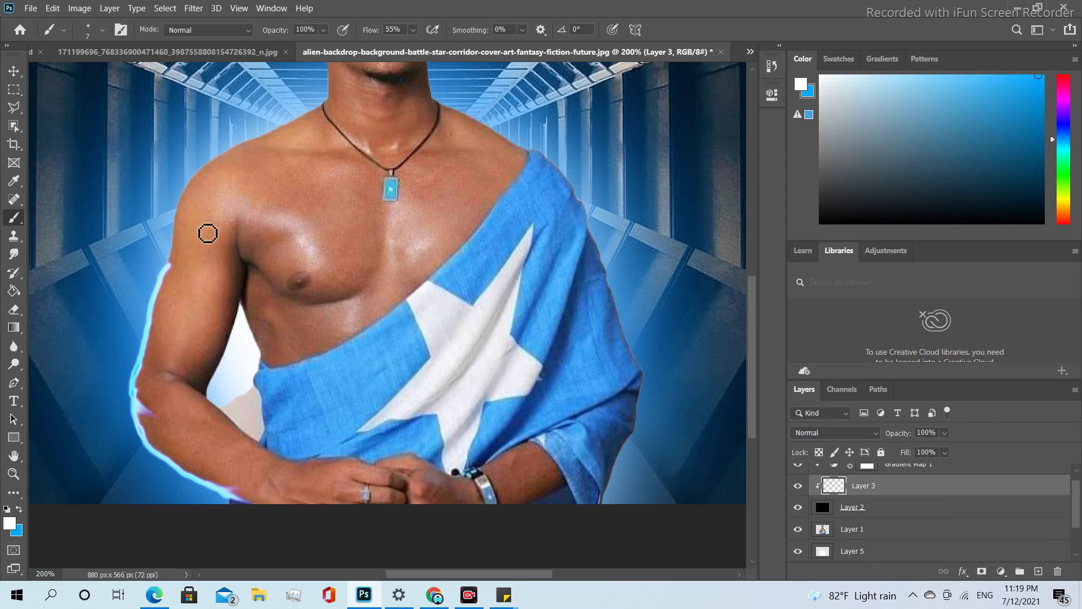
{"action": "mouse_move", "coordinate": [225, 163]}
{"action": "left_mouse_down"}
{"action": "mouse_move", "coordinate": [190, 198]}
{"action": "mouse_move", "coordinate": [174, 276]}
{"action": "left_mouse_up"}
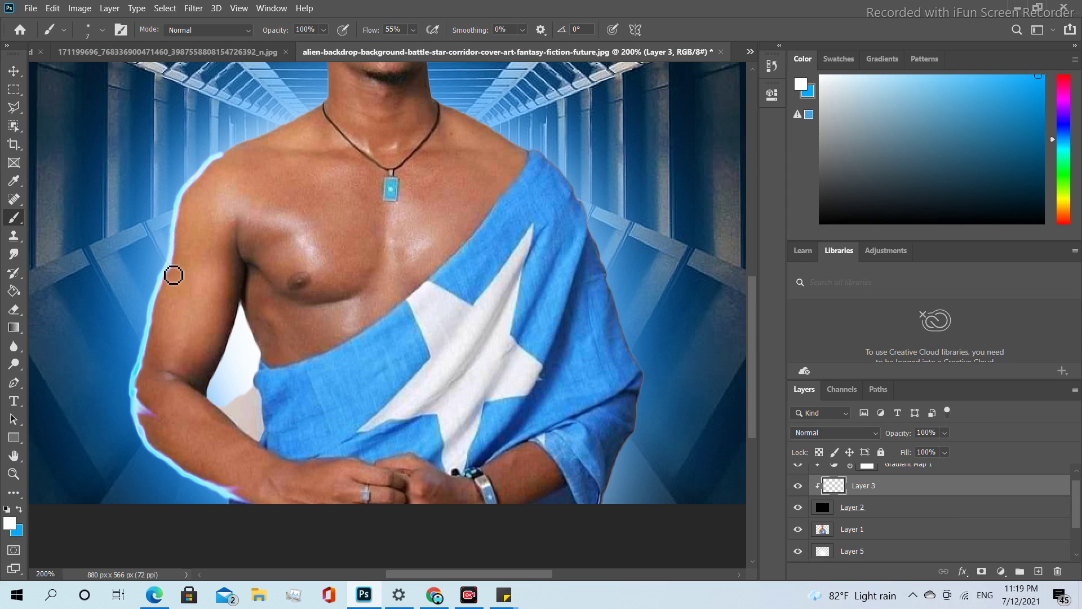
Smudge the arm's rim light inward at the elbow, along the upper arm and over the rounded shoulder with the Smudge tool.
{"action": "left_click", "coordinate": [14, 253]}
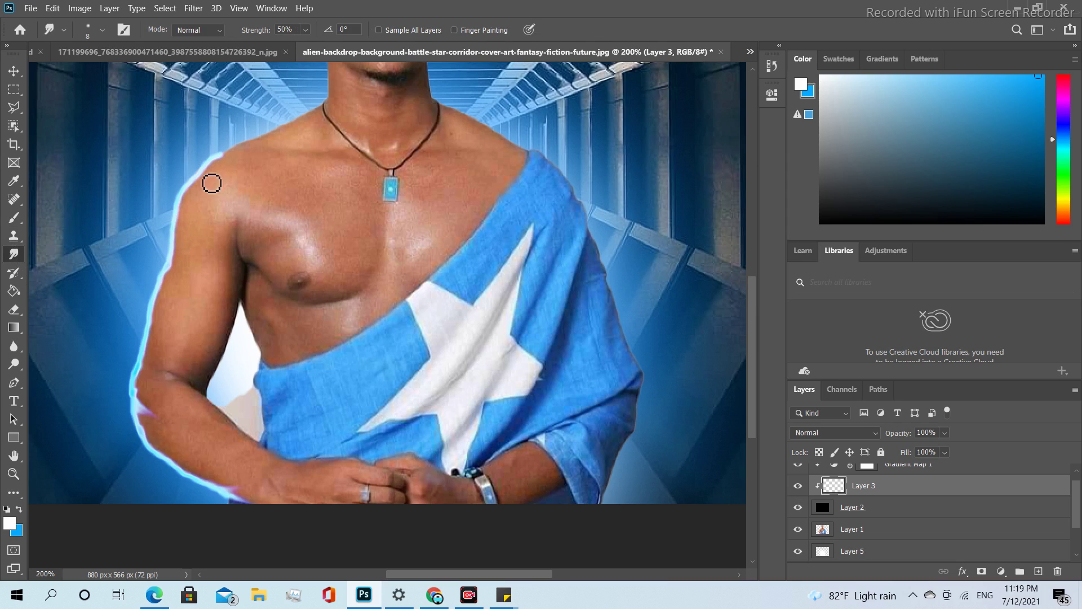
{"action": "left_click_drag", "start_coordinate": [173, 270], "coordinate": [227, 242]}
{"action": "mouse_move", "coordinate": [142, 373]}
{"action": "left_mouse_down"}
{"action": "mouse_move", "coordinate": [214, 373]}
{"action": "mouse_move", "coordinate": [154, 372]}
{"action": "mouse_move", "coordinate": [206, 382]}
{"action": "mouse_move", "coordinate": [188, 382]}
{"action": "mouse_move", "coordinate": [164, 369]}
{"action": "mouse_move", "coordinate": [191, 376]}
{"action": "mouse_move", "coordinate": [162, 396]}
{"action": "mouse_move", "coordinate": [147, 379]}
{"action": "left_mouse_up"}
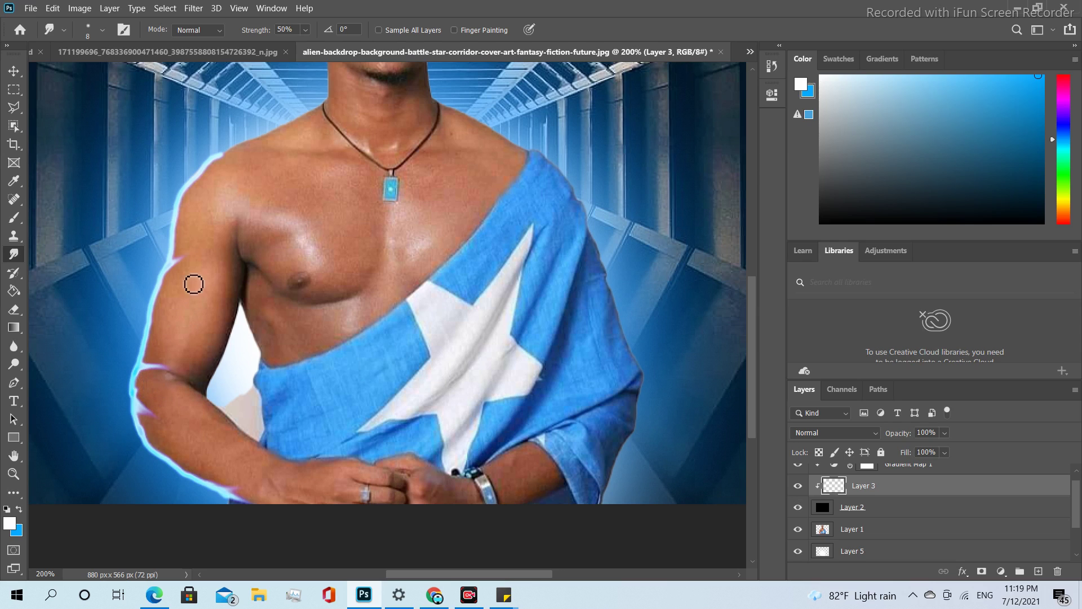
{"action": "mouse_move", "coordinate": [184, 261]}
{"action": "left_mouse_down"}
{"action": "mouse_move", "coordinate": [166, 290]}
{"action": "mouse_move", "coordinate": [216, 252]}
{"action": "mouse_move", "coordinate": [167, 292]}
{"action": "mouse_move", "coordinate": [213, 268]}
{"action": "mouse_move", "coordinate": [180, 268]}
{"action": "mouse_move", "coordinate": [175, 276]}
{"action": "mouse_move", "coordinate": [224, 250]}
{"action": "mouse_move", "coordinate": [206, 247]}
{"action": "mouse_move", "coordinate": [195, 215]}
{"action": "mouse_move", "coordinate": [183, 226]}
{"action": "mouse_move", "coordinate": [194, 195]}
{"action": "mouse_move", "coordinate": [248, 173]}
{"action": "mouse_move", "coordinate": [199, 193]}
{"action": "mouse_move", "coordinate": [250, 189]}
{"action": "mouse_move", "coordinate": [204, 182]}
{"action": "mouse_move", "coordinate": [250, 181]}
{"action": "mouse_move", "coordinate": [203, 185]}
{"action": "mouse_move", "coordinate": [242, 184]}
{"action": "mouse_move", "coordinate": [212, 180]}
{"action": "mouse_move", "coordinate": [256, 195]}
{"action": "mouse_move", "coordinate": [212, 169]}
{"action": "mouse_move", "coordinate": [237, 176]}
{"action": "mouse_move", "coordinate": [200, 191]}
{"action": "mouse_move", "coordinate": [251, 191]}
{"action": "mouse_move", "coordinate": [208, 186]}
{"action": "mouse_move", "coordinate": [244, 196]}
{"action": "mouse_move", "coordinate": [190, 206]}
{"action": "mouse_move", "coordinate": [238, 181]}
{"action": "mouse_move", "coordinate": [194, 201]}
{"action": "mouse_move", "coordinate": [291, 179]}
{"action": "left_mouse_up"}
{"action": "key", "text": "h"}
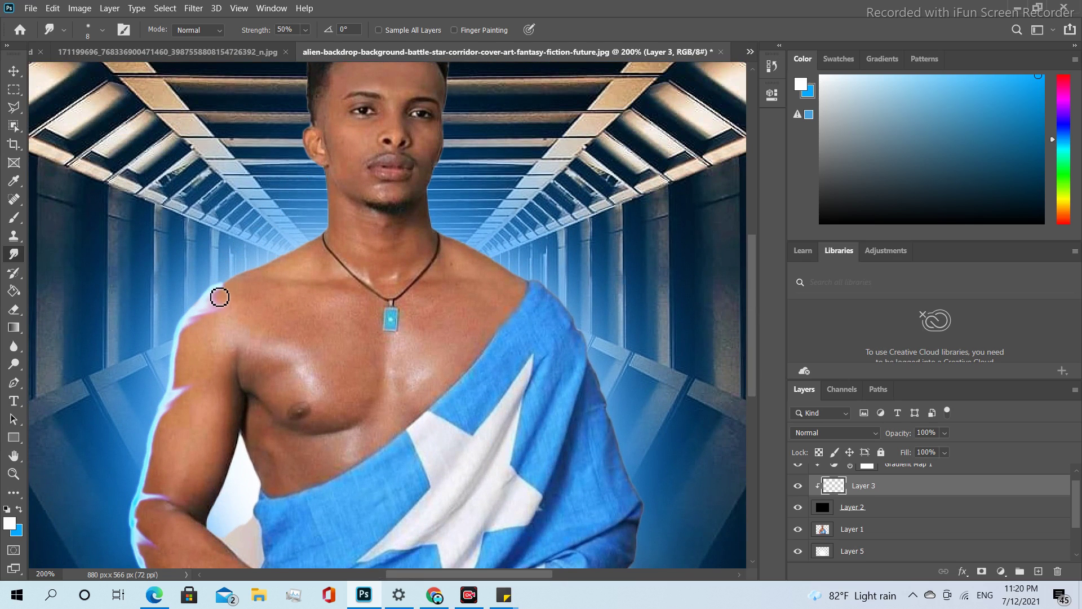
{"action": "mouse_move", "coordinate": [221, 300]}
{"action": "left_mouse_down"}
{"action": "mouse_move", "coordinate": [257, 301]}
{"action": "mouse_move", "coordinate": [209, 307]}
{"action": "mouse_move", "coordinate": [250, 302]}
{"action": "mouse_move", "coordinate": [227, 304]}
{"action": "left_mouse_up"}
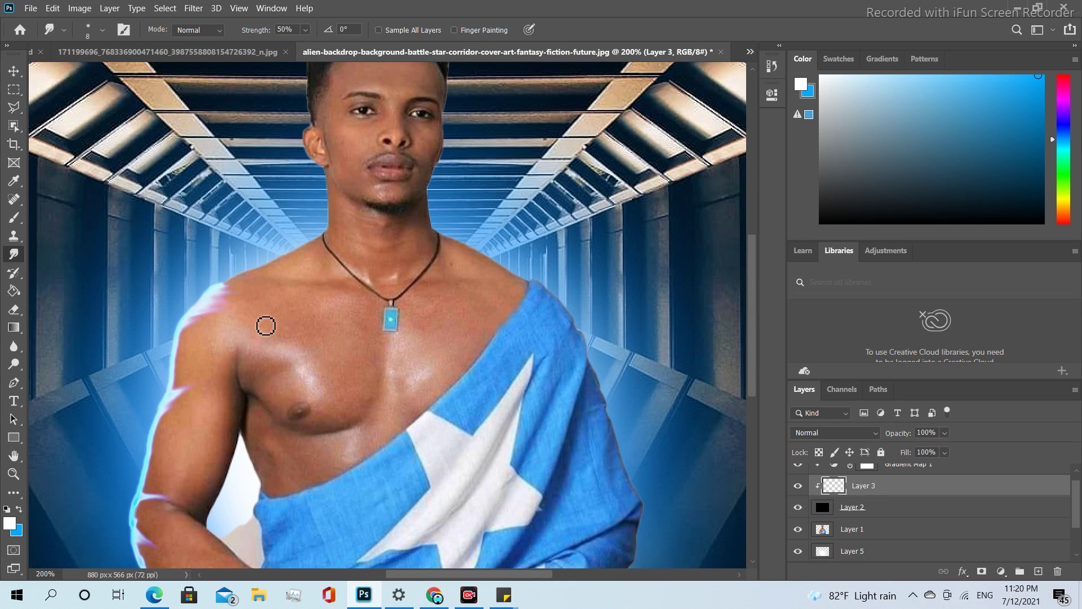
Paint the white rim light along the top of the bare shoulder and up the adjoining side of the neck with the Brush.
{"action": "left_click", "coordinate": [18, 221]}
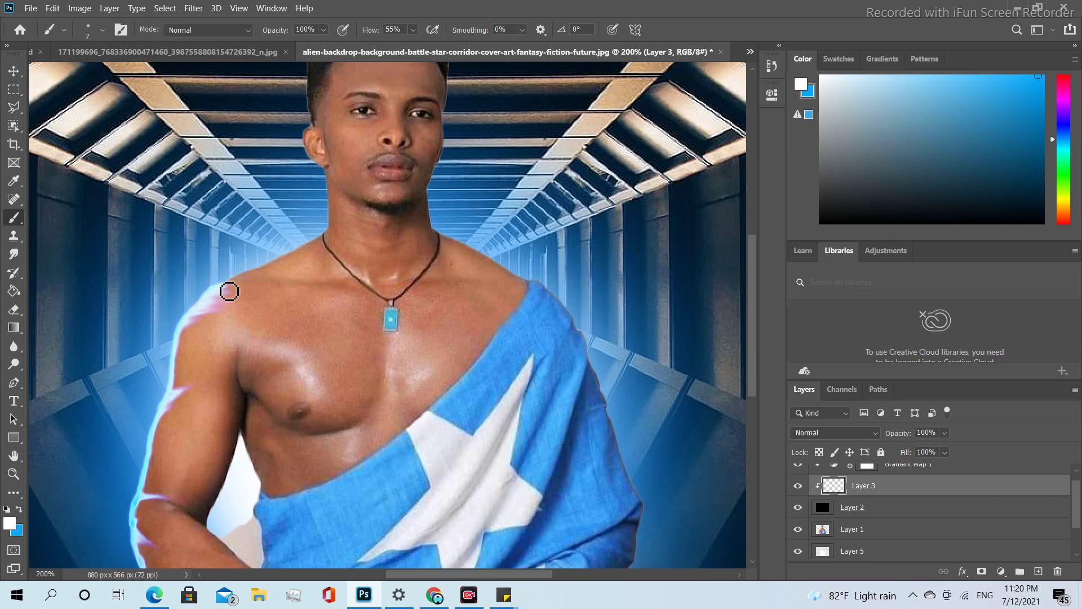
{"action": "left_click_drag", "start_coordinate": [229, 292], "coordinate": [333, 238]}
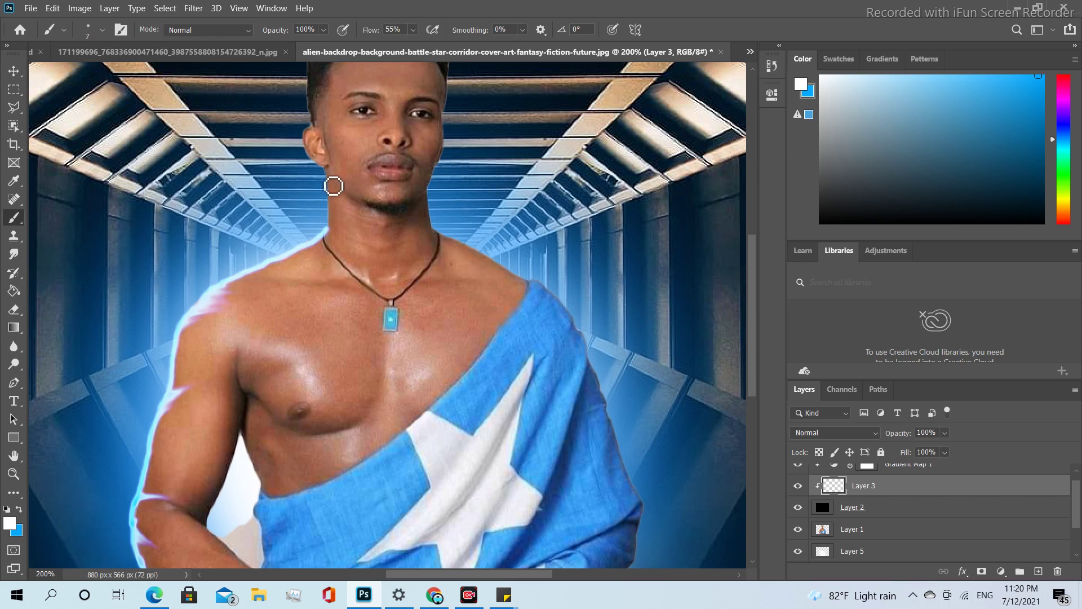
{"action": "left_click_drag", "start_coordinate": [332, 186], "coordinate": [335, 232]}
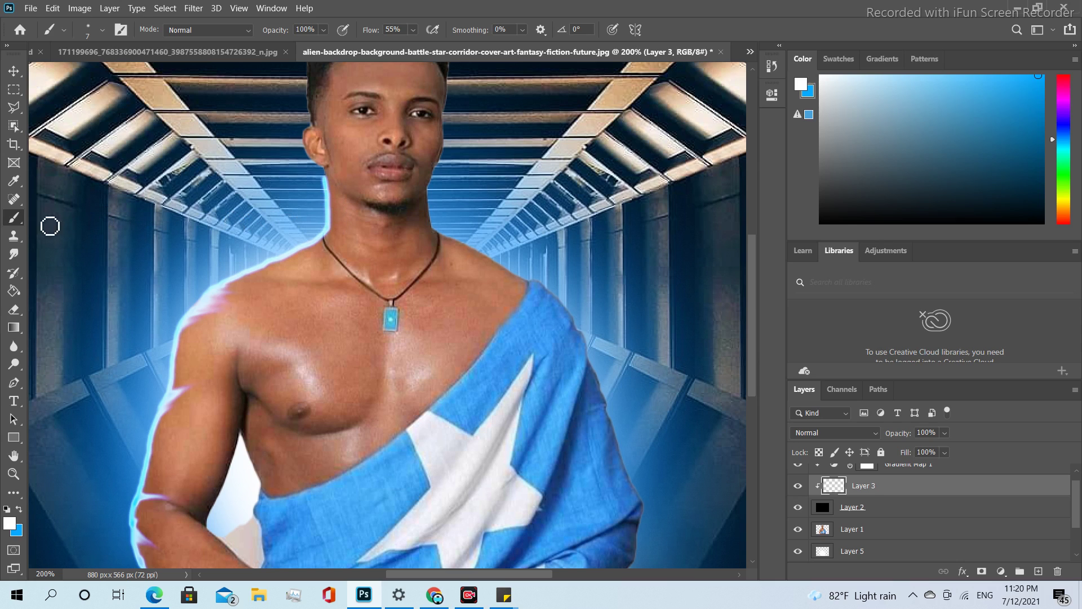
Smudge the neck's rim light inward beneath the jaw toward the chin.
{"action": "left_click", "coordinate": [14, 254]}
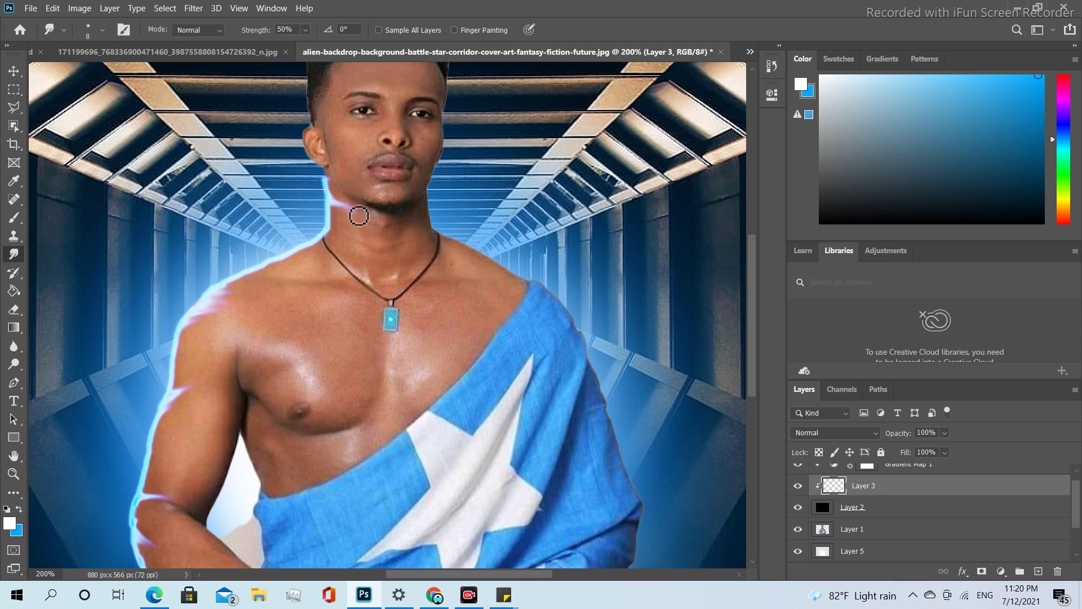
{"action": "left_click_drag", "start_coordinate": [341, 212], "coordinate": [387, 225]}
{"action": "left_click_drag", "start_coordinate": [335, 187], "coordinate": [381, 220]}
Paint the white rim light from the jaw around the ear and up the same side of the head to the hair.
{"action": "left_click", "coordinate": [13, 218]}
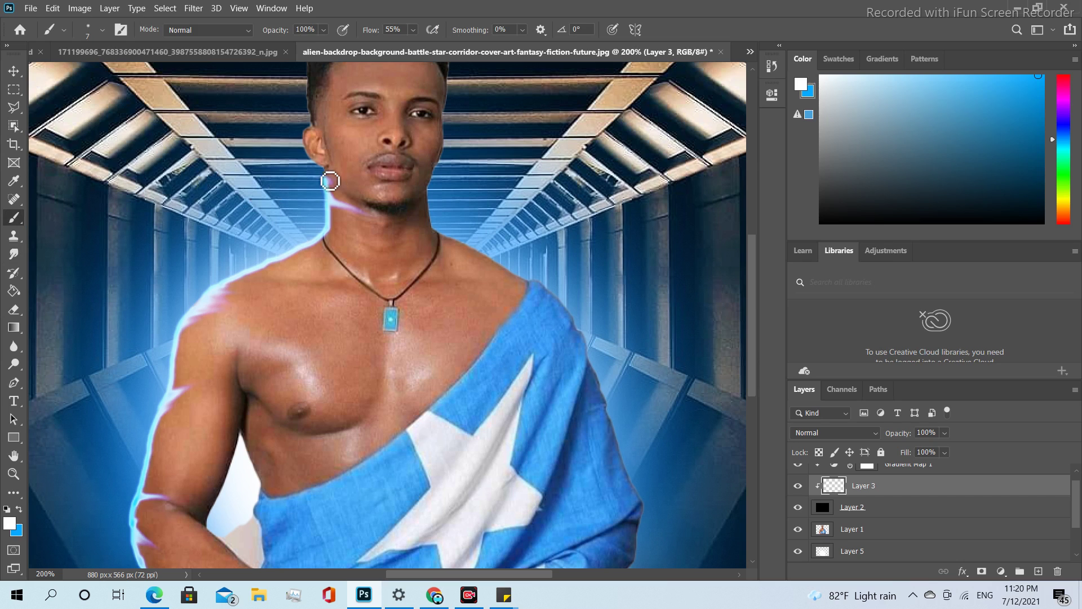
{"action": "mouse_move", "coordinate": [331, 179]}
{"action": "left_mouse_down"}
{"action": "mouse_move", "coordinate": [341, 212]}
{"action": "mouse_move", "coordinate": [311, 143]}
{"action": "mouse_move", "coordinate": [317, 120]}
{"action": "left_mouse_up"}
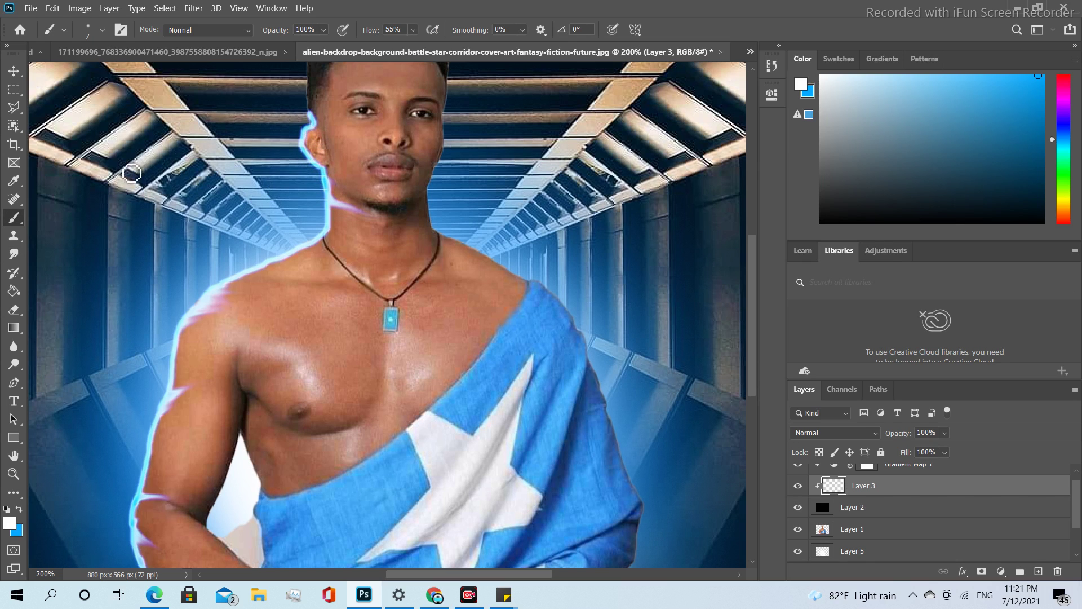
{"action": "left_click", "coordinate": [14, 309]}
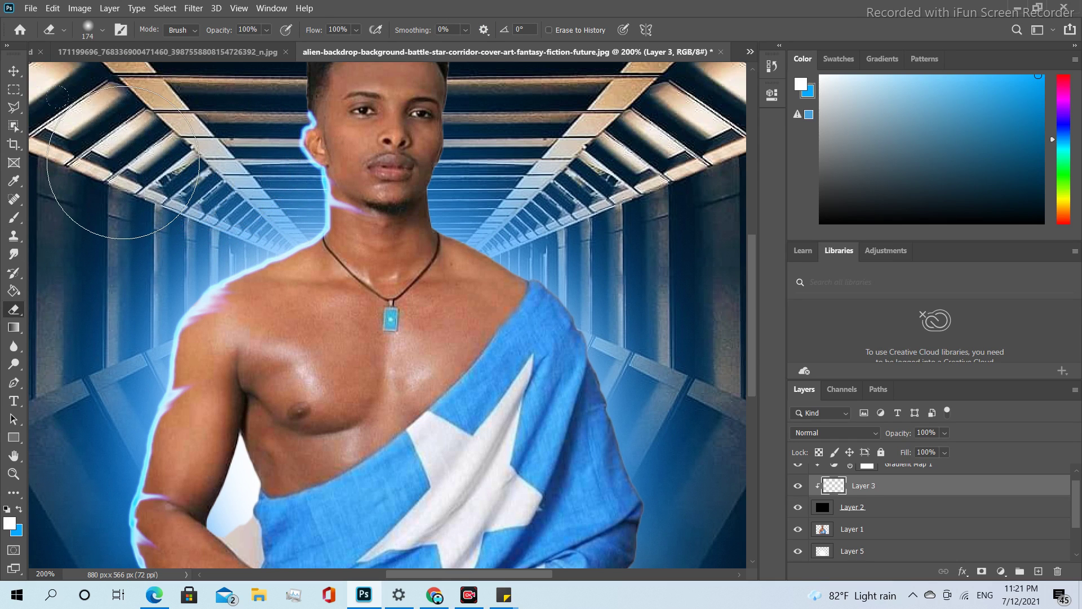
{"action": "left_click", "coordinate": [14, 217]}
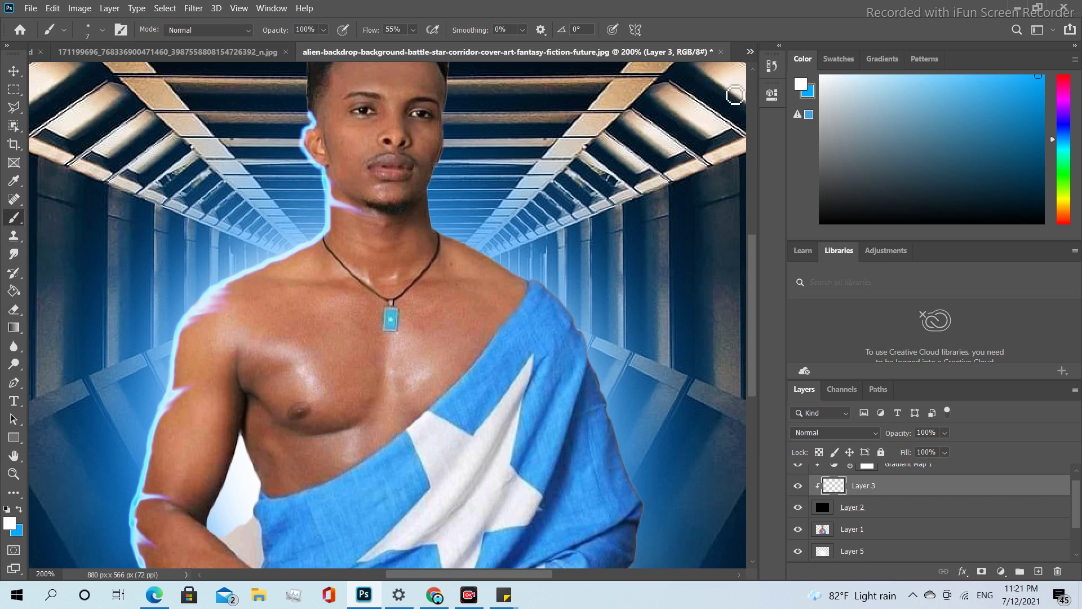
{"action": "left_click", "coordinate": [753, 69]}
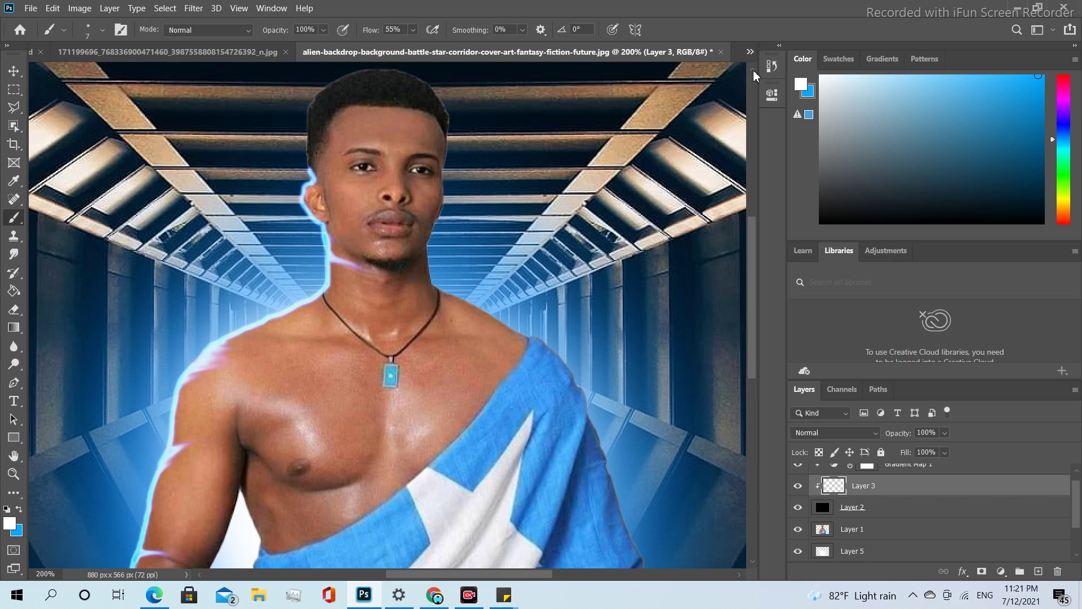
{"action": "left_click_drag", "start_coordinate": [315, 125], "coordinate": [316, 179]}
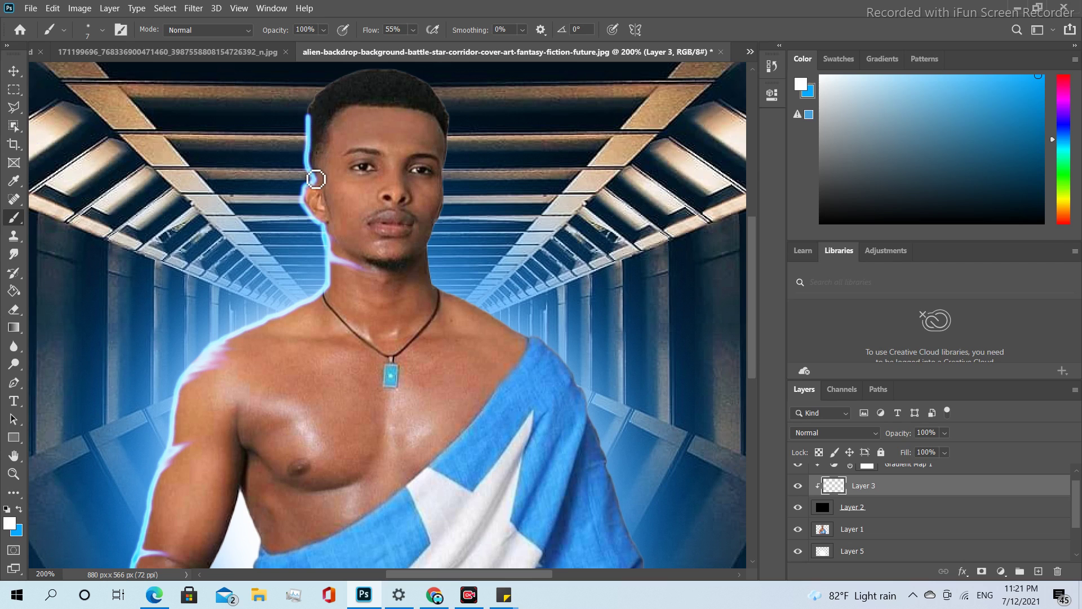
Smudge the rim light inward at the temple and jaw, and touch up the edge beside the hair with a 6 px Eraser.
{"action": "left_click", "coordinate": [14, 255]}
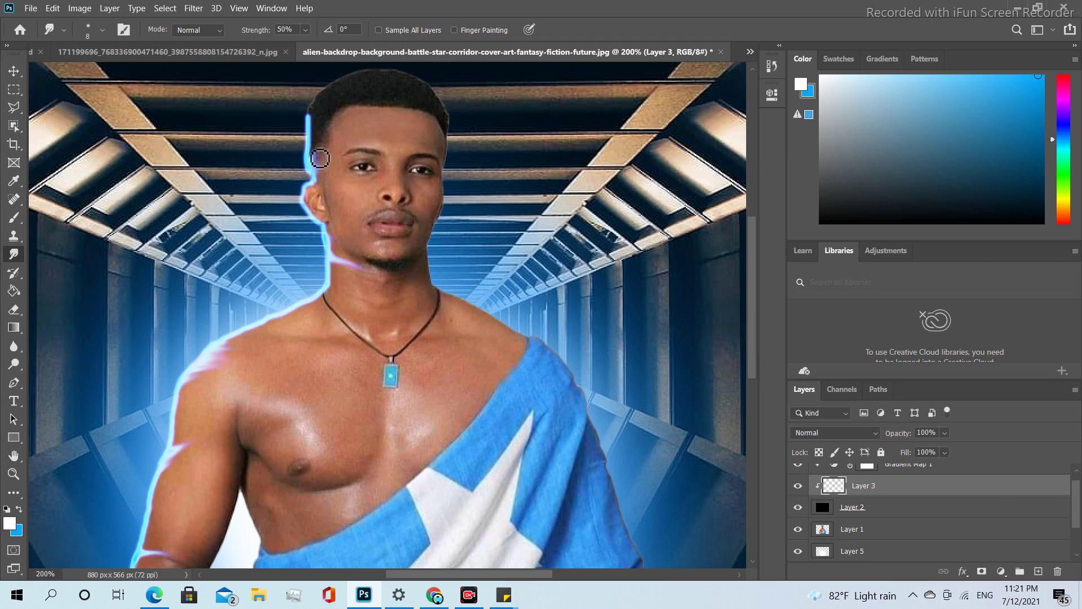
{"action": "left_click", "coordinate": [14, 310]}
{"action": "left_click", "coordinate": [100, 32]}
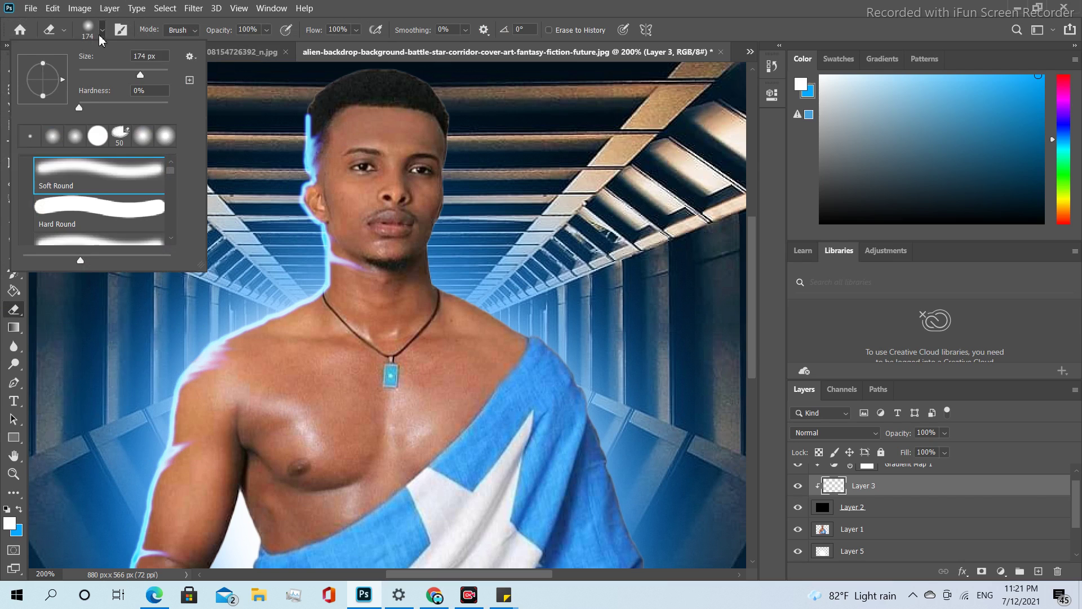
{"action": "left_click_drag", "start_coordinate": [90, 75], "coordinate": [83, 76]}
{"action": "left_click", "coordinate": [306, 141]}
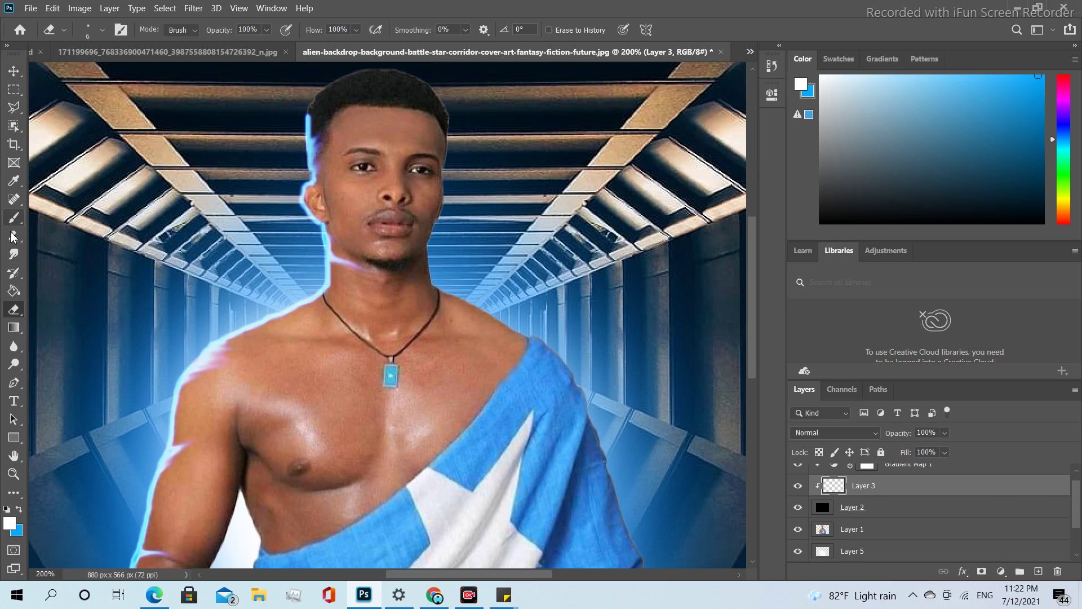
{"action": "left_click", "coordinate": [13, 254]}
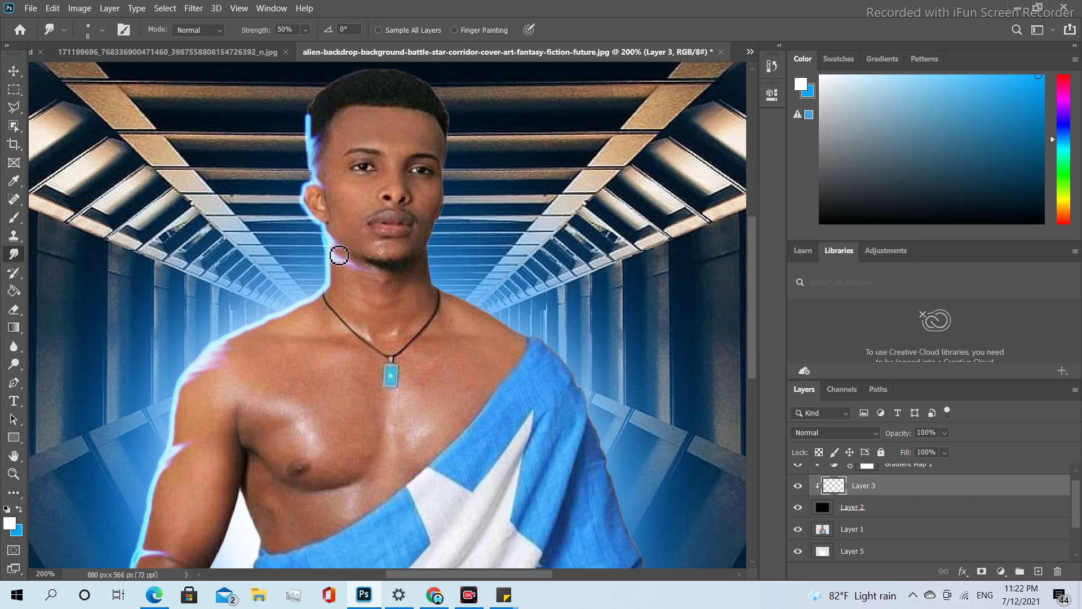
{"action": "mouse_move", "coordinate": [338, 254]}
{"action": "left_mouse_down"}
{"action": "mouse_move", "coordinate": [376, 276]}
{"action": "mouse_move", "coordinate": [339, 255]}
{"action": "mouse_move", "coordinate": [377, 276]}
{"action": "mouse_move", "coordinate": [345, 260]}
{"action": "left_mouse_up"}
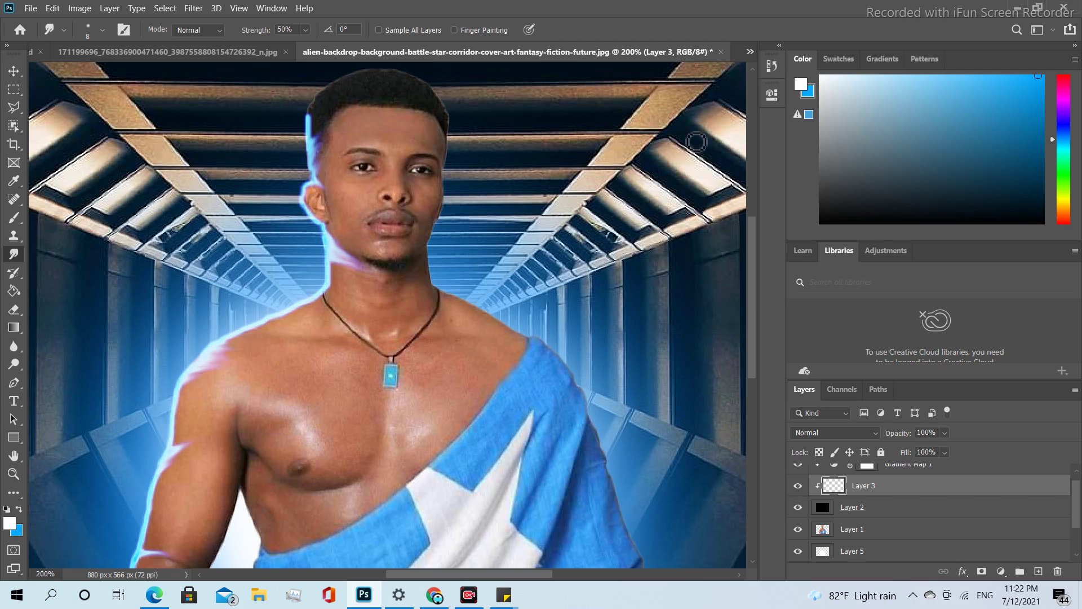
Paint the rim light over the hair and down the other side of the face and neck, and smudge the bare shoulder's glow inward.
{"action": "left_click", "coordinate": [17, 221]}
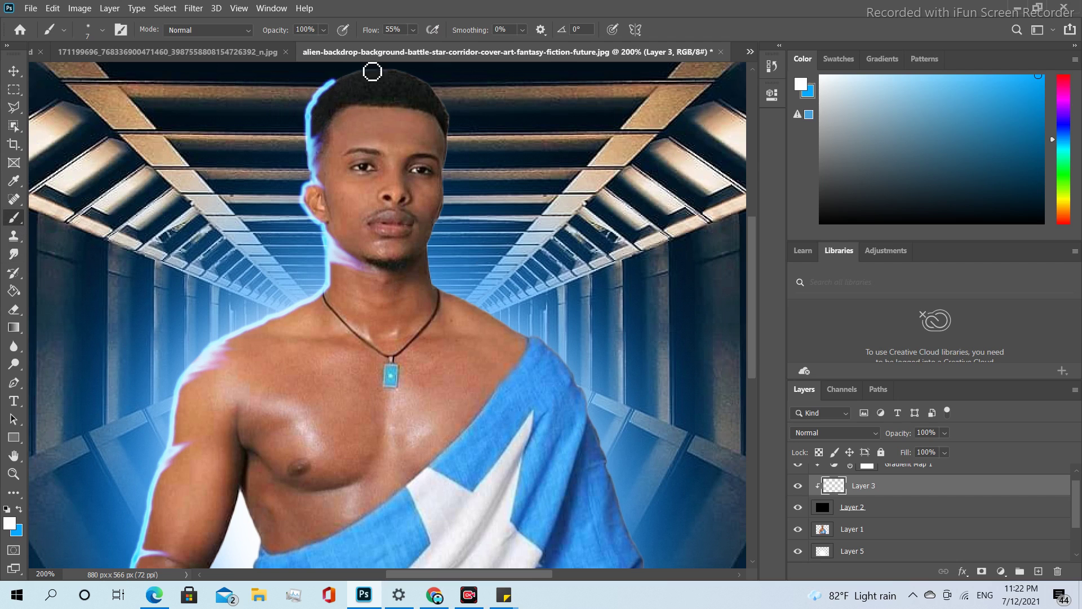
{"action": "left_click", "coordinate": [751, 70]}
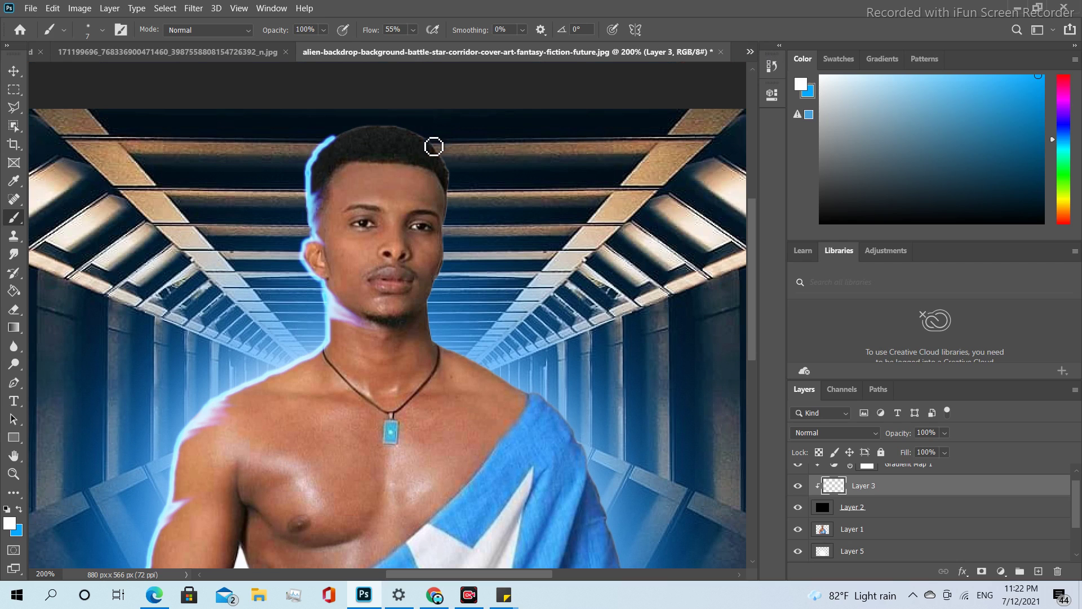
{"action": "left_click_drag", "start_coordinate": [418, 145], "coordinate": [404, 142]}
{"action": "key", "text": "ctrl+z"}
{"action": "mouse_move", "coordinate": [348, 141]}
{"action": "left_mouse_down"}
{"action": "mouse_move", "coordinate": [436, 148]}
{"action": "mouse_move", "coordinate": [458, 184]}
{"action": "mouse_move", "coordinate": [439, 349]}
{"action": "left_mouse_up"}
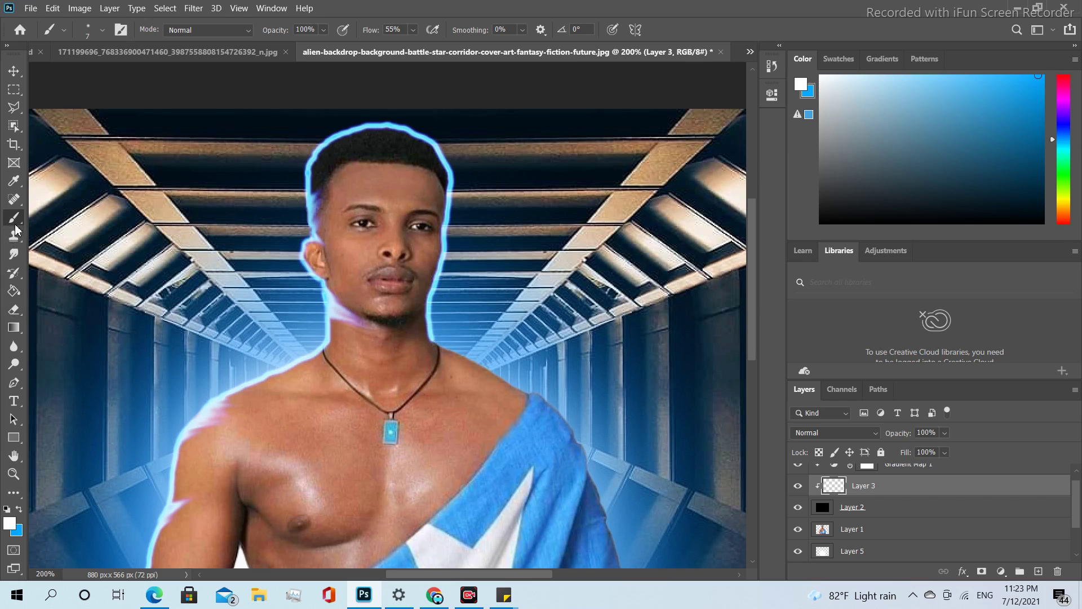
{"action": "left_click", "coordinate": [15, 254]}
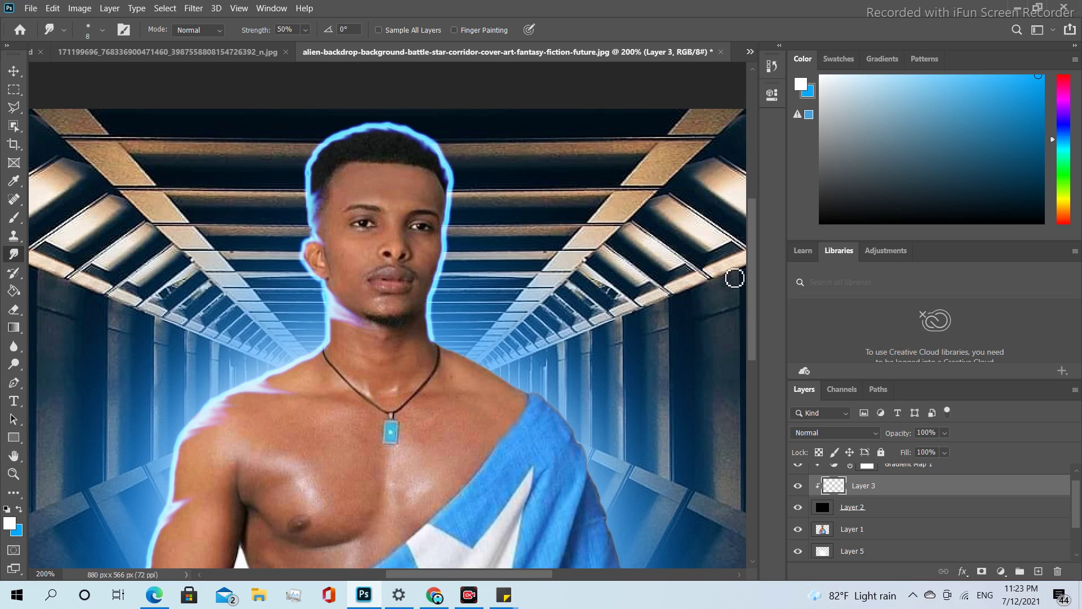
Paint the rim light from the neck along the opposite shoulder to the blue cloth, redoing the first stroke, and select the Smudge tool.
{"action": "left_click_drag", "start_coordinate": [749, 220], "coordinate": [756, 242]}
{"action": "left_click", "coordinate": [13, 217]}
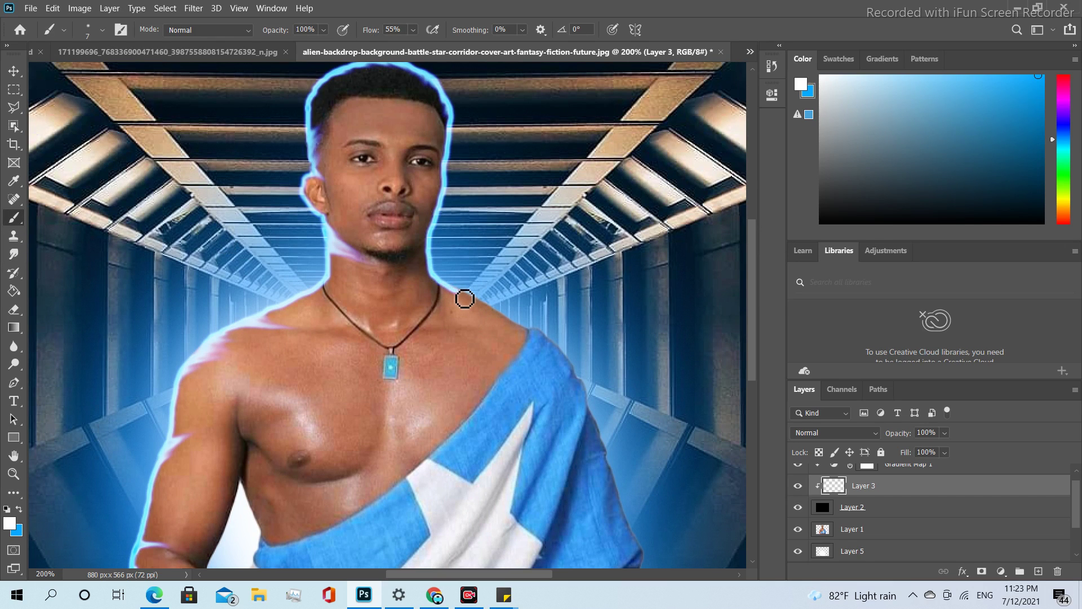
{"action": "left_click_drag", "start_coordinate": [460, 294], "coordinate": [518, 321]}
{"action": "key", "text": "ctrl+z"}
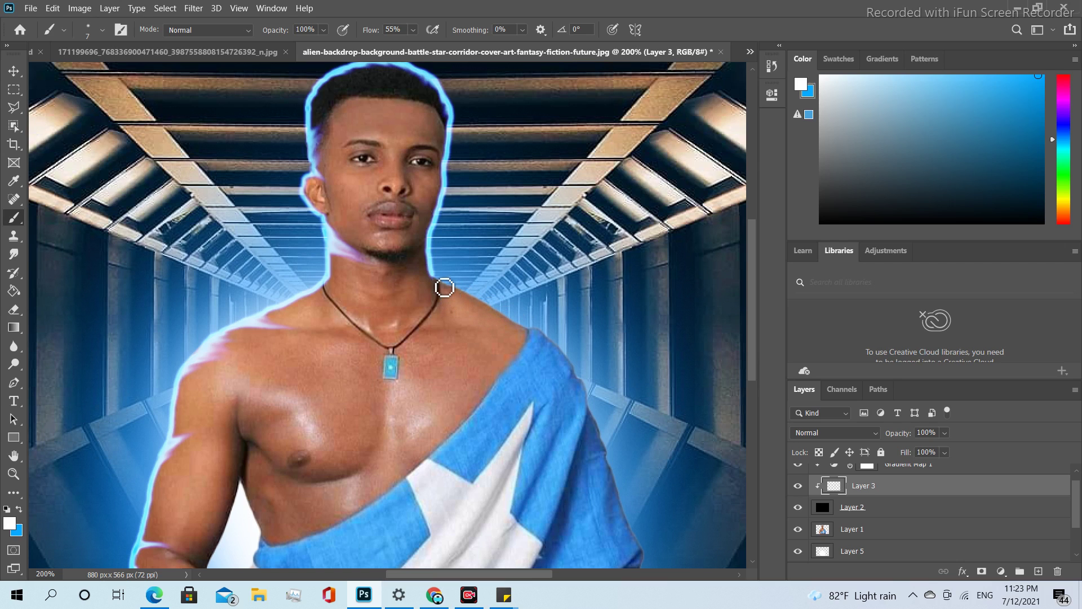
{"action": "left_click_drag", "start_coordinate": [466, 299], "coordinate": [536, 338]}
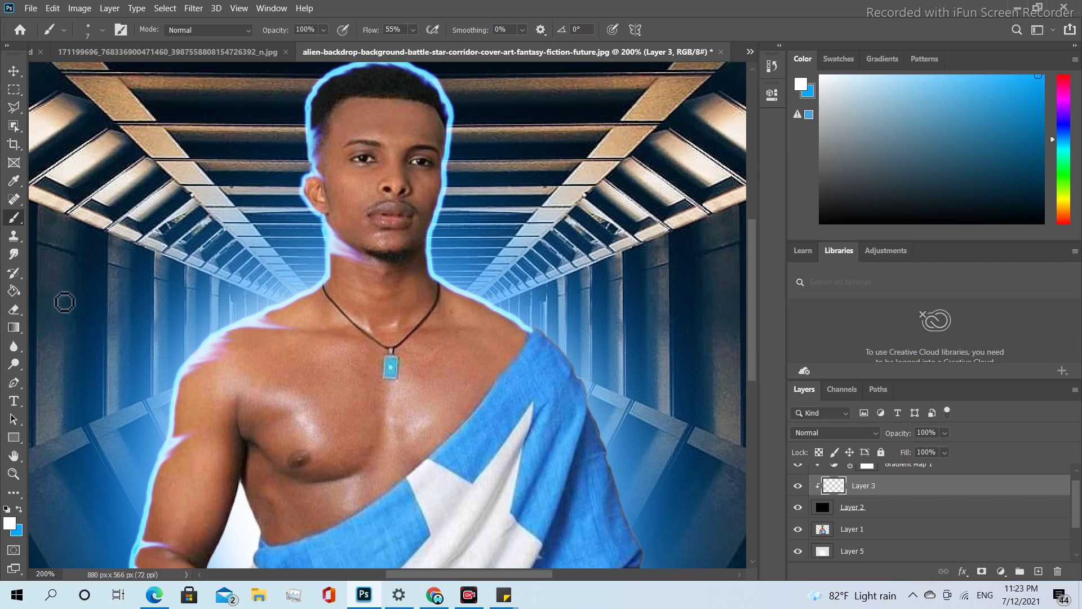
{"action": "left_click", "coordinate": [14, 254]}
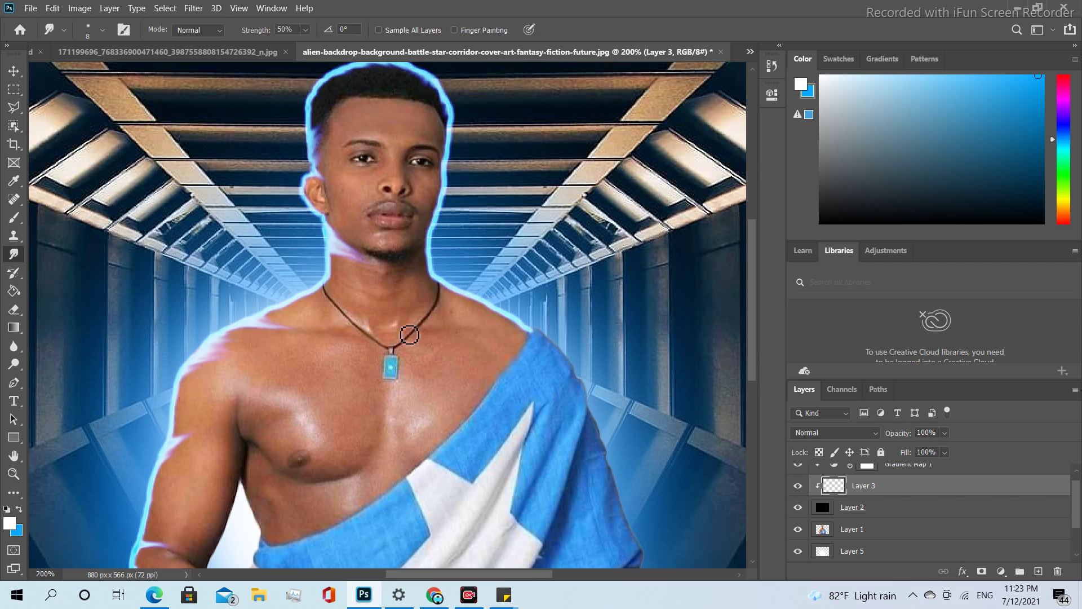
Smudge the glow inward where the neck meets the shoulder, and paint the white rim light down the blue cloth's outer edge to the image bottom.
{"action": "mouse_move", "coordinate": [437, 283]}
{"action": "left_mouse_down"}
{"action": "mouse_move", "coordinate": [464, 320]}
{"action": "mouse_move", "coordinate": [449, 290]}
{"action": "mouse_move", "coordinate": [456, 351]}
{"action": "mouse_move", "coordinate": [460, 299]}
{"action": "mouse_move", "coordinate": [466, 323]}
{"action": "mouse_move", "coordinate": [464, 332]}
{"action": "mouse_move", "coordinate": [456, 298]}
{"action": "mouse_move", "coordinate": [464, 351]}
{"action": "mouse_move", "coordinate": [461, 302]}
{"action": "mouse_move", "coordinate": [469, 320]}
{"action": "mouse_move", "coordinate": [465, 348]}
{"action": "mouse_move", "coordinate": [461, 296]}
{"action": "mouse_move", "coordinate": [458, 356]}
{"action": "mouse_move", "coordinate": [462, 327]}
{"action": "left_mouse_up"}
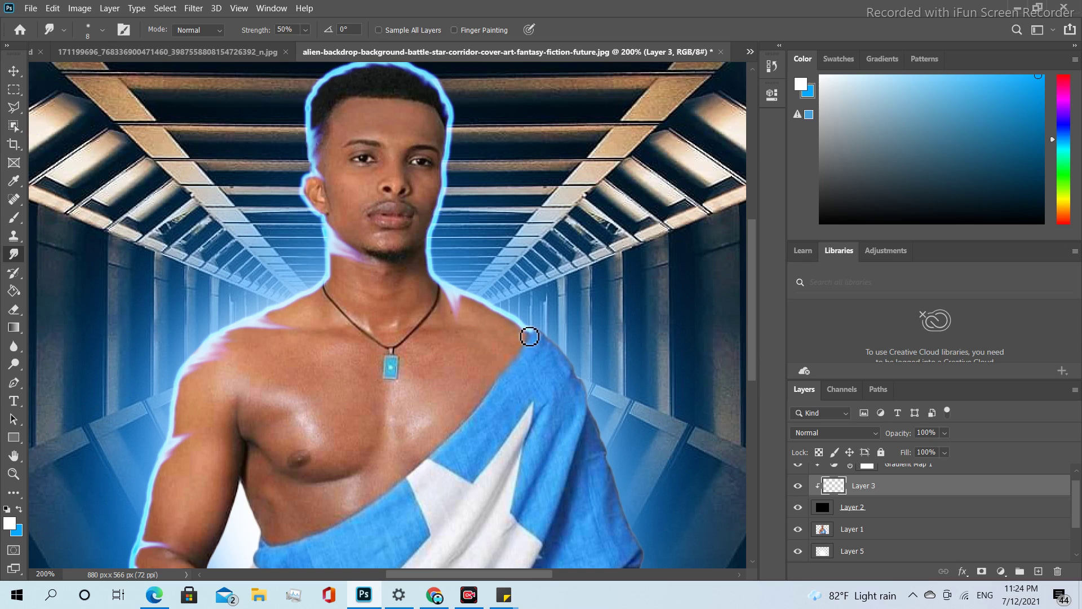
{"action": "mouse_move", "coordinate": [751, 311]}
{"action": "left_mouse_down"}
{"action": "mouse_move", "coordinate": [755, 340]}
{"action": "mouse_move", "coordinate": [756, 327]}
{"action": "left_mouse_up"}
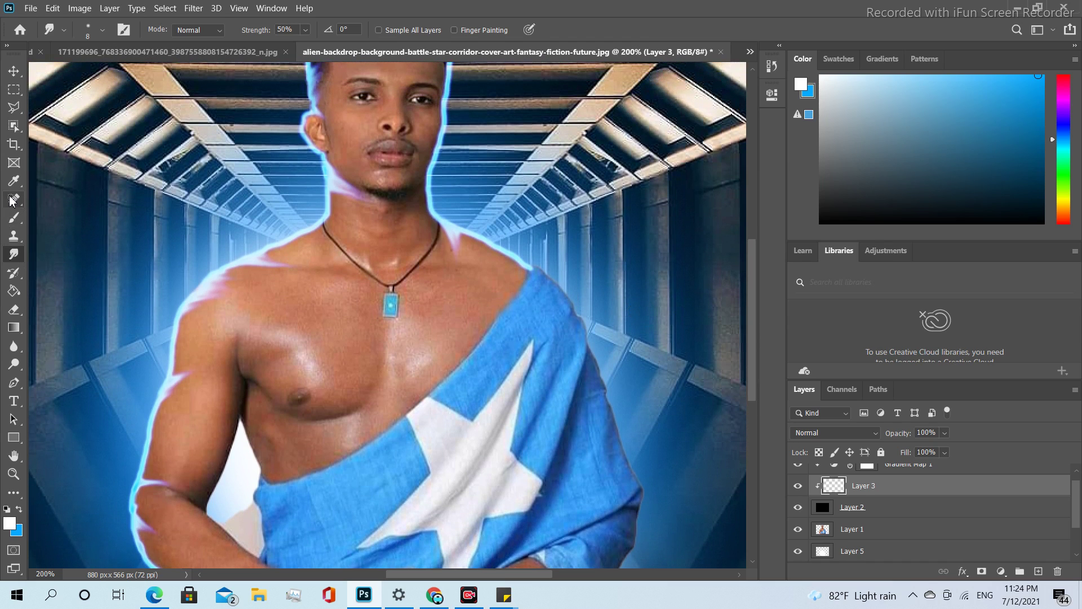
{"action": "left_click", "coordinate": [14, 217]}
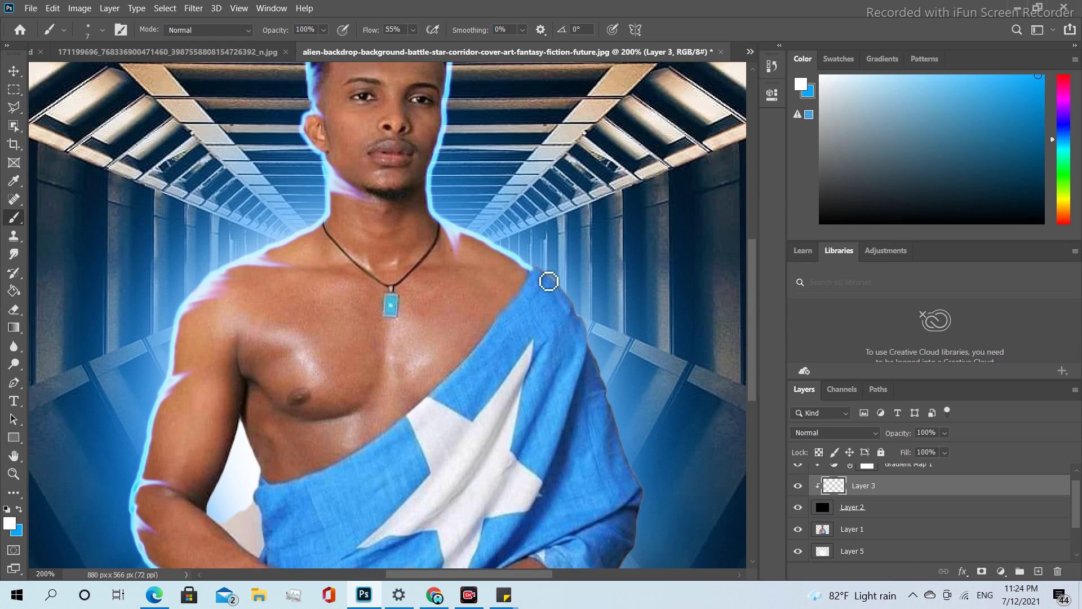
{"action": "mouse_move", "coordinate": [536, 273]}
{"action": "left_mouse_down"}
{"action": "mouse_move", "coordinate": [591, 332]}
{"action": "mouse_move", "coordinate": [639, 477]}
{"action": "left_mouse_up"}
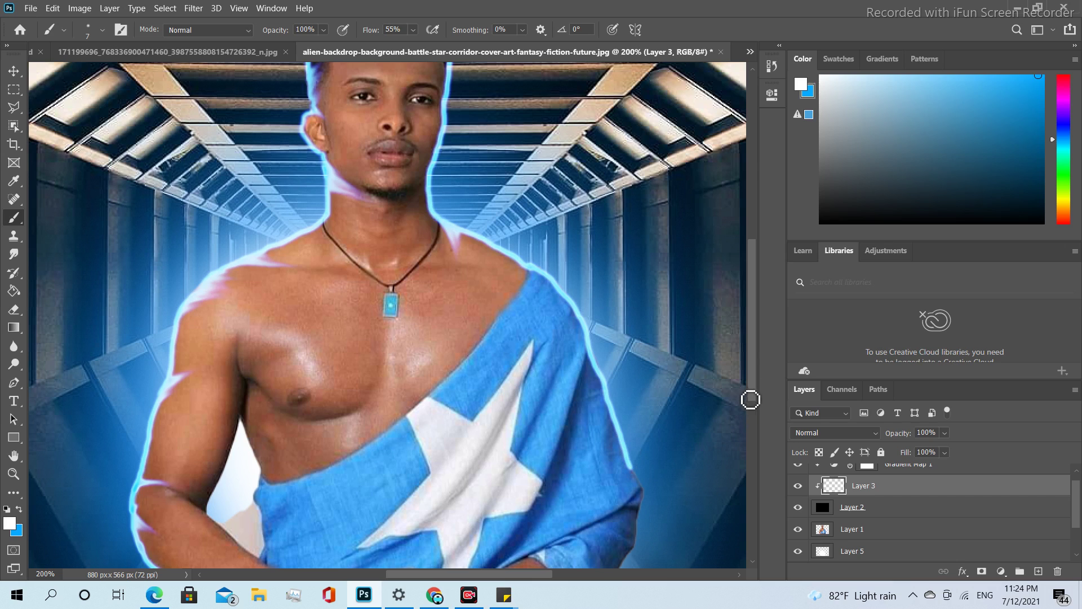
{"action": "left_click_drag", "start_coordinate": [752, 380], "coordinate": [752, 429]}
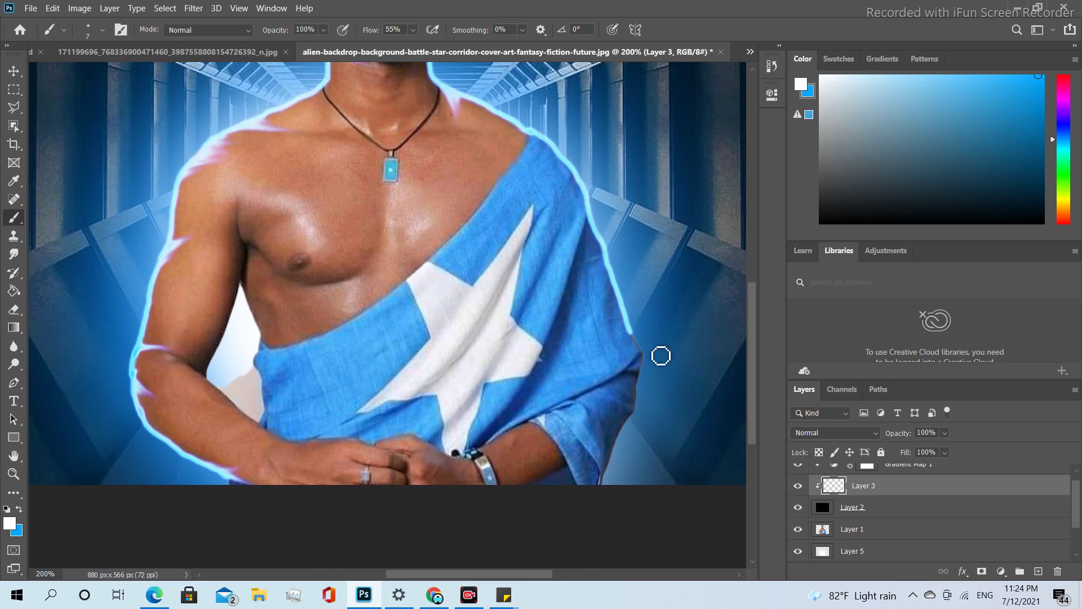
{"action": "mouse_move", "coordinate": [639, 339]}
{"action": "left_mouse_down"}
{"action": "mouse_move", "coordinate": [642, 412]}
{"action": "mouse_move", "coordinate": [609, 500]}
{"action": "left_mouse_up"}
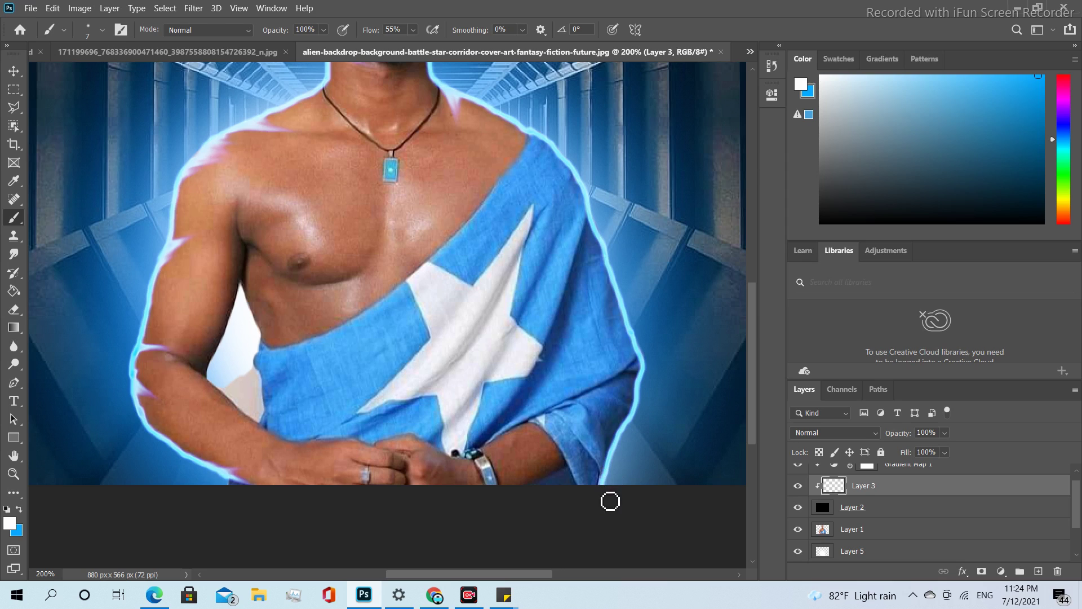
Smudge the rim light inward along the upper edge of the blue cloth and the adjoining shoulder, and switch to the Move tool.
{"action": "left_click", "coordinate": [13, 254]}
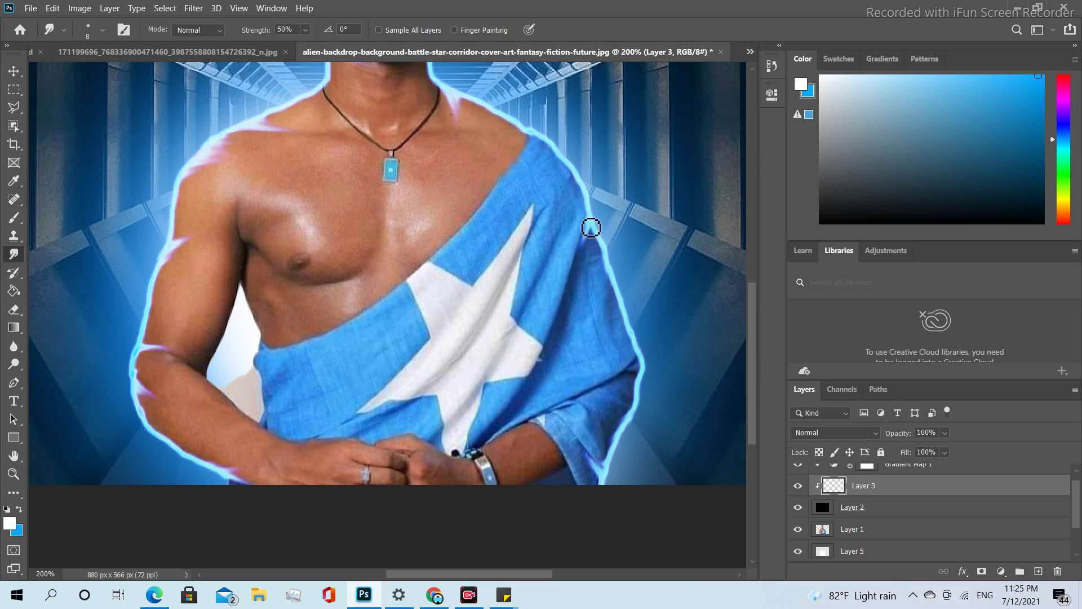
{"action": "mouse_move", "coordinate": [589, 237]}
{"action": "left_mouse_down"}
{"action": "mouse_move", "coordinate": [581, 263]}
{"action": "mouse_move", "coordinate": [592, 225]}
{"action": "mouse_move", "coordinate": [568, 313]}
{"action": "mouse_move", "coordinate": [588, 249]}
{"action": "mouse_move", "coordinate": [579, 297]}
{"action": "mouse_move", "coordinate": [578, 177]}
{"action": "mouse_move", "coordinate": [565, 163]}
{"action": "mouse_move", "coordinate": [576, 215]}
{"action": "mouse_move", "coordinate": [571, 171]}
{"action": "mouse_move", "coordinate": [570, 199]}
{"action": "mouse_move", "coordinate": [568, 179]}
{"action": "mouse_move", "coordinate": [537, 141]}
{"action": "mouse_move", "coordinate": [552, 184]}
{"action": "mouse_move", "coordinate": [526, 130]}
{"action": "mouse_move", "coordinate": [540, 142]}
{"action": "mouse_move", "coordinate": [523, 133]}
{"action": "mouse_move", "coordinate": [546, 142]}
{"action": "mouse_move", "coordinate": [536, 155]}
{"action": "mouse_move", "coordinate": [546, 143]}
{"action": "mouse_move", "coordinate": [545, 179]}
{"action": "mouse_move", "coordinate": [470, 105]}
{"action": "mouse_move", "coordinate": [500, 143]}
{"action": "mouse_move", "coordinate": [471, 107]}
{"action": "mouse_move", "coordinate": [488, 143]}
{"action": "mouse_move", "coordinate": [464, 107]}
{"action": "mouse_move", "coordinate": [480, 135]}
{"action": "mouse_move", "coordinate": [479, 107]}
{"action": "mouse_move", "coordinate": [489, 121]}
{"action": "mouse_move", "coordinate": [489, 111]}
{"action": "mouse_move", "coordinate": [505, 141]}
{"action": "left_mouse_up"}
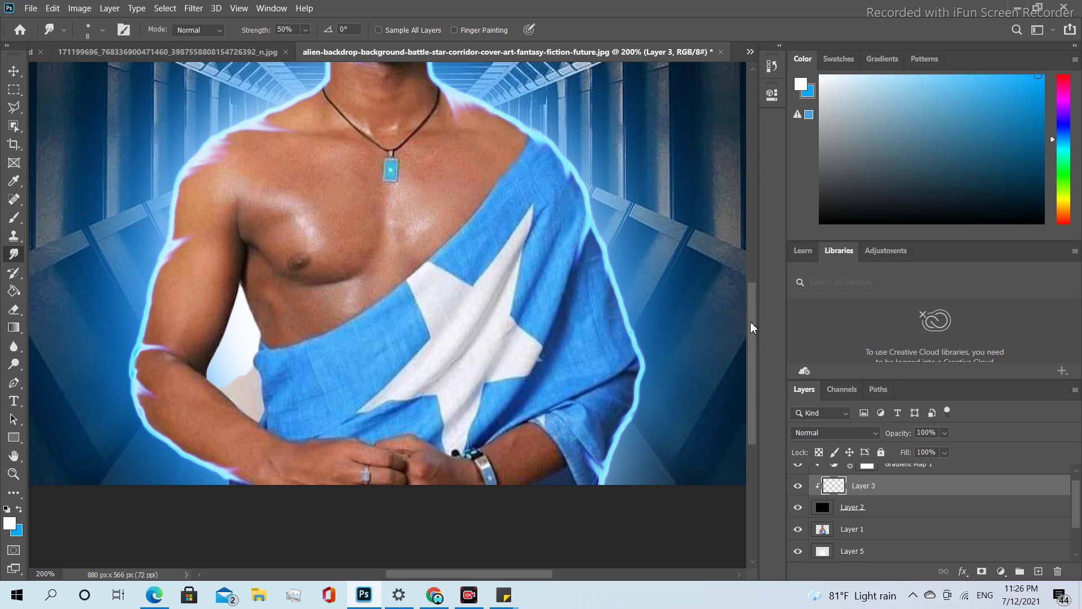
{"action": "left_click_drag", "start_coordinate": [754, 324], "coordinate": [744, 236]}
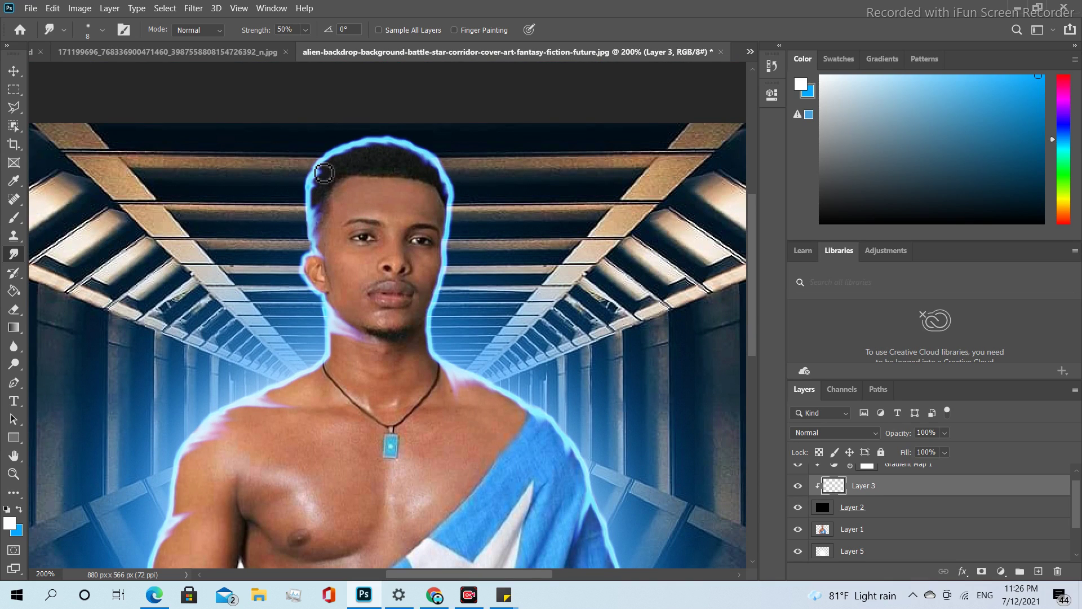
{"action": "key", "text": "ctrl+minus"}
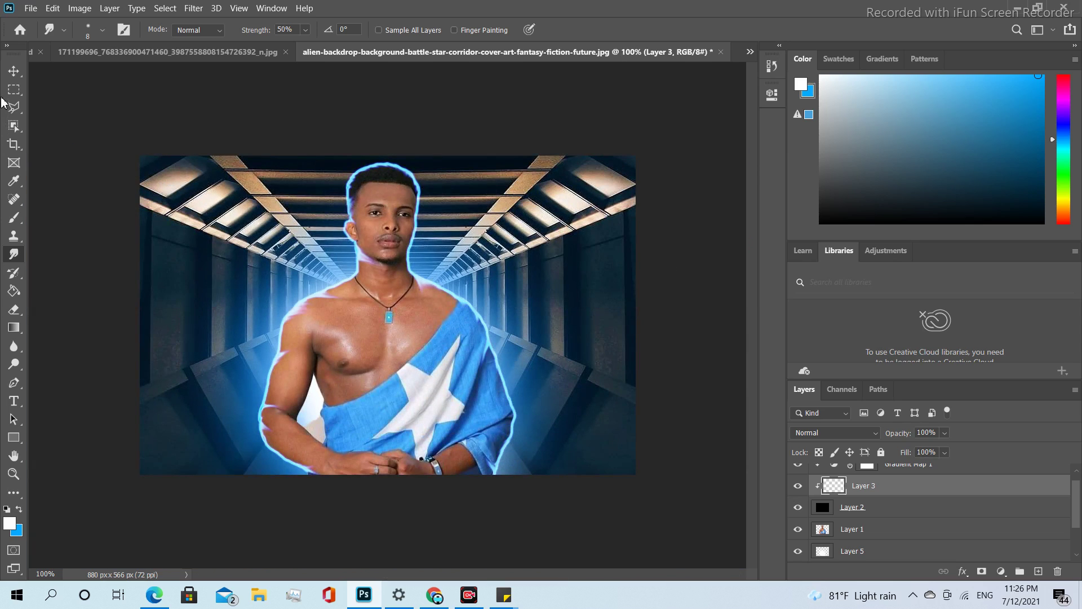
{"action": "left_click", "coordinate": [13, 73]}
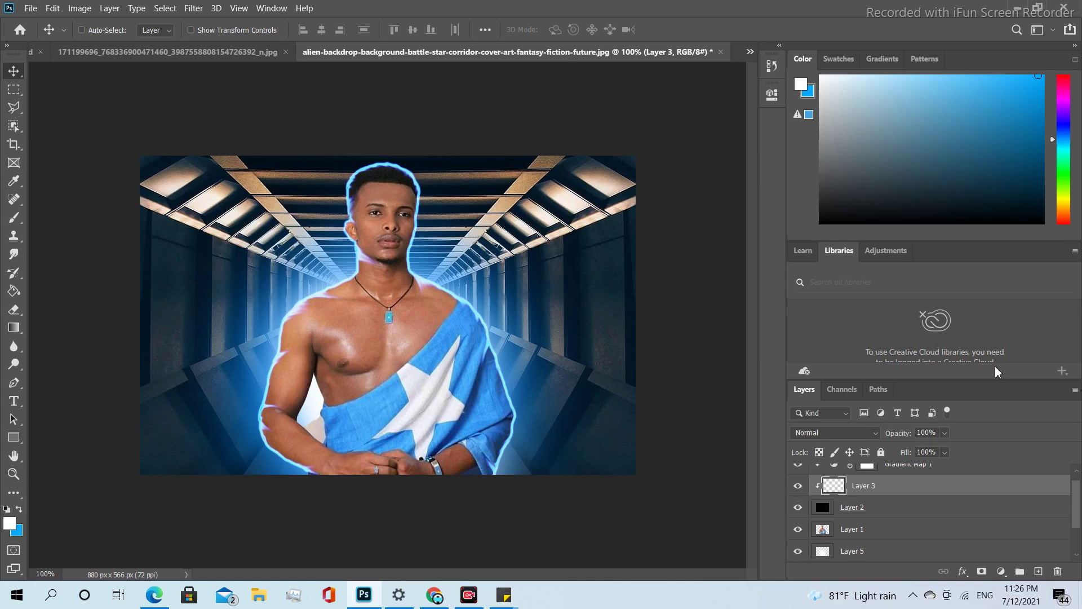
Open the Camera Raw Filter on the cut-out man's layer, Layer 1.
{"action": "left_click_drag", "start_coordinate": [1077, 511], "coordinate": [1076, 473]}
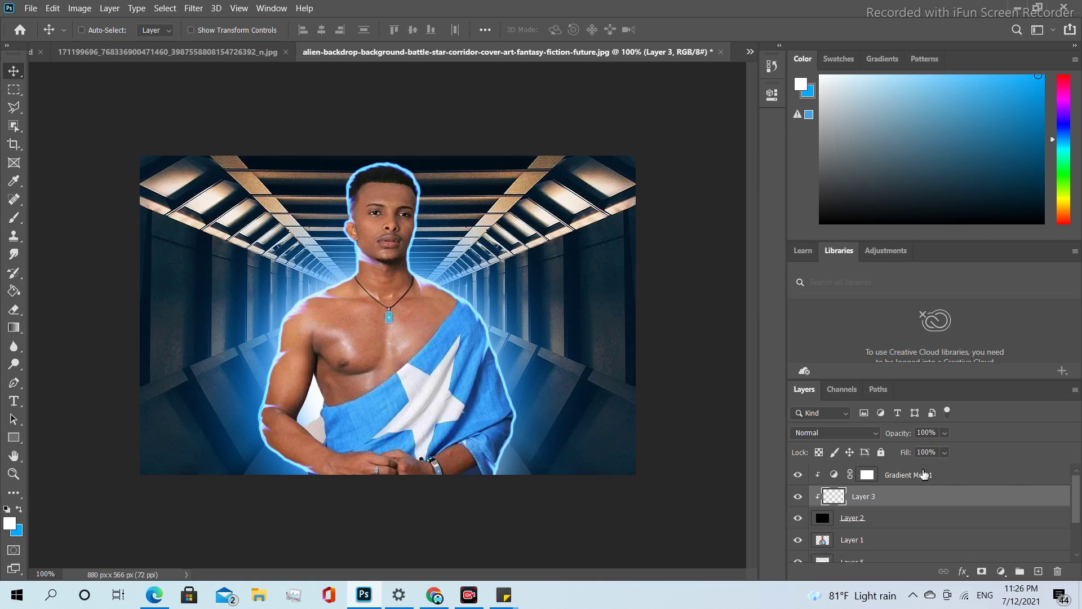
{"action": "left_click", "coordinate": [939, 477]}
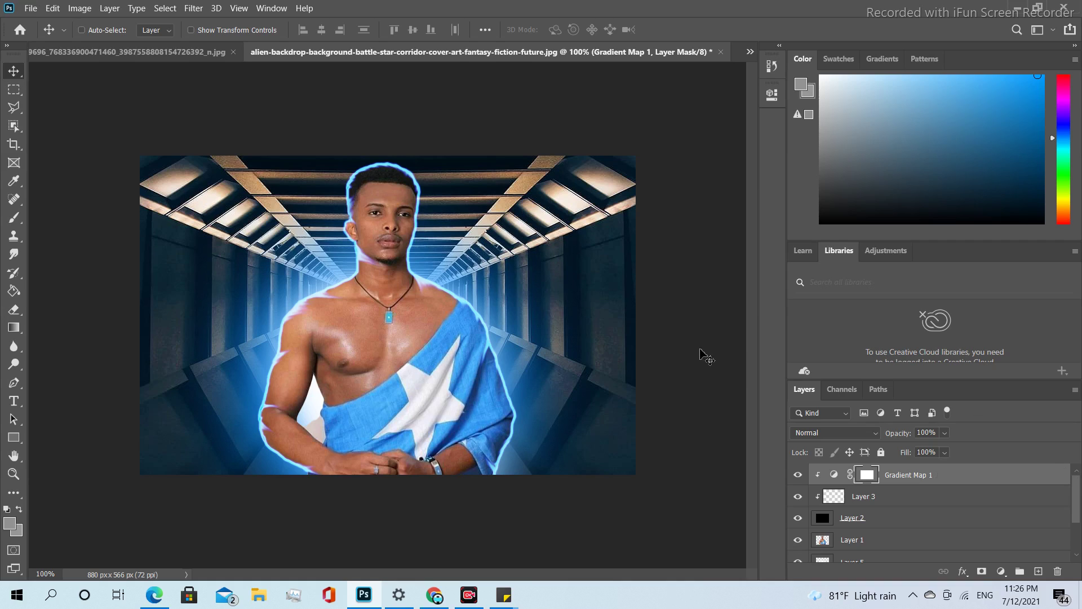
{"action": "left_click", "coordinate": [919, 544]}
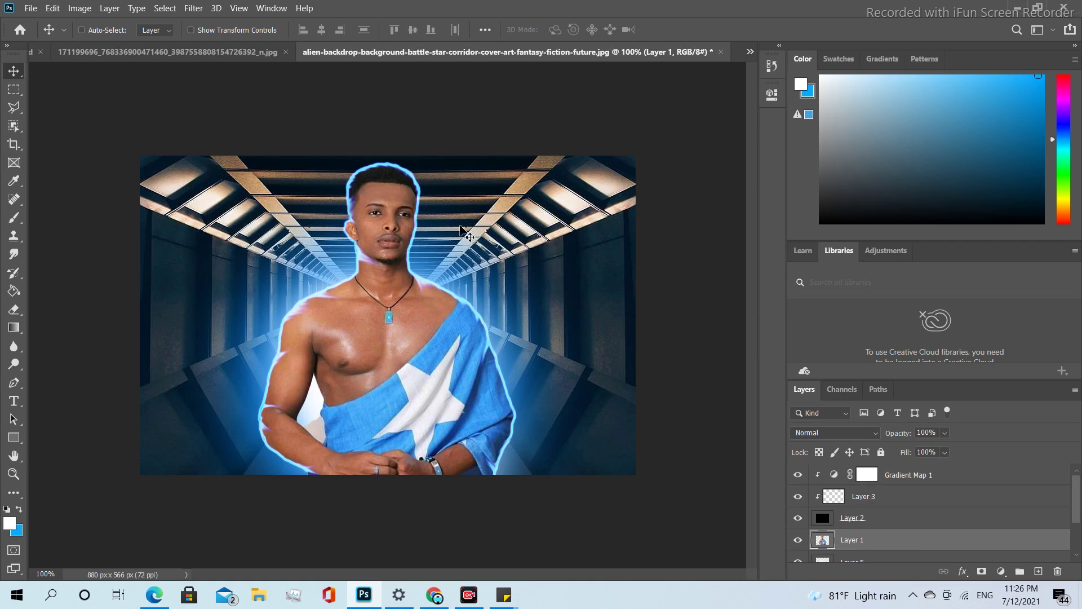
{"action": "left_click", "coordinate": [193, 8]}
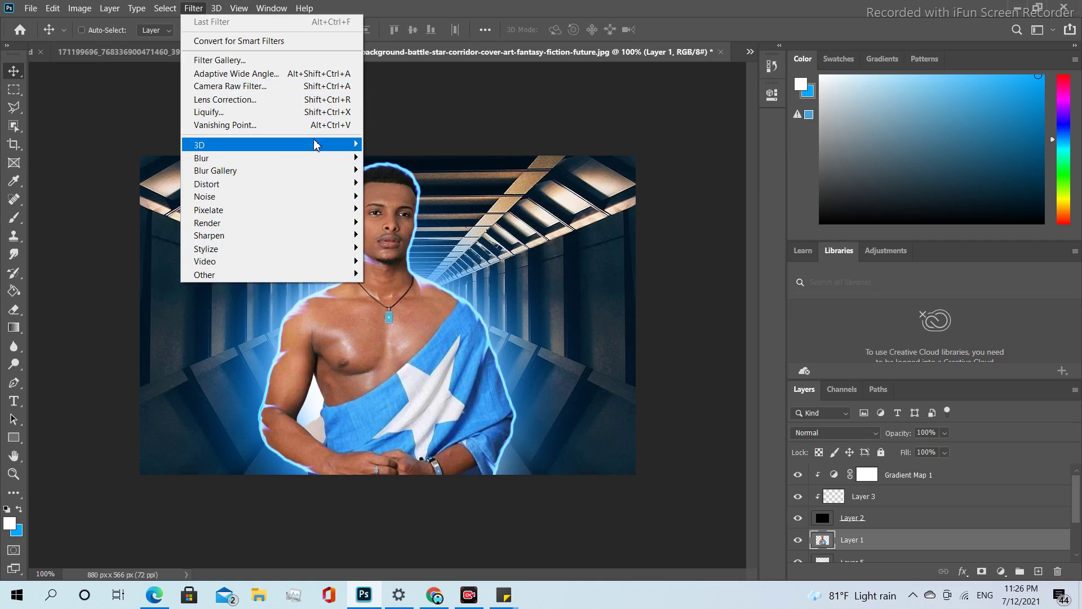
{"action": "left_click", "coordinate": [312, 89]}
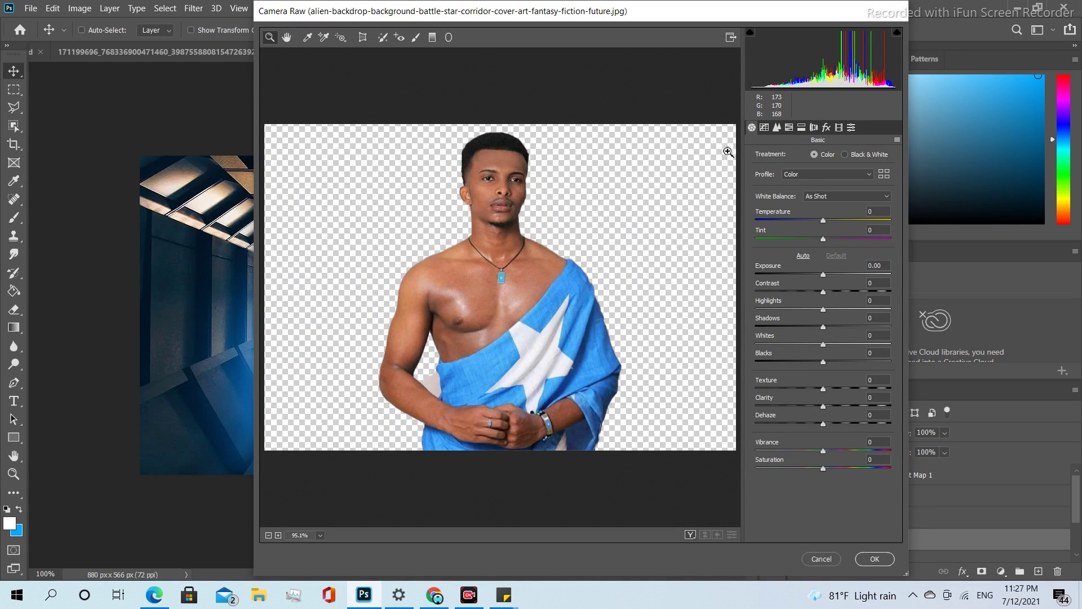
{"action": "mouse_move", "coordinate": [825, 222]}
{"action": "left_mouse_down"}
{"action": "mouse_move", "coordinate": [836, 220]}
{"action": "mouse_move", "coordinate": [822, 221]}
{"action": "left_mouse_up"}
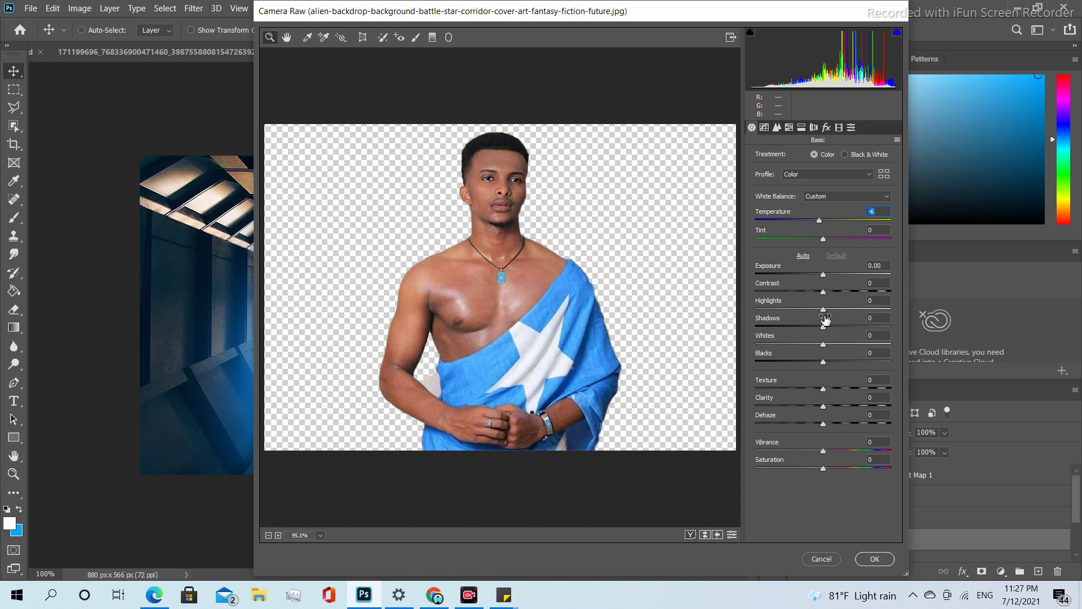
{"action": "left_click_drag", "start_coordinate": [824, 277], "coordinate": [824, 279]}
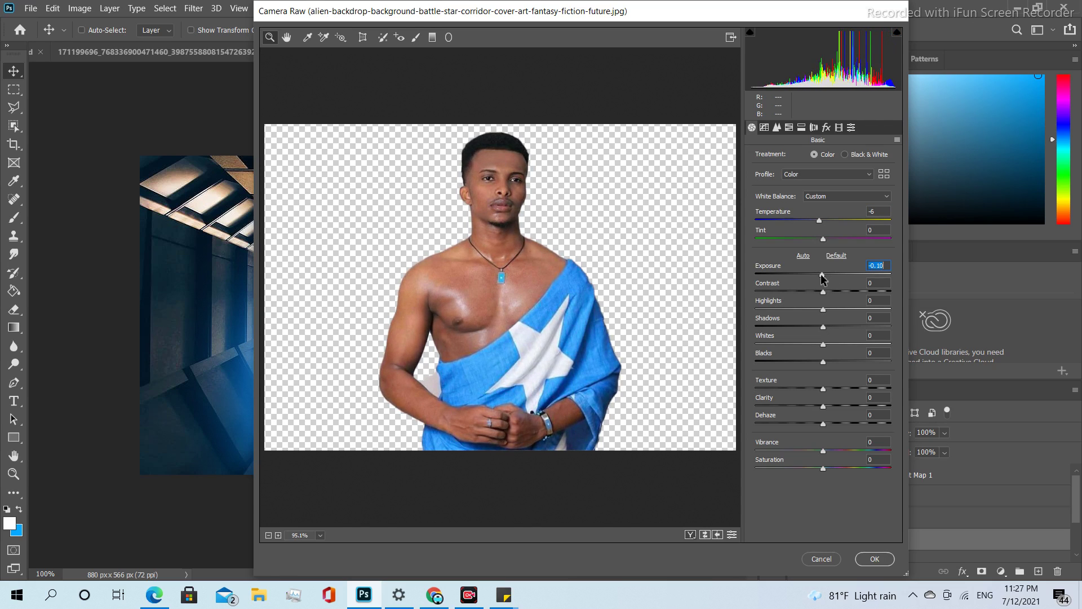
{"action": "double_click", "coordinate": [822, 276]}
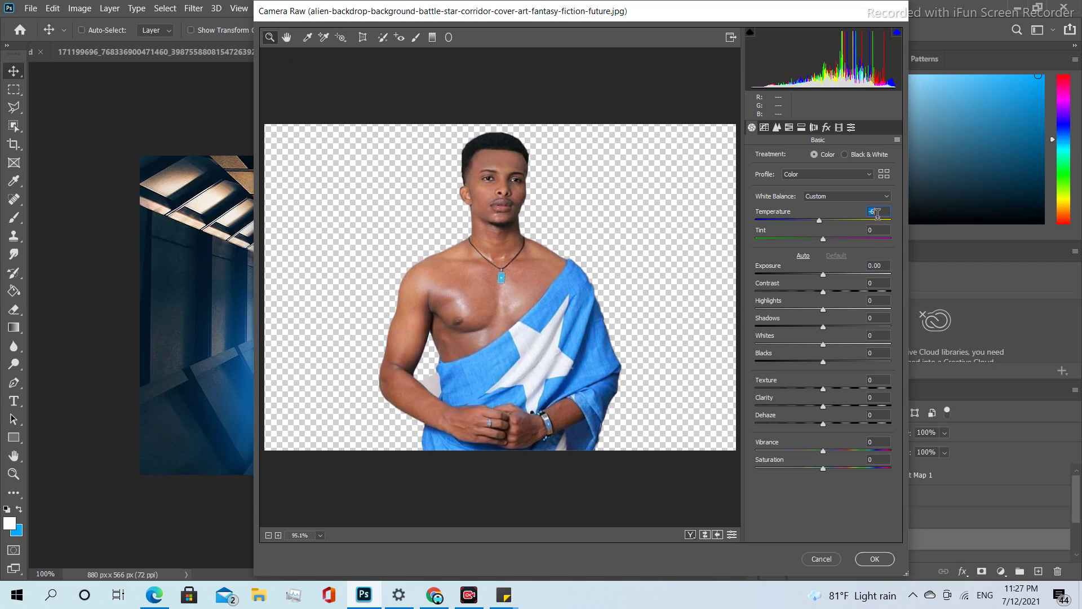
{"action": "type", "text": "0"}
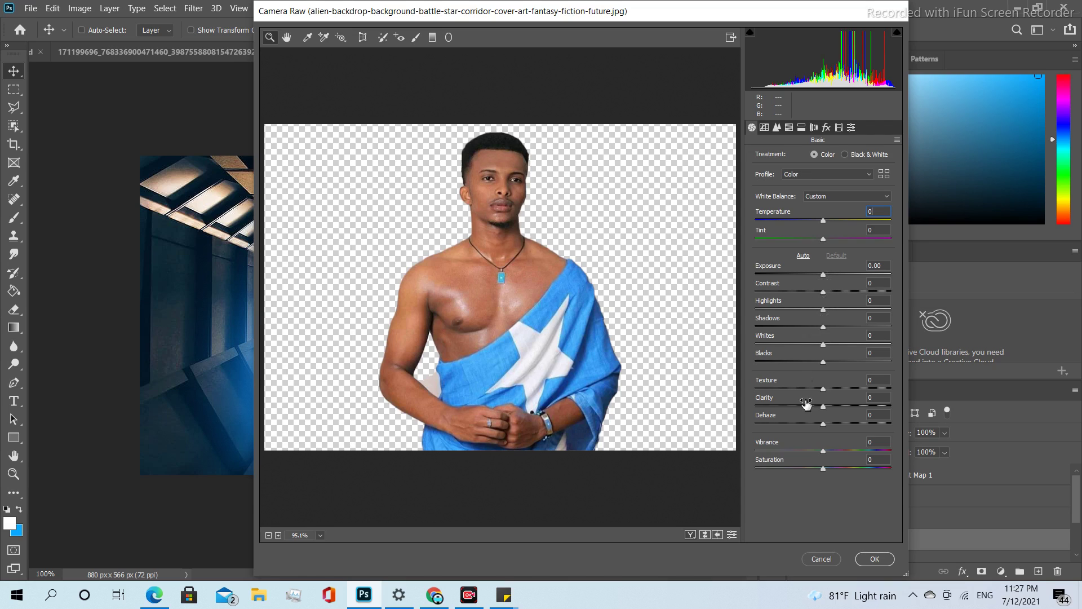
Set the man's Texture to +21 and both Vibrance and Saturation to +8.
{"action": "left_click_drag", "start_coordinate": [823, 392], "coordinate": [837, 392]}
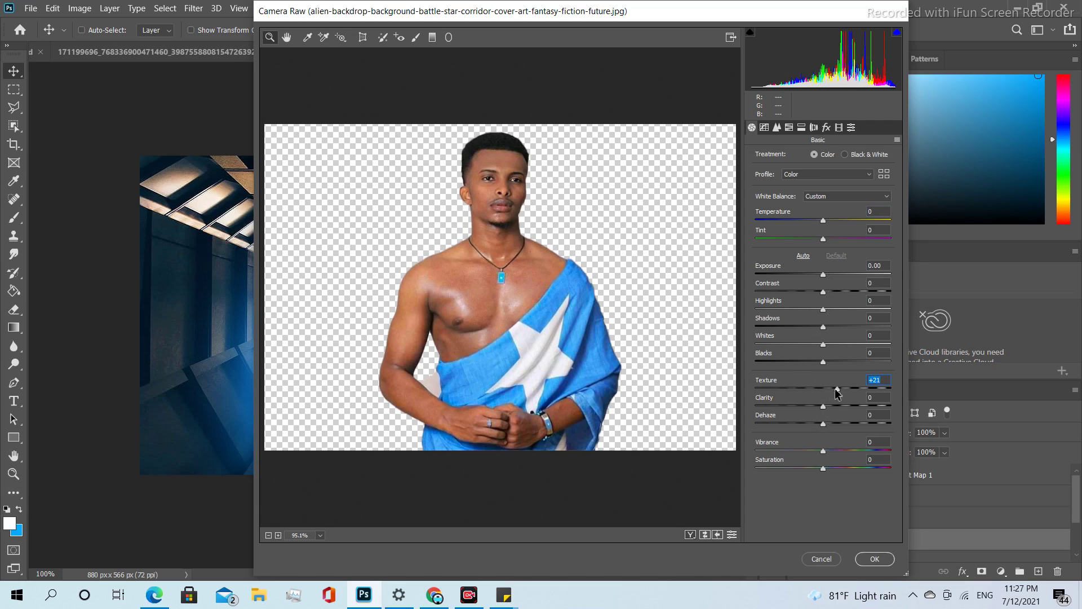
{"action": "left_click_drag", "start_coordinate": [823, 452], "coordinate": [828, 469]}
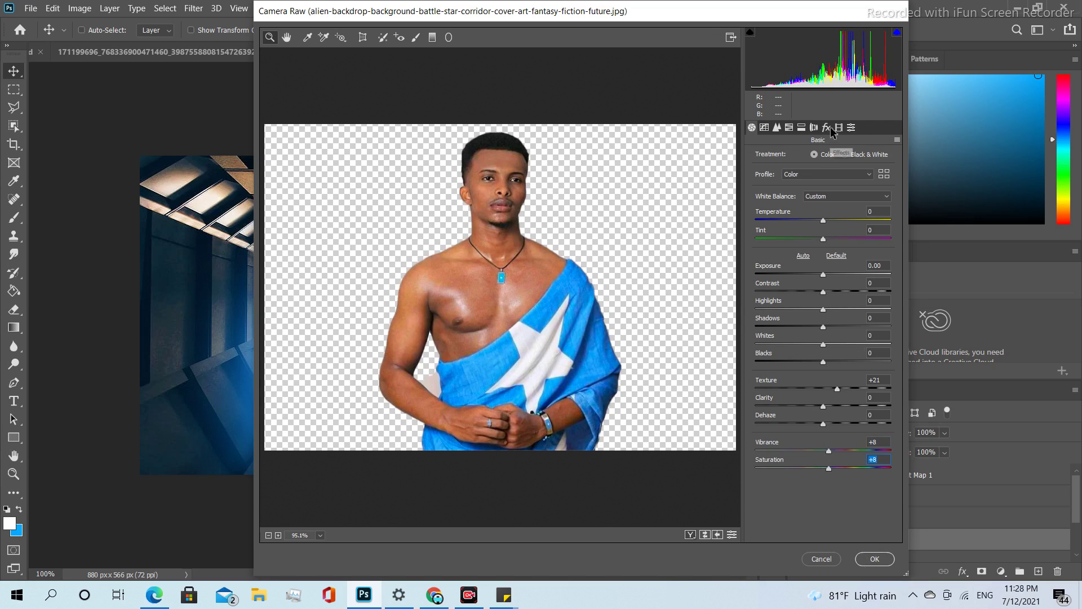
Sharpen the man with Amount 39 and Detail 30, set noise reduction to Luminance 18, Luminance Contrast 5 and Color 4, and apply the filter.
{"action": "left_click", "coordinate": [764, 127]}
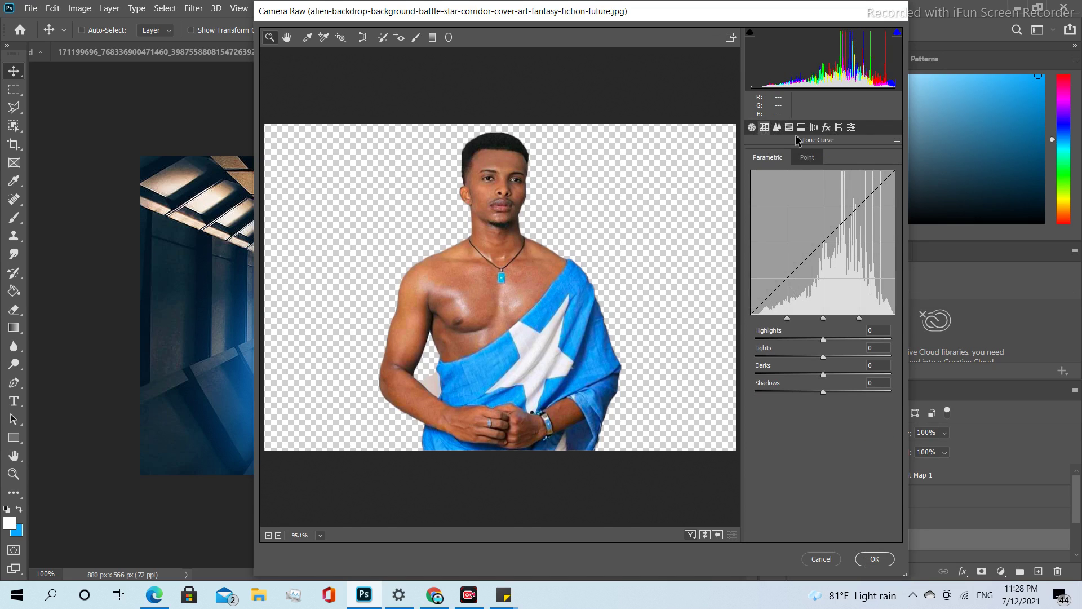
{"action": "left_click", "coordinate": [778, 129]}
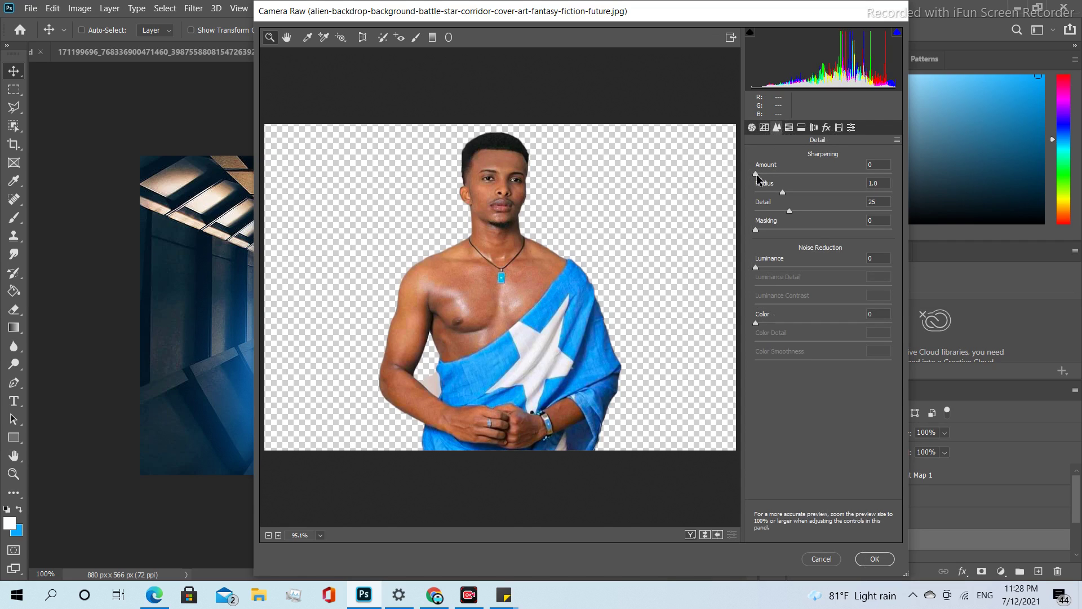
{"action": "left_click_drag", "start_coordinate": [756, 175], "coordinate": [793, 178]}
{"action": "left_click_drag", "start_coordinate": [790, 213], "coordinate": [798, 214]}
{"action": "left_click_drag", "start_coordinate": [756, 268], "coordinate": [772, 268]}
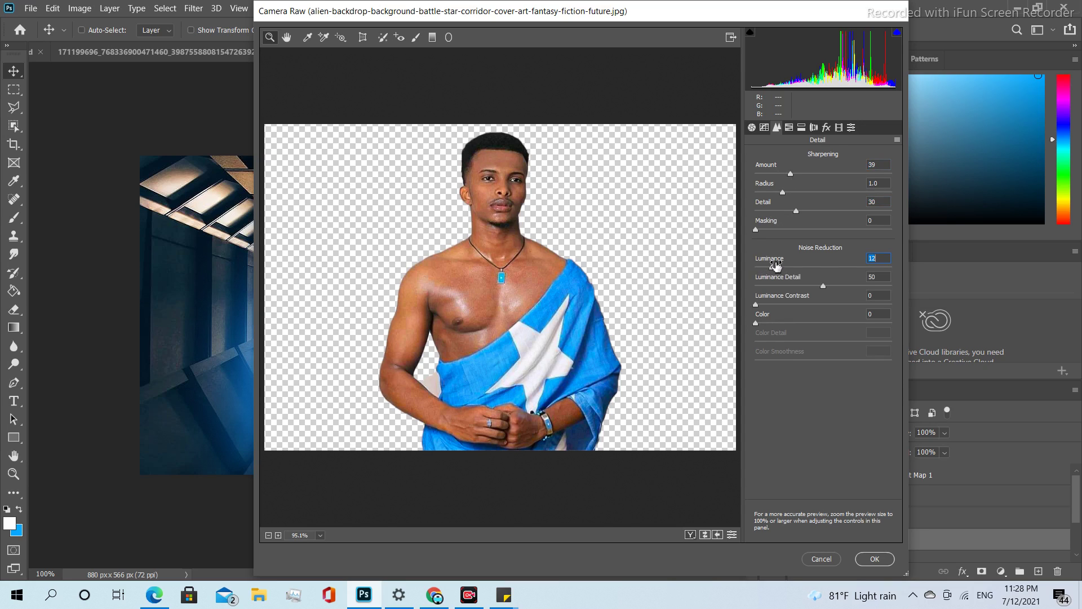
{"action": "left_click", "coordinate": [794, 216]}
{"action": "left_click_drag", "start_coordinate": [772, 269], "coordinate": [784, 272]}
{"action": "left_click_drag", "start_coordinate": [756, 305], "coordinate": [760, 323]}
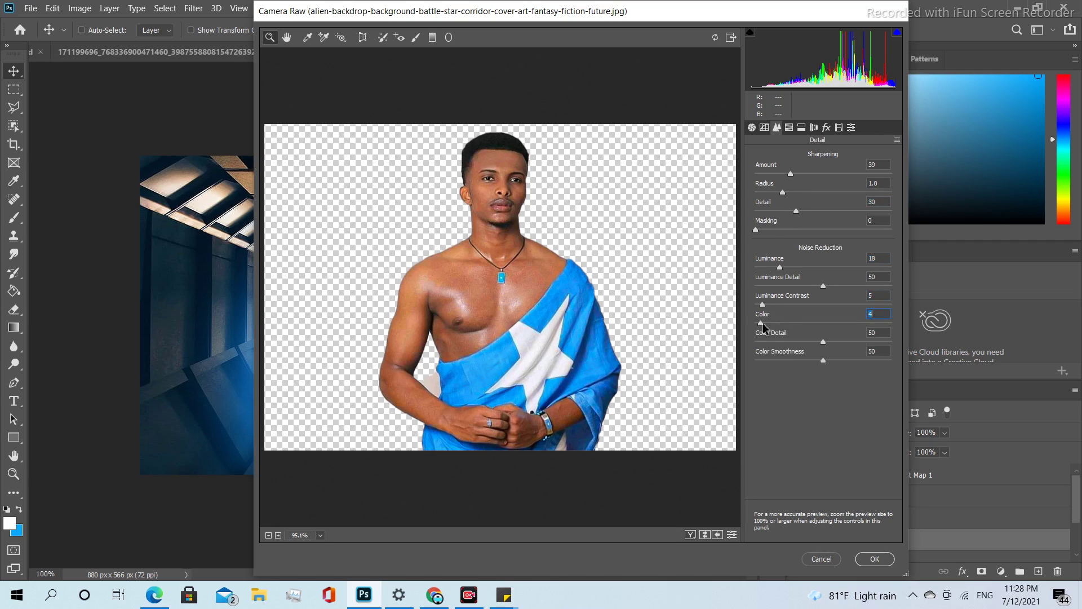
{"action": "left_click", "coordinate": [877, 557]}
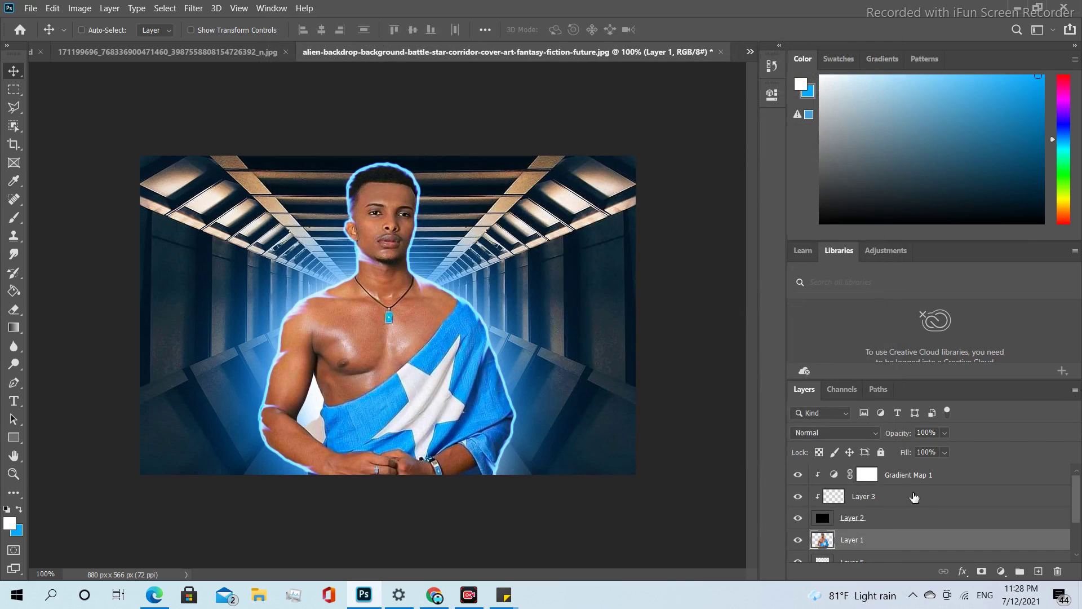
Stamp all visible layers into a new layer above Gradient Map 1 and open the Camera Raw Filter on it.
{"action": "left_click", "coordinate": [912, 483]}
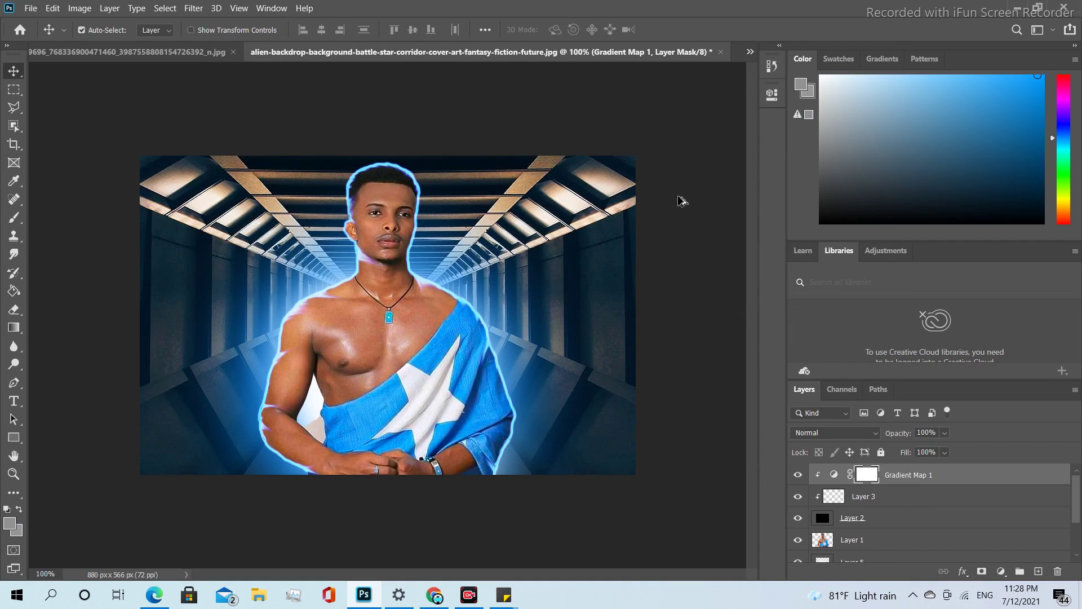
{"action": "key", "text": "ctrl+shift+alt+e"}
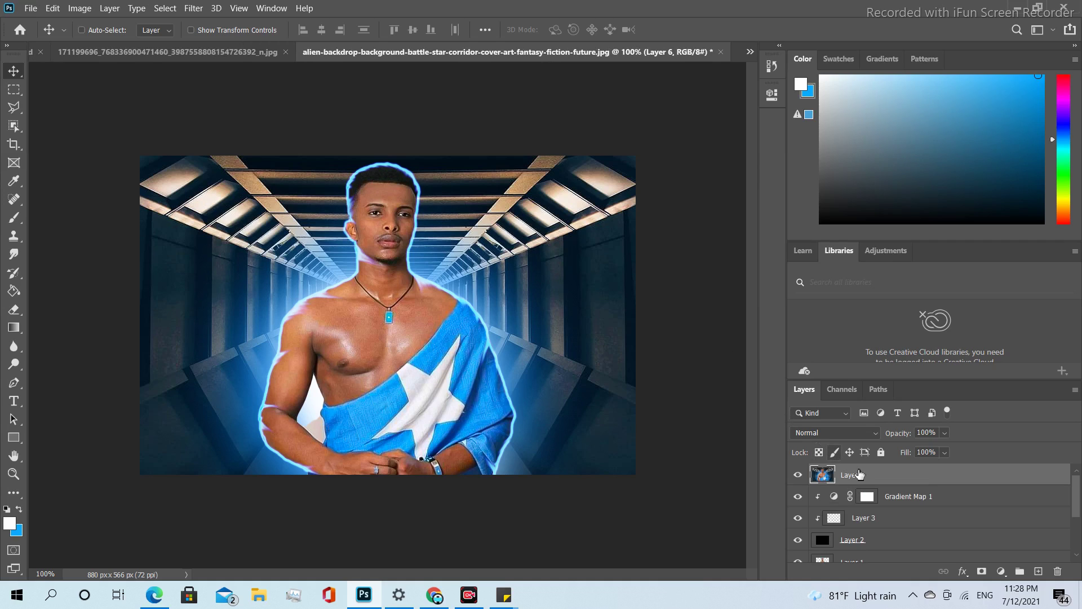
{"action": "left_click", "coordinate": [193, 8]}
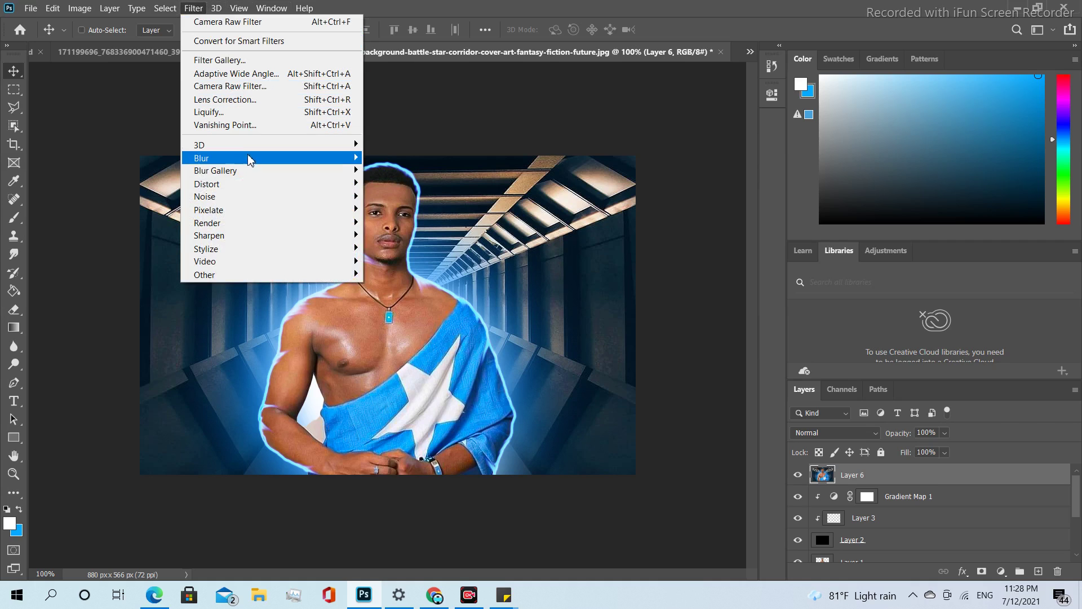
{"action": "left_click", "coordinate": [257, 87]}
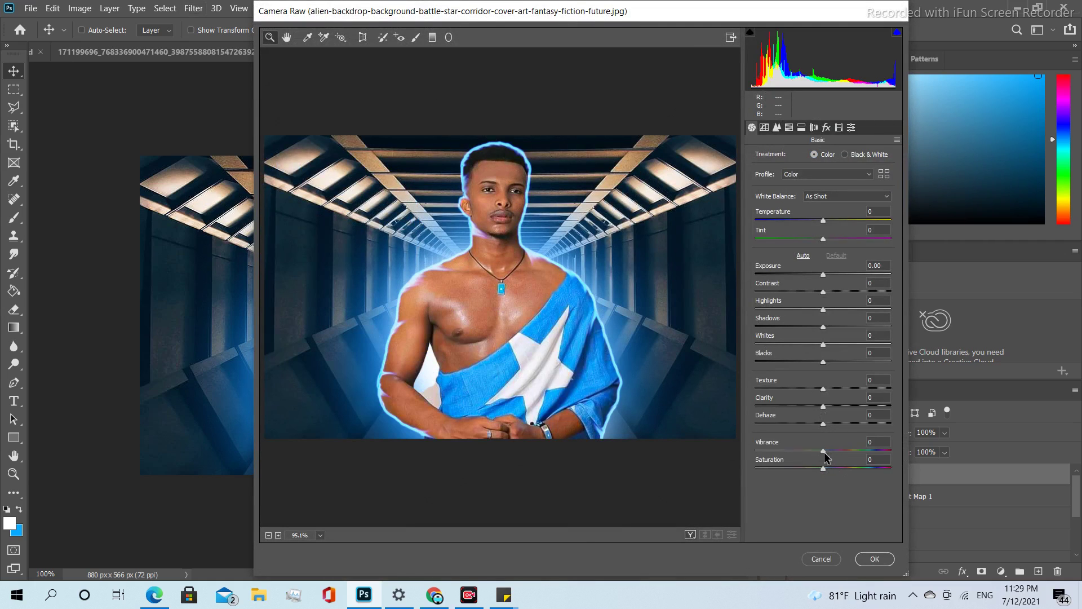
Set the merged image's Texture to +11, Clarity to +7, Vibrance to -3 and Saturation to +7.
{"action": "left_click_drag", "start_coordinate": [824, 389], "coordinate": [832, 389]}
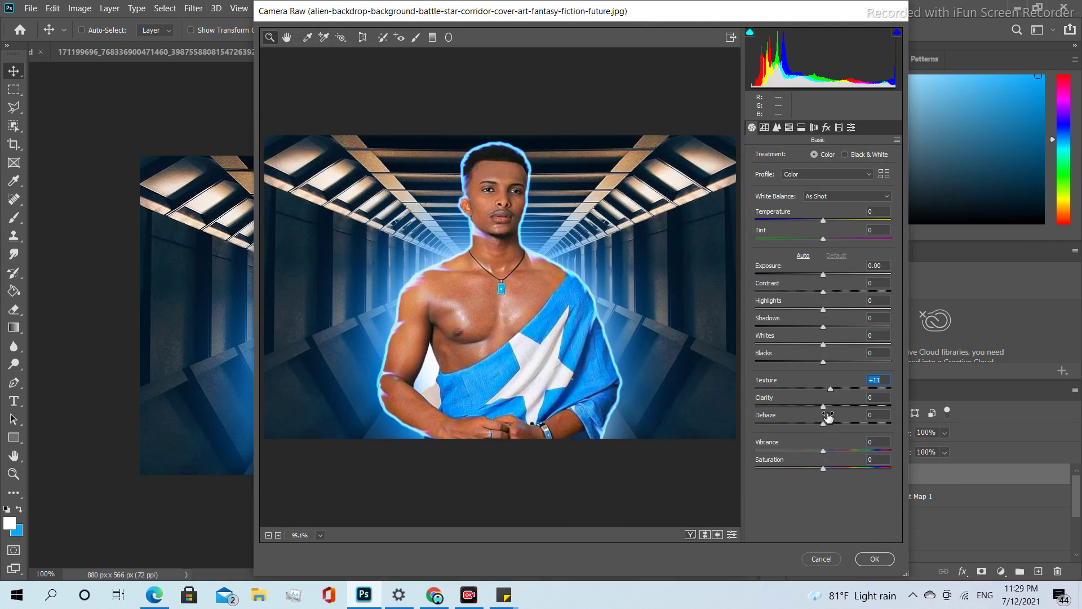
{"action": "left_click_drag", "start_coordinate": [823, 406], "coordinate": [828, 406]}
{"action": "left_click_drag", "start_coordinate": [824, 451], "coordinate": [829, 470]}
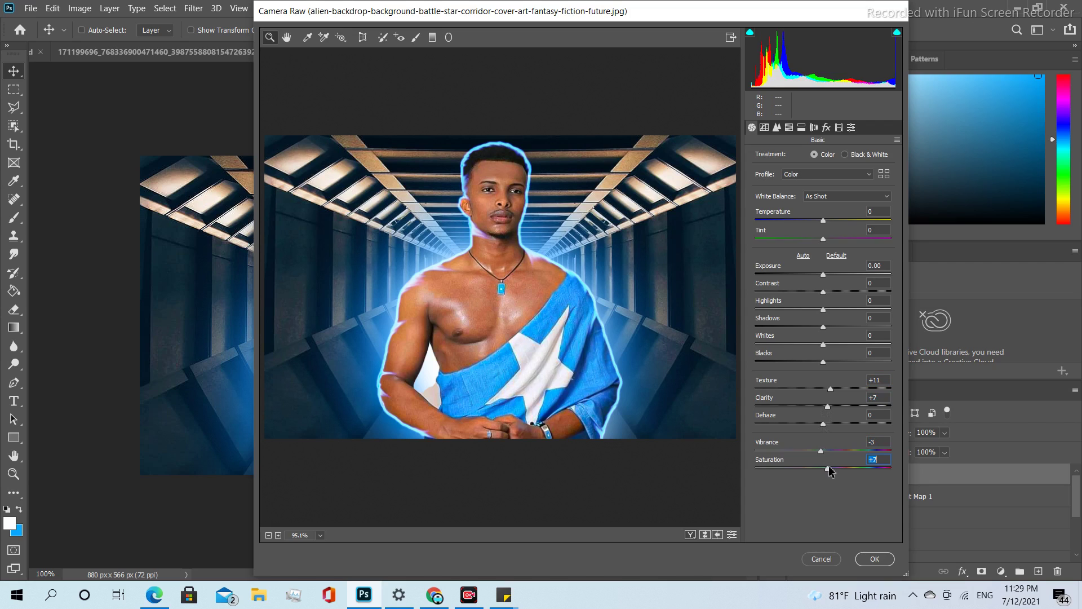
Sharpen the merged image with Amount 10, Radius 1.1 and Detail 28, and set noise reduction Luminance to 15.
{"action": "left_click", "coordinate": [777, 128]}
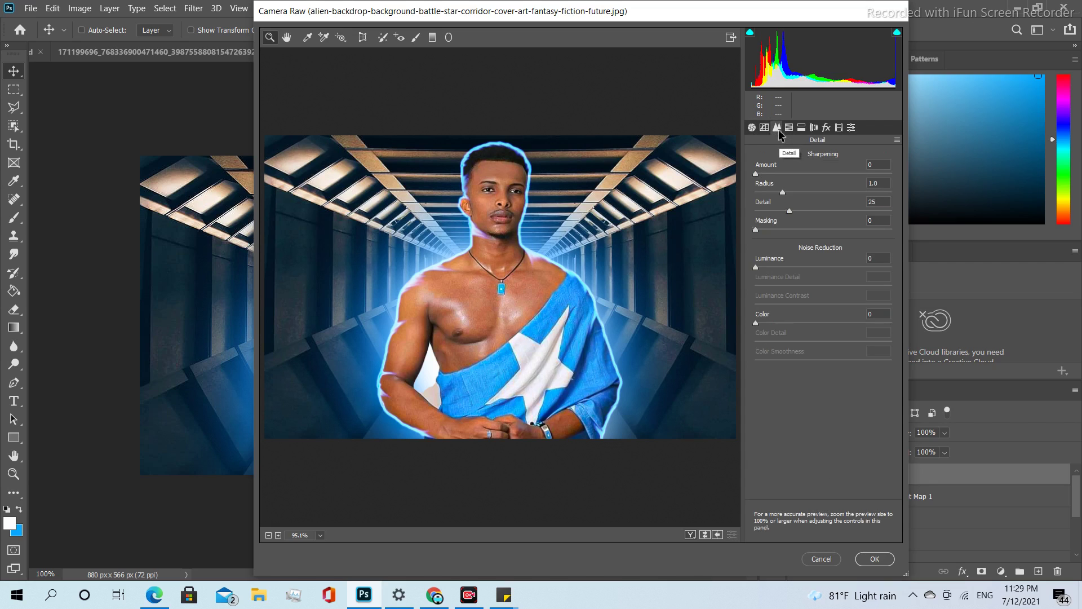
{"action": "left_click_drag", "start_coordinate": [758, 177], "coordinate": [766, 177]}
{"action": "left_click", "coordinate": [785, 193]}
{"action": "left_click_drag", "start_coordinate": [786, 193], "coordinate": [794, 211]}
{"action": "left_click_drag", "start_coordinate": [756, 267], "coordinate": [772, 269]}
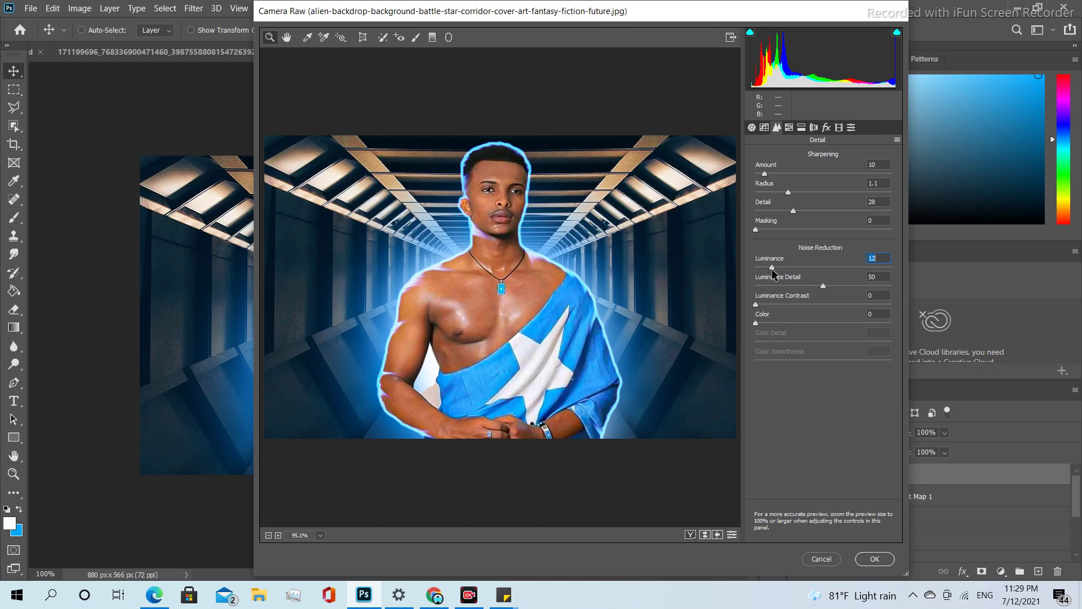
{"action": "left_click_drag", "start_coordinate": [776, 272], "coordinate": [780, 273]}
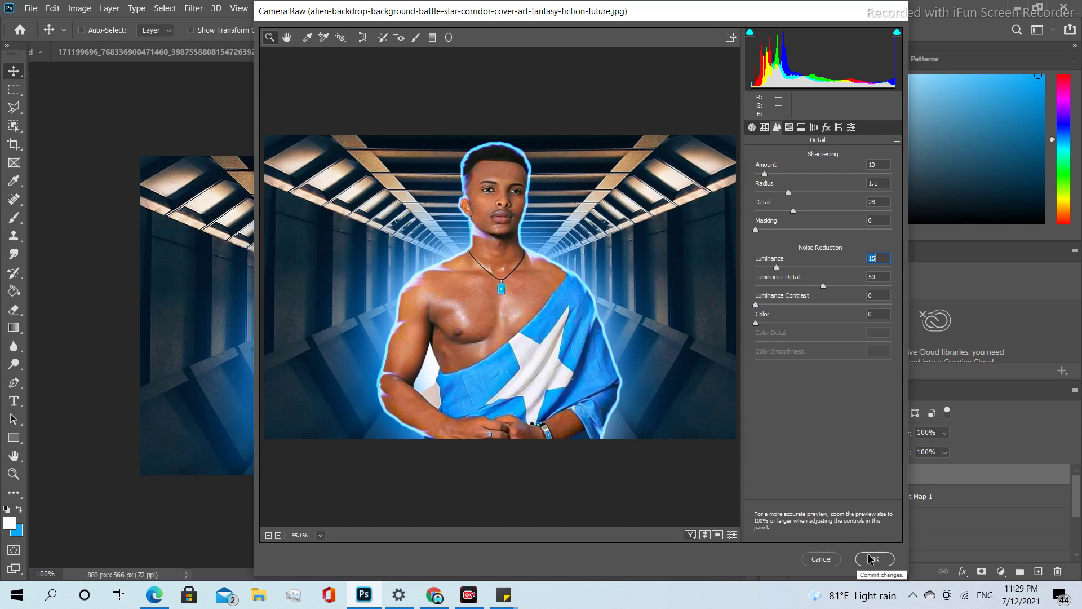
{"action": "left_click", "coordinate": [789, 128]}
{"action": "left_click", "coordinate": [799, 127]}
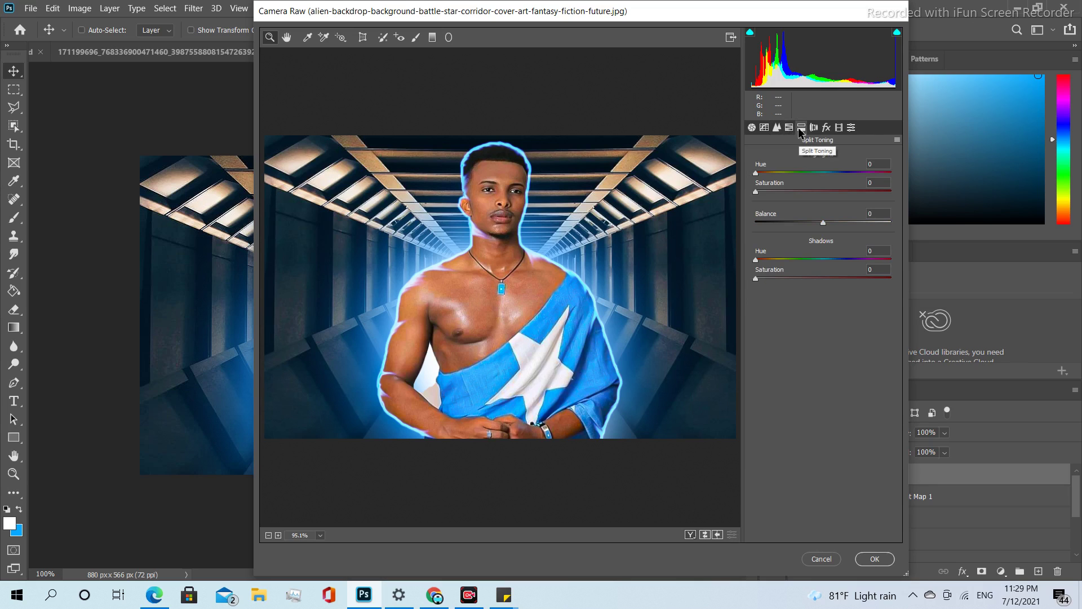
{"action": "left_click", "coordinate": [814, 128]}
{"action": "left_click", "coordinate": [800, 128]}
{"action": "left_click", "coordinate": [877, 213]}
{"action": "key", "text": "Down"}
{"action": "left_click", "coordinate": [777, 128]}
{"action": "left_click", "coordinate": [776, 128]}
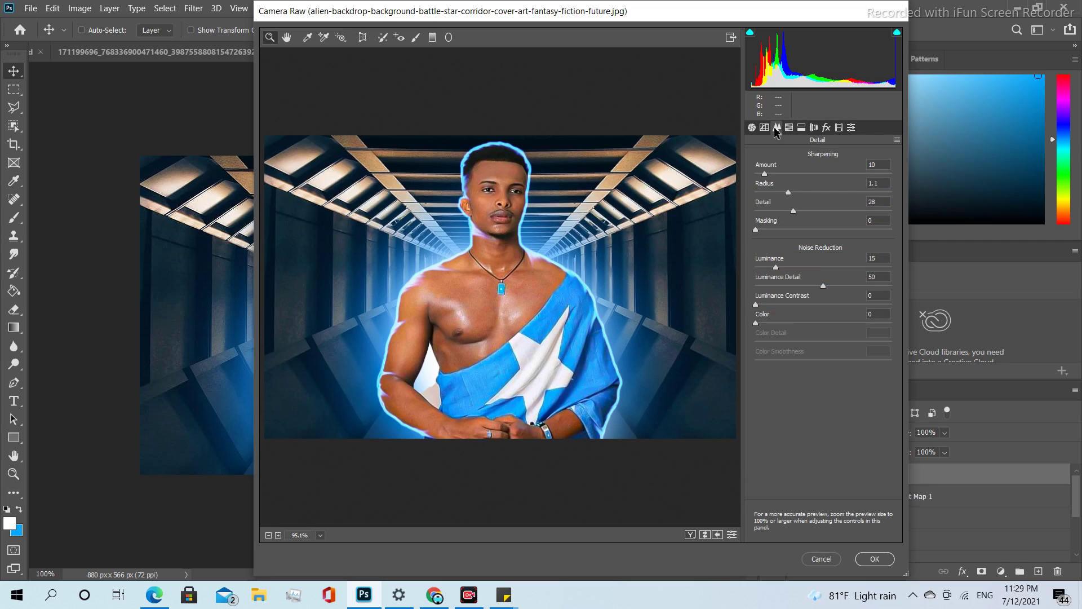
Increase the merged image's sharpening Amount further and apply the Camera Raw filter.
{"action": "left_click_drag", "start_coordinate": [765, 173], "coordinate": [777, 173]}
{"action": "left_click", "coordinate": [877, 559]}
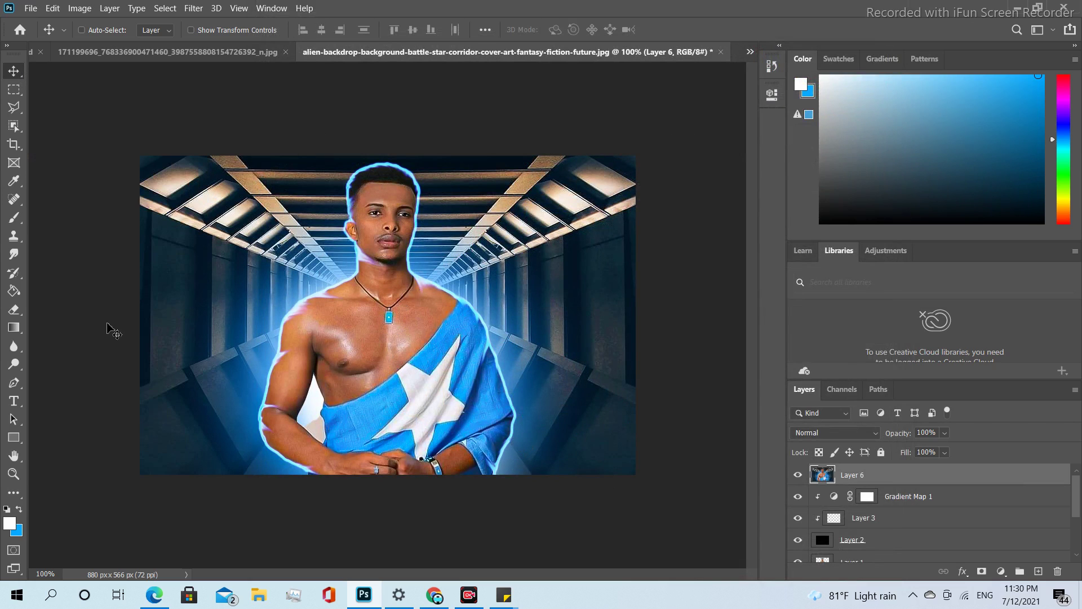
Hide Layer 6 and make Layer 1, the man's cut-out, the active layer.
{"action": "key", "text": "ctrl+plus"}
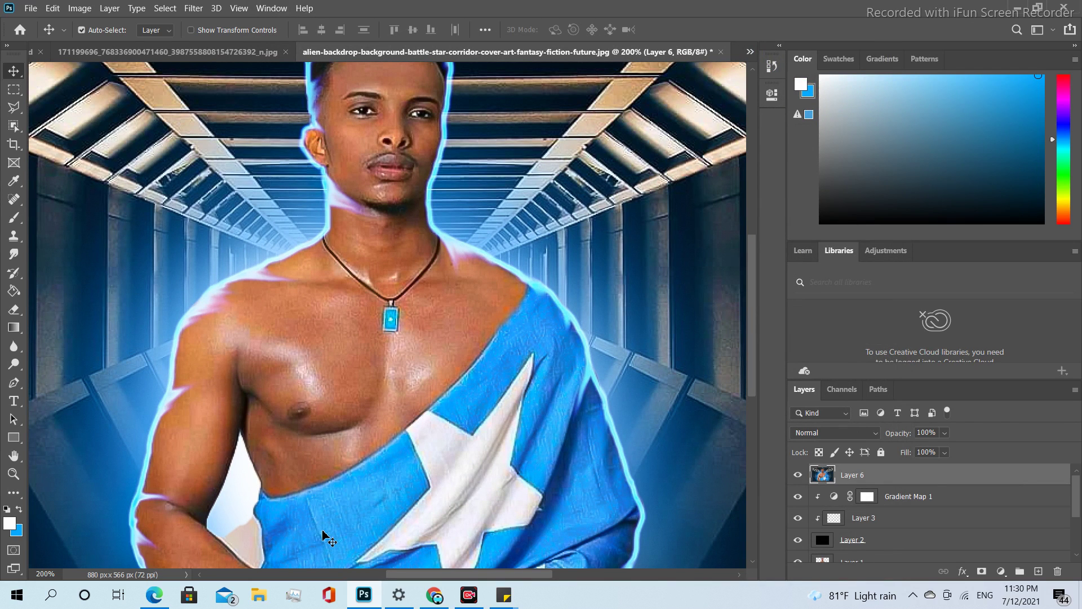
{"action": "key", "text": "ctrl+minus"}
{"action": "key", "text": "ctrl+minus"}
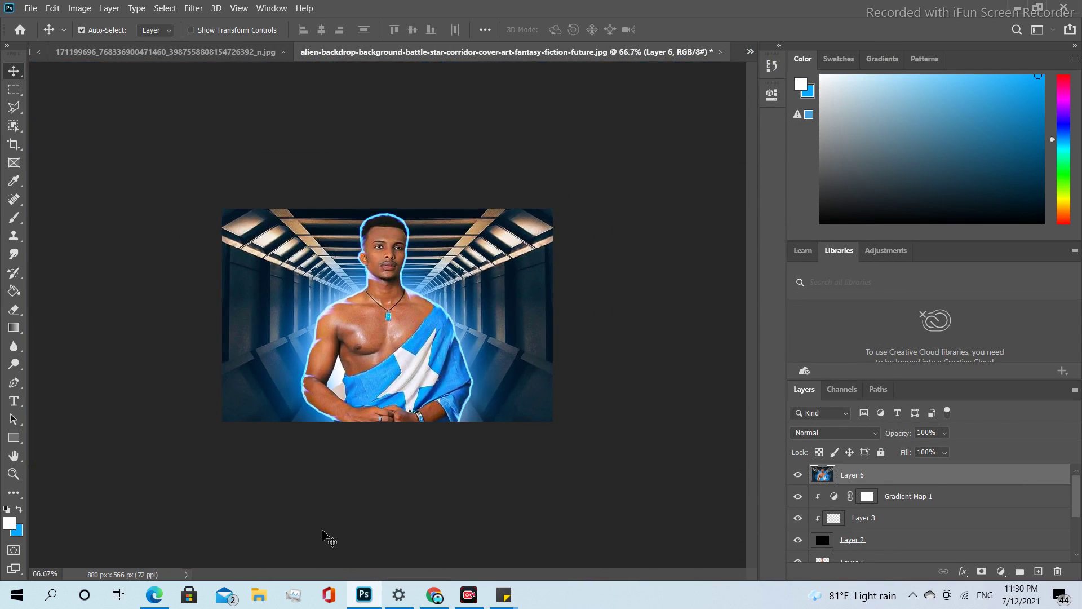
{"action": "key", "text": "ctrl+plus"}
{"action": "key", "text": "ctrl+plus"}
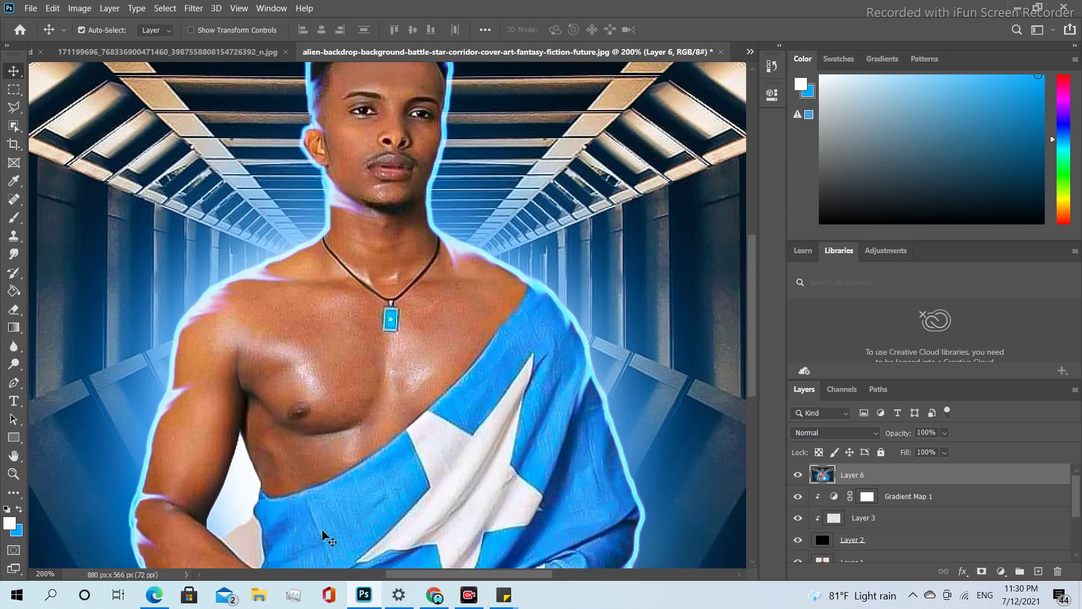
{"action": "key", "text": "ctrl+minus"}
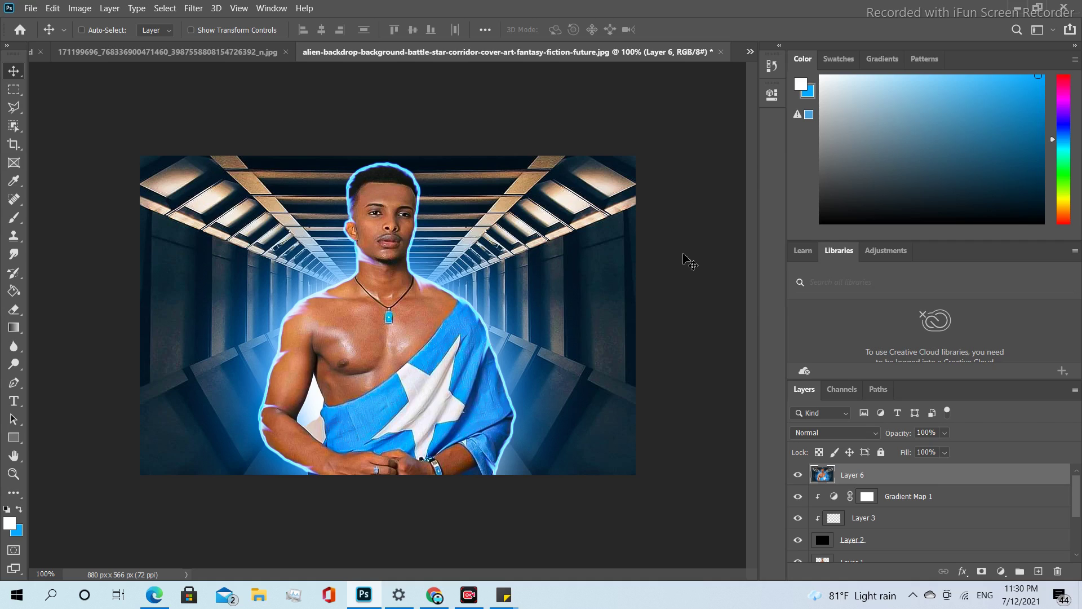
{"action": "left_click", "coordinate": [798, 475]}
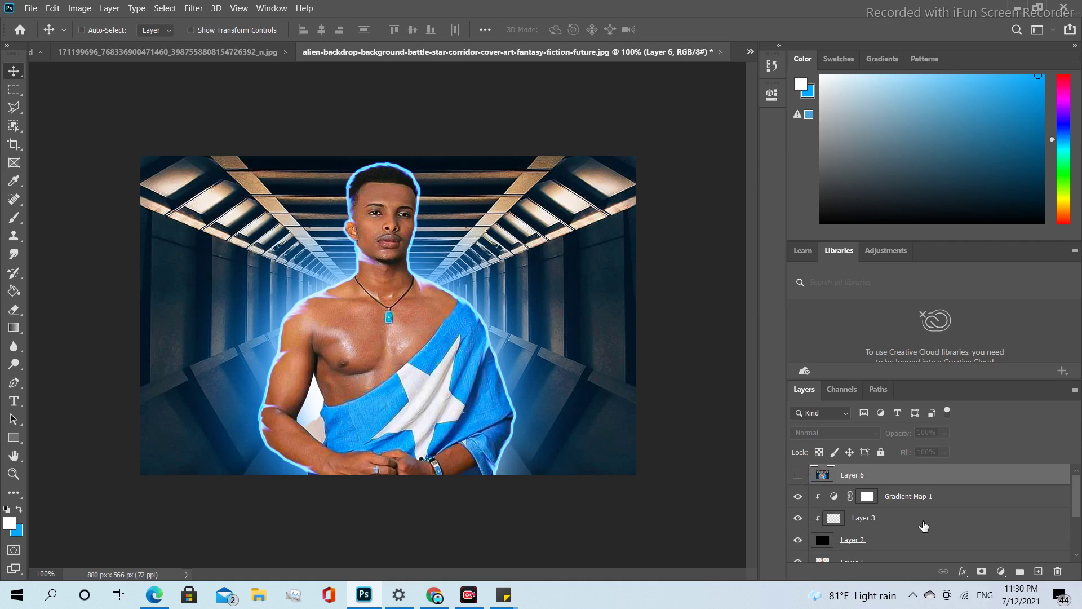
{"action": "left_click_drag", "start_coordinate": [1079, 493], "coordinate": [1080, 530]}
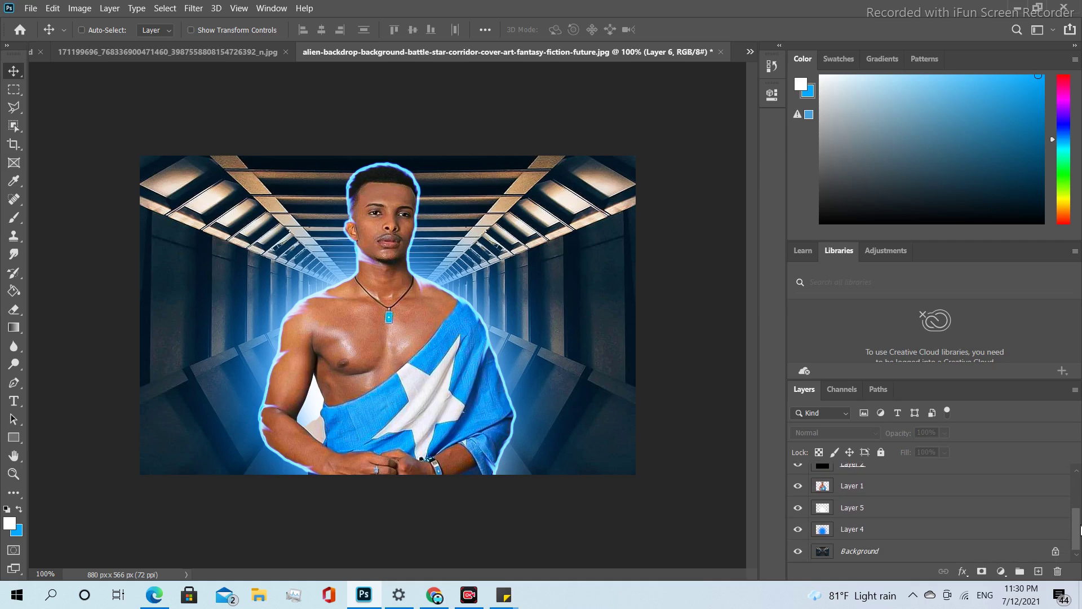
{"action": "left_click", "coordinate": [914, 488]}
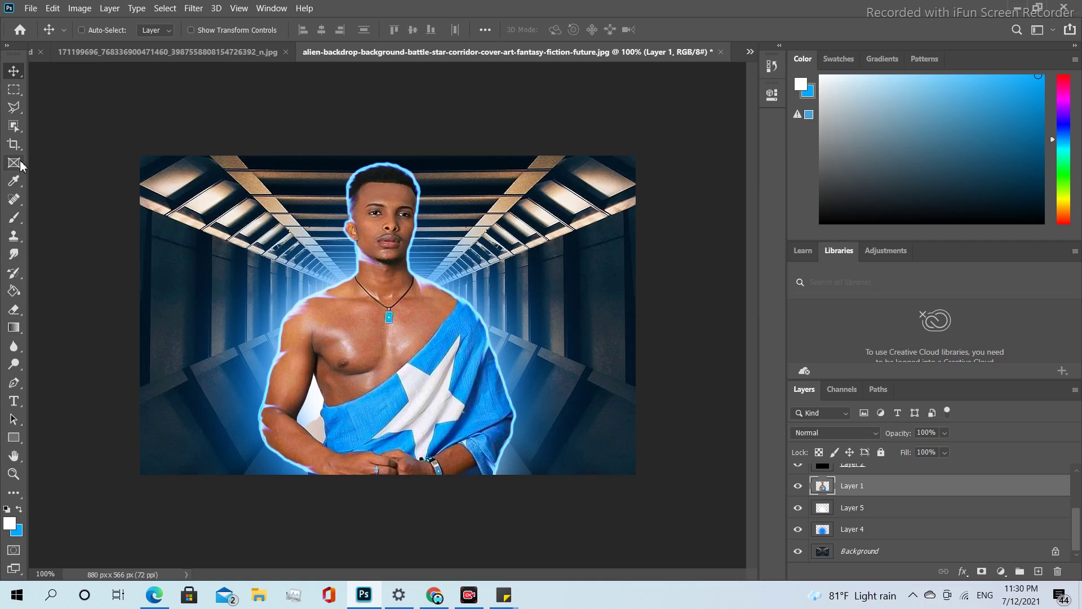
Try to remove the leftover beige background patch between the man's arm and the cloth on Layer 1 using the Quick Selection tool.
{"action": "left_click", "coordinate": [24, 129]}
{"action": "left_click_drag", "start_coordinate": [313, 434], "coordinate": [313, 411]}
{"action": "key", "text": "Delete"}
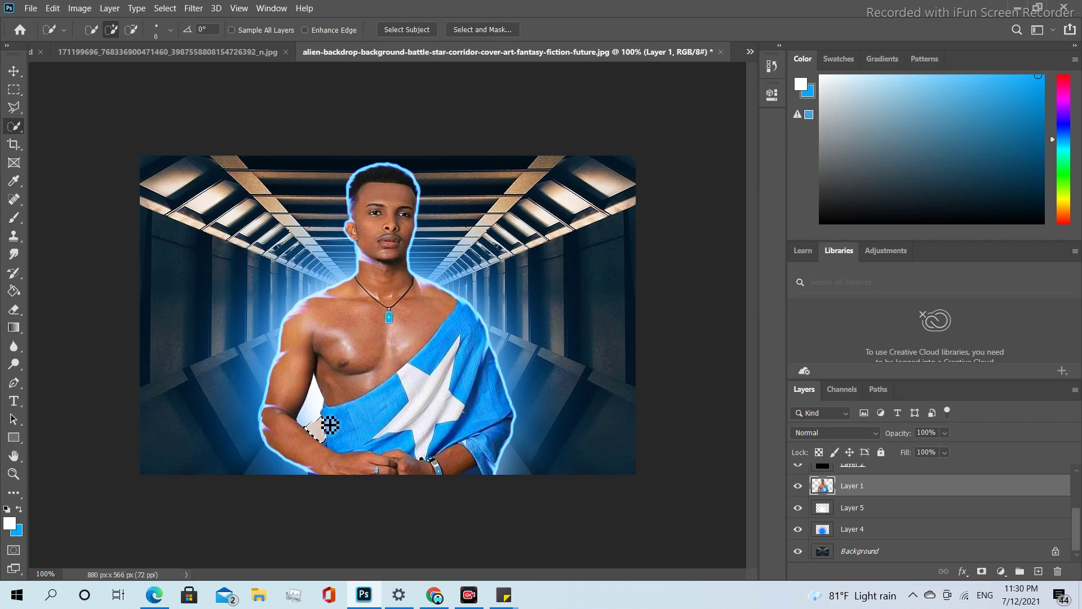
{"action": "mouse_move", "coordinate": [324, 407]}
{"action": "left_mouse_down"}
{"action": "mouse_move", "coordinate": [316, 397]}
{"action": "mouse_move", "coordinate": [325, 401]}
{"action": "left_mouse_up"}
{"action": "key", "text": "Delete"}
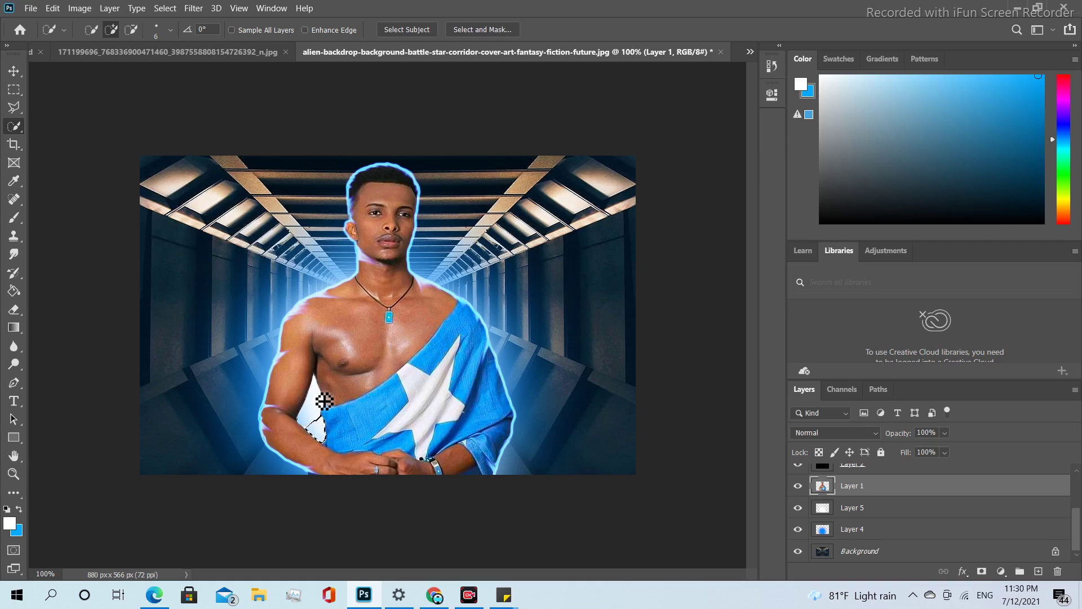
{"action": "key", "text": "Delete"}
{"action": "key", "text": "ctrl+d"}
{"action": "left_click", "coordinate": [14, 71]}
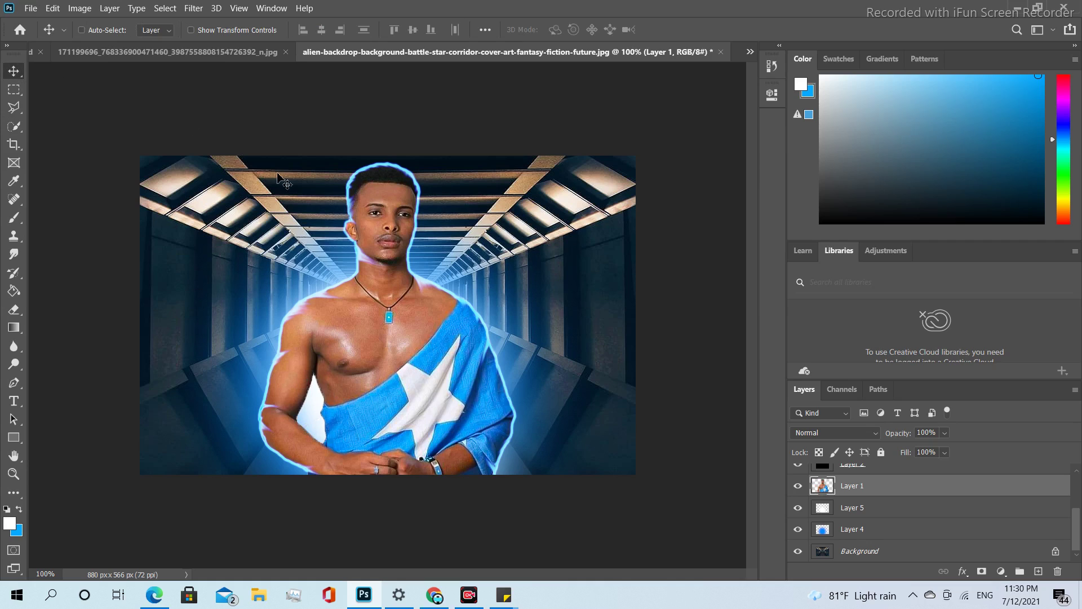
Undo the patch deletion on Layer 1.
{"action": "key", "text": "ctrl+z"}
{"action": "key", "text": "ctrl+z"}
{"action": "key", "text": "Delete"}
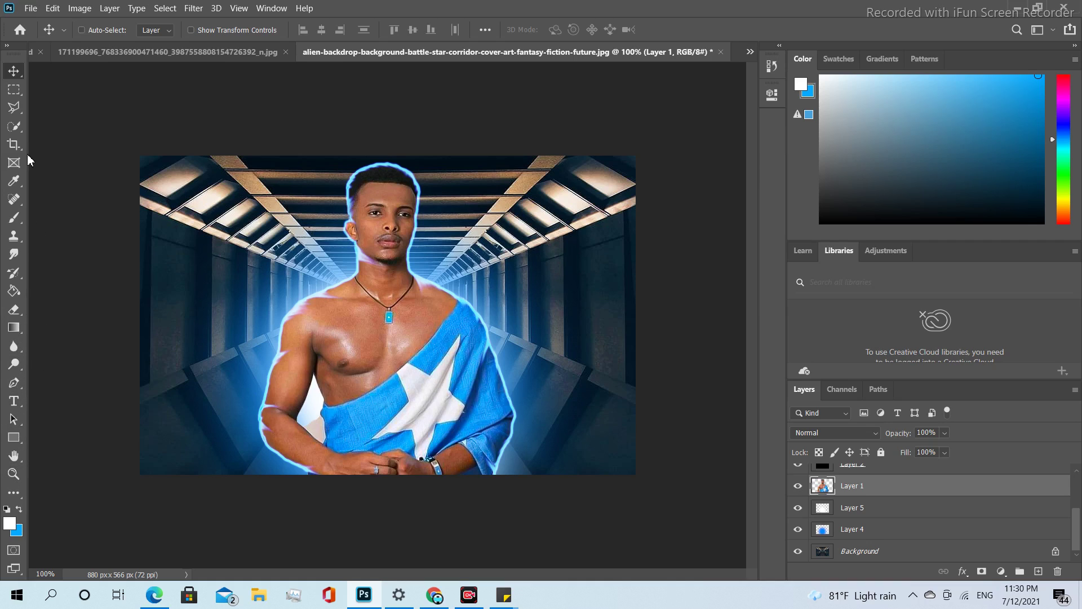
Delete the leftover beige patch between the arm and the cloth from Layer 1 with a Quick Selection, and clear the selection.
{"action": "left_click", "coordinate": [14, 127]}
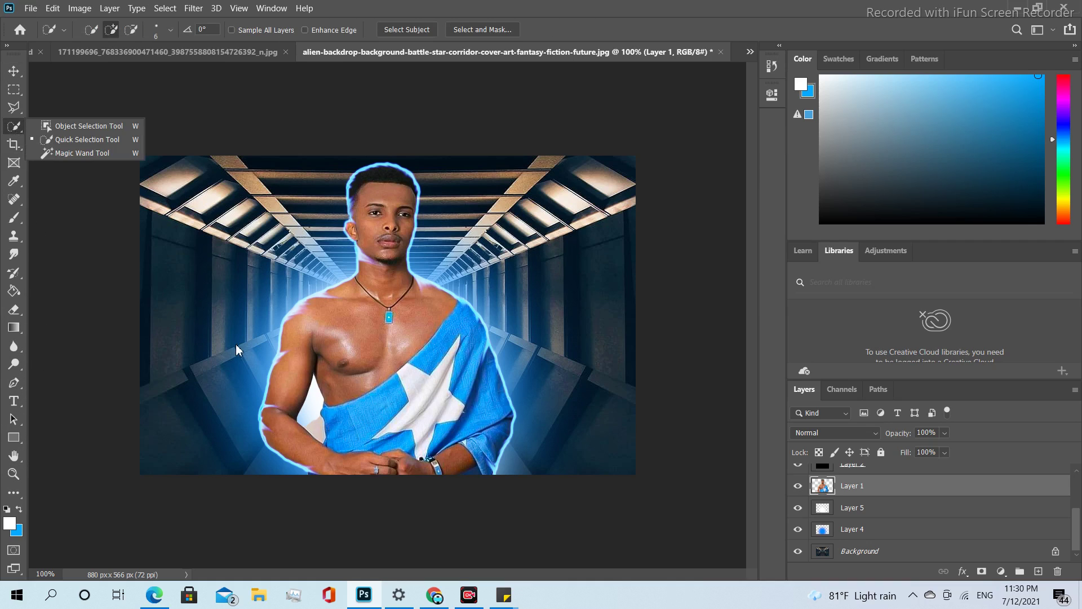
{"action": "left_click", "coordinate": [322, 433]}
{"action": "key", "text": "ctrl+d"}
{"action": "left_click", "coordinate": [13, 75]}
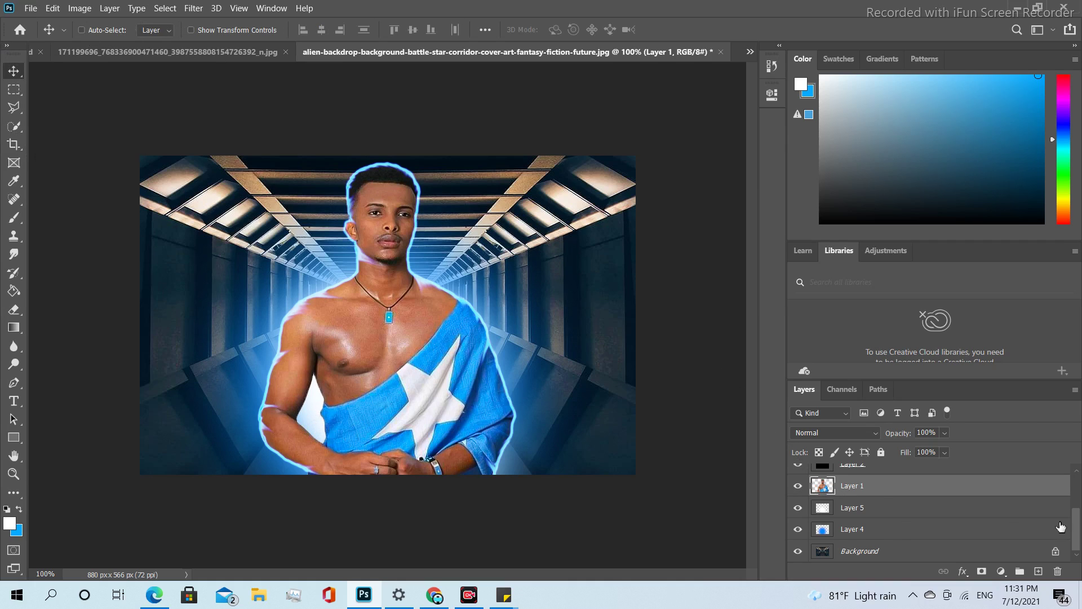
Show Layer 6 again and delete the same beige patch beside the forearm from it with a Quick Selection, leaving nothing selected.
{"action": "left_click_drag", "start_coordinate": [1079, 526], "coordinate": [1080, 483]}
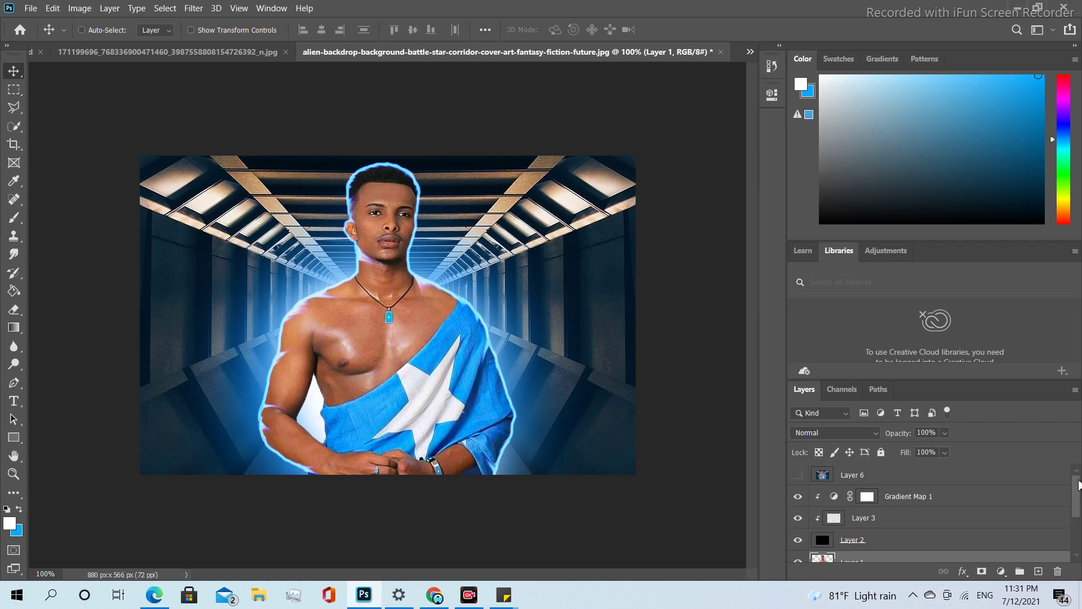
{"action": "left_click", "coordinate": [798, 475]}
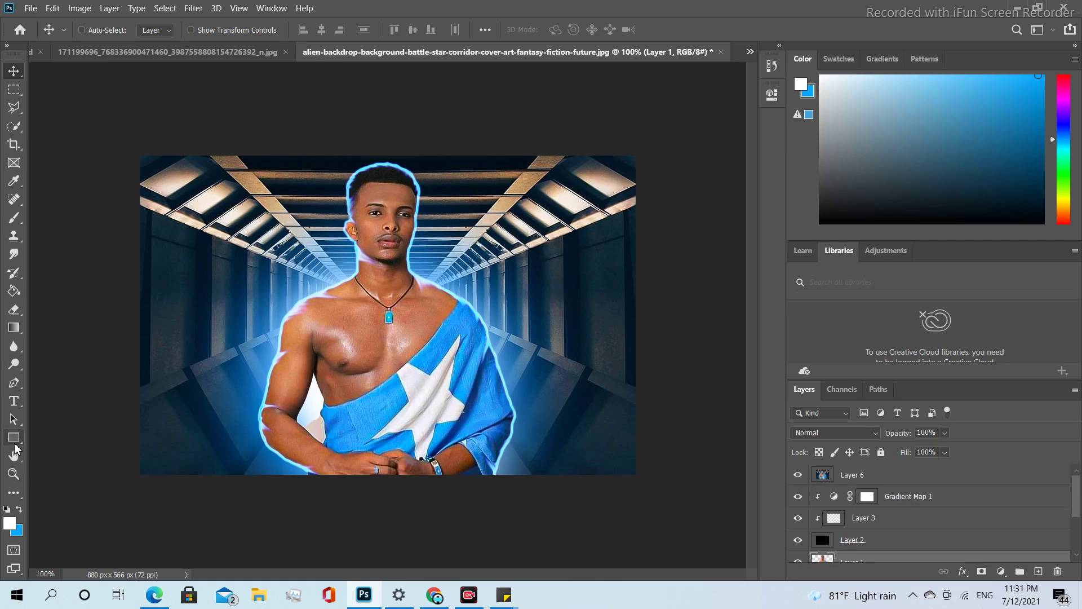
{"action": "left_click", "coordinate": [15, 128]}
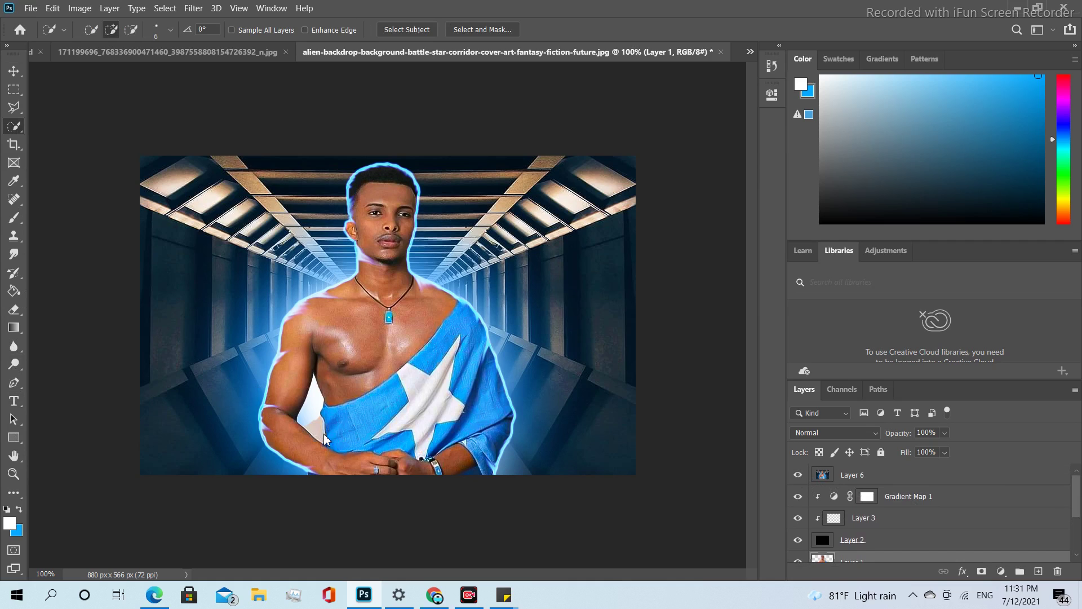
{"action": "left_click", "coordinate": [876, 478]}
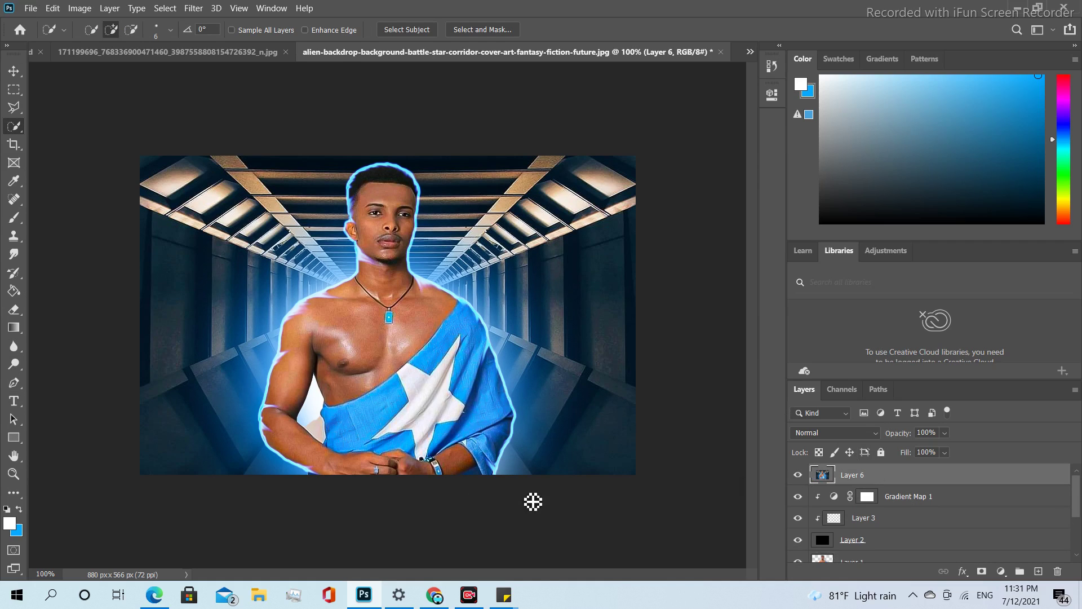
{"action": "left_click", "coordinate": [329, 448]}
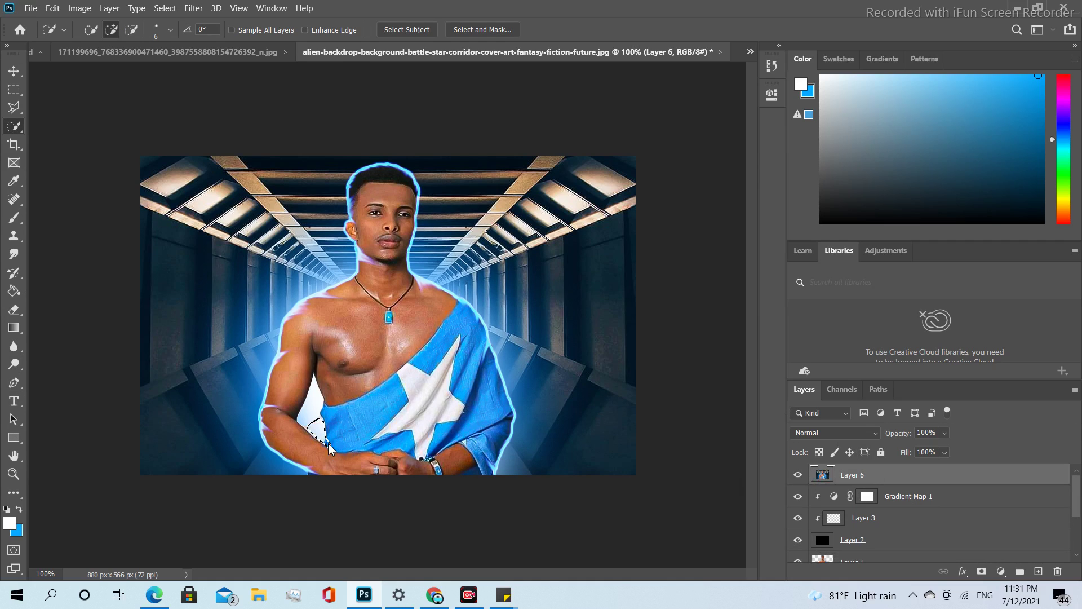
{"action": "key", "text": "ctrl+d"}
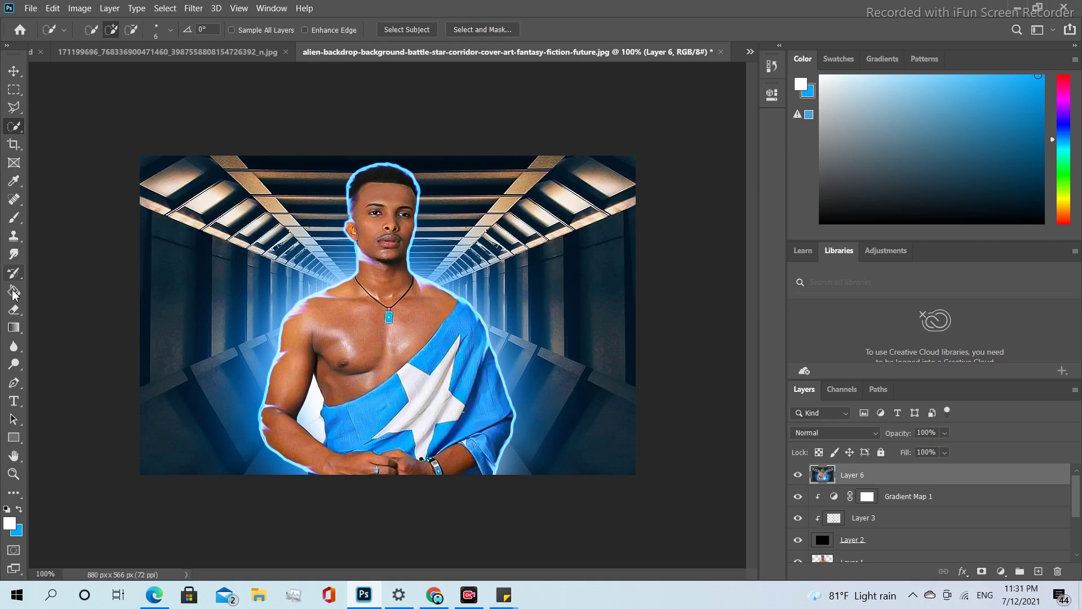
{"action": "left_click", "coordinate": [14, 310]}
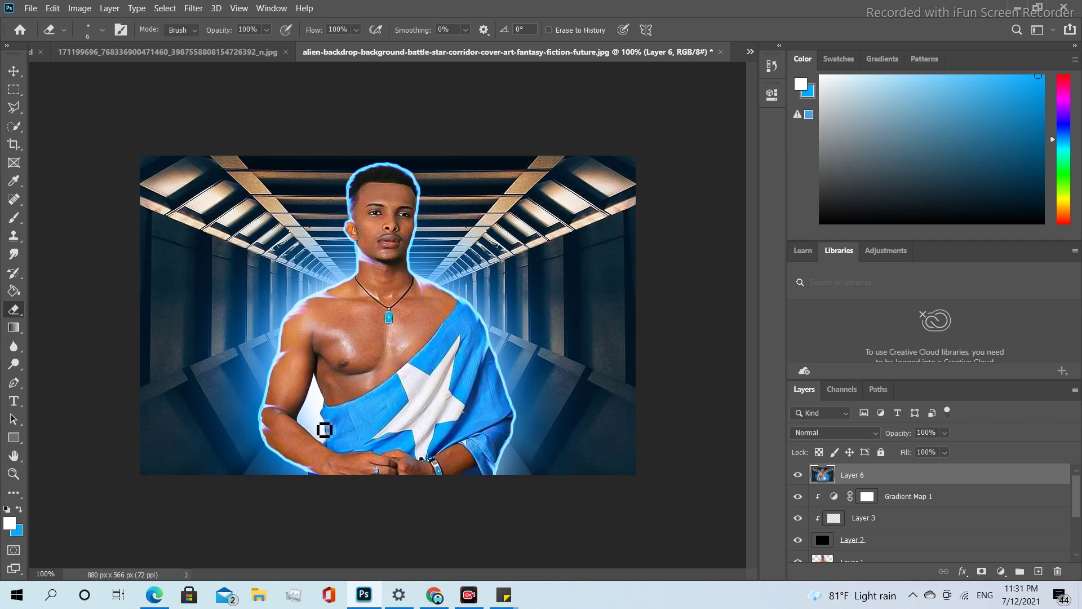
{"action": "left_click", "coordinate": [14, 71]}
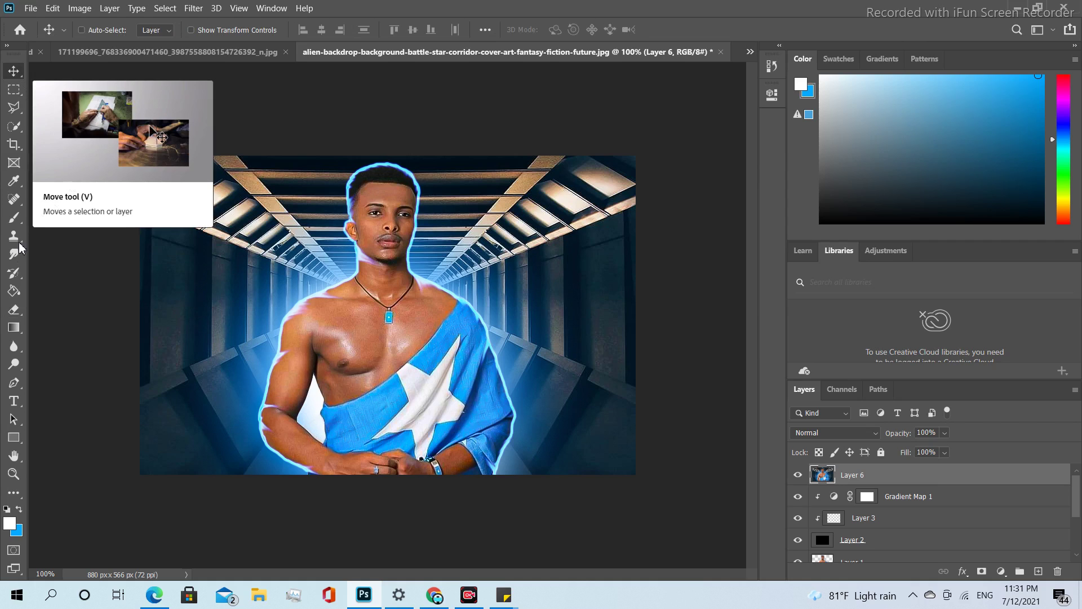
{"action": "key", "text": "ctrl+plus"}
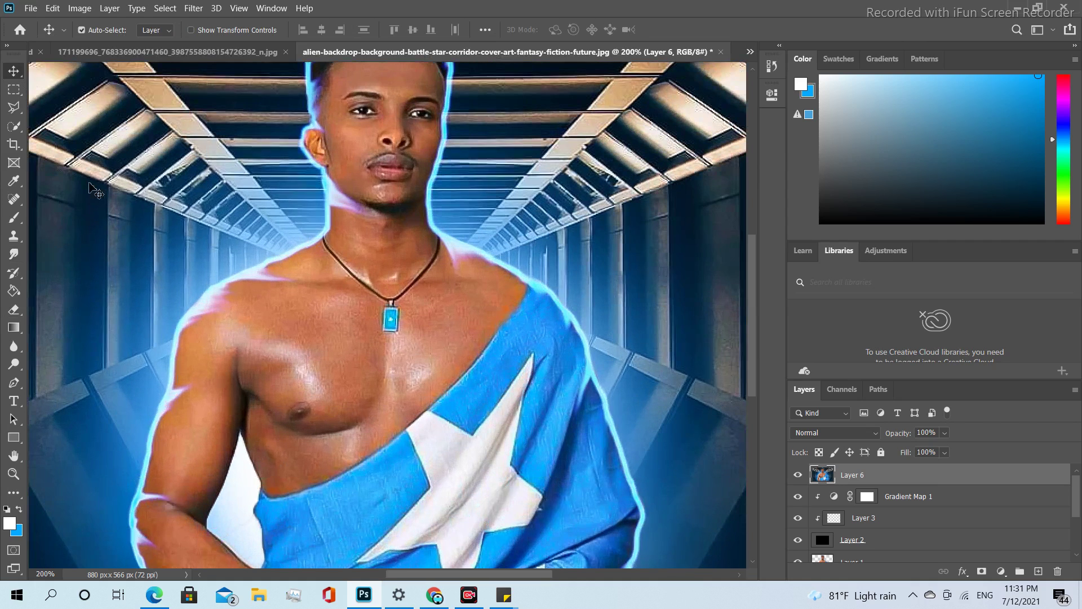
{"action": "key", "text": "ctrl"}
{"action": "left_click_drag", "start_coordinate": [749, 262], "coordinate": [768, 228]}
{"action": "key", "text": "ctrl+minus"}
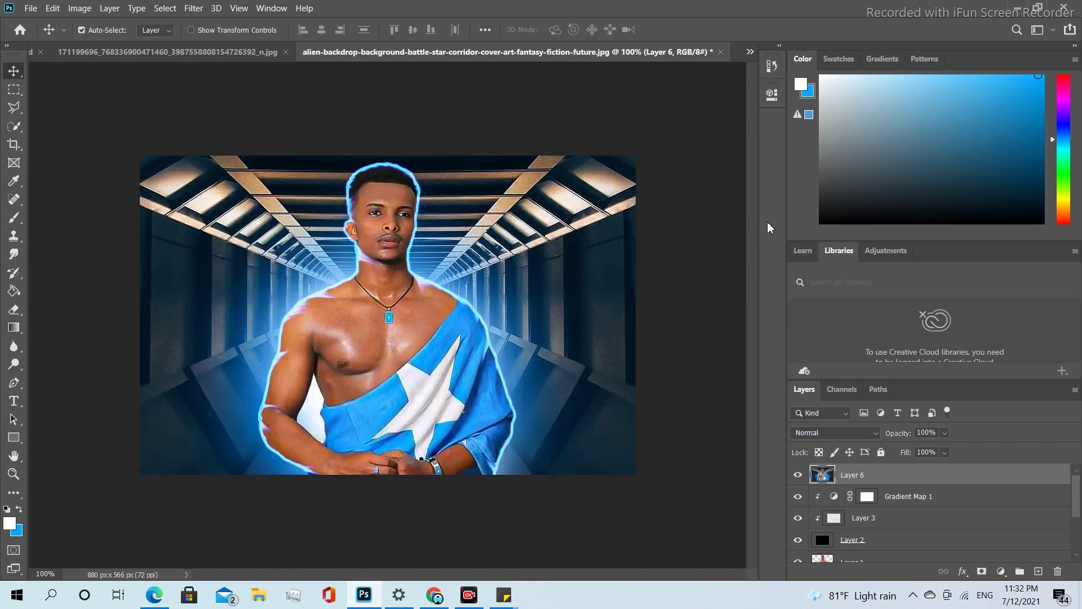